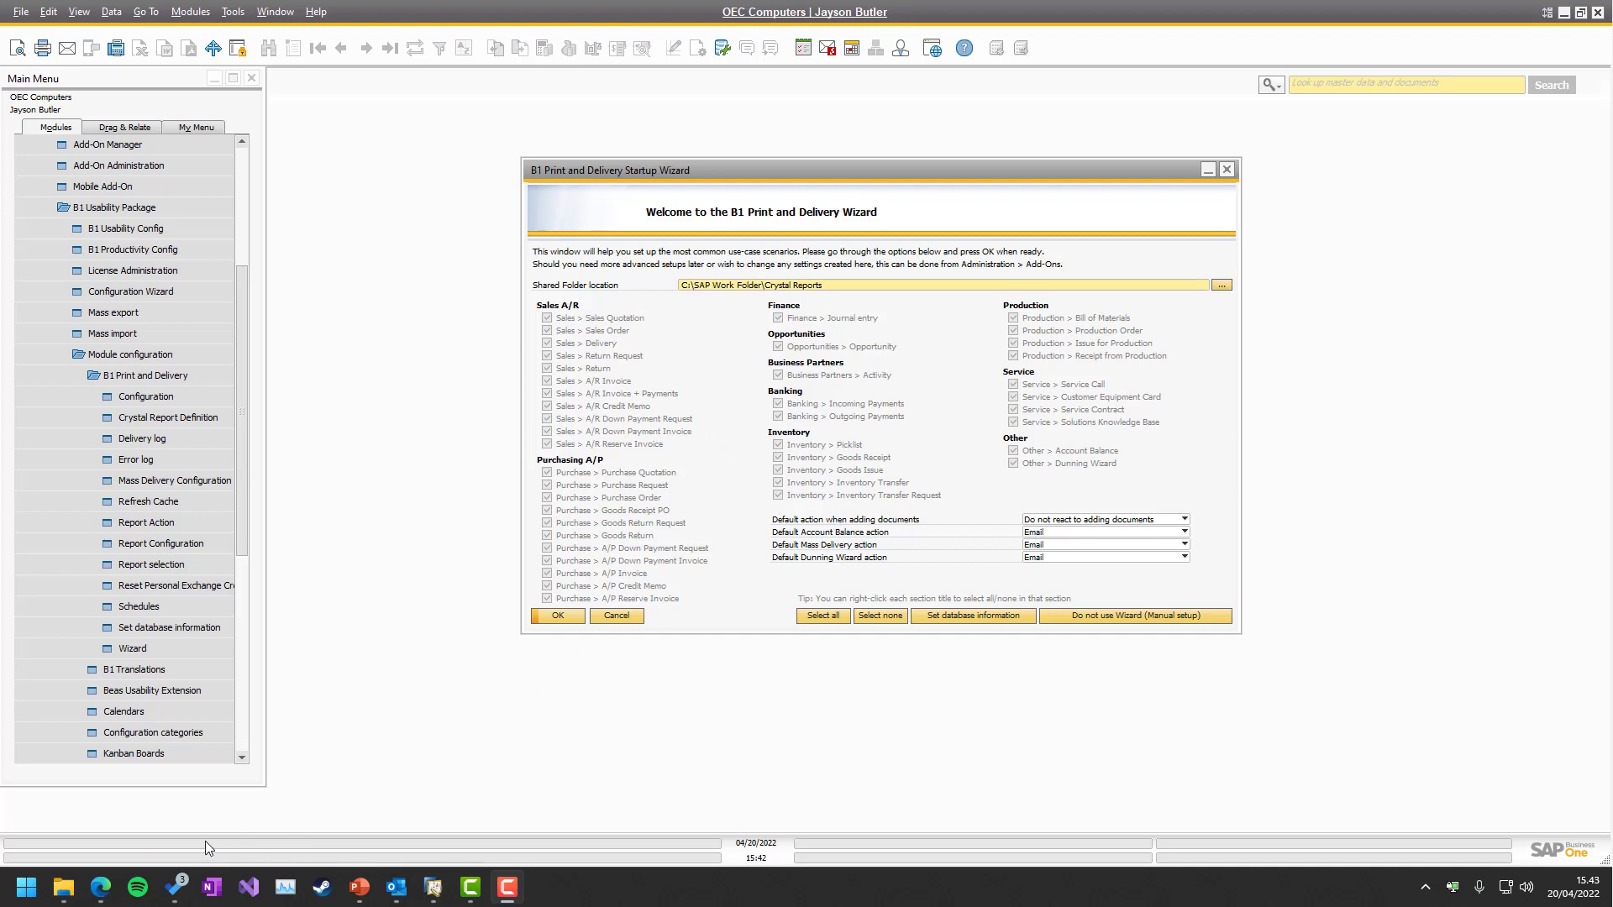
- Open Documents.rpt from the Crystal Reports folder window in Crystal Reports
click(63, 888)
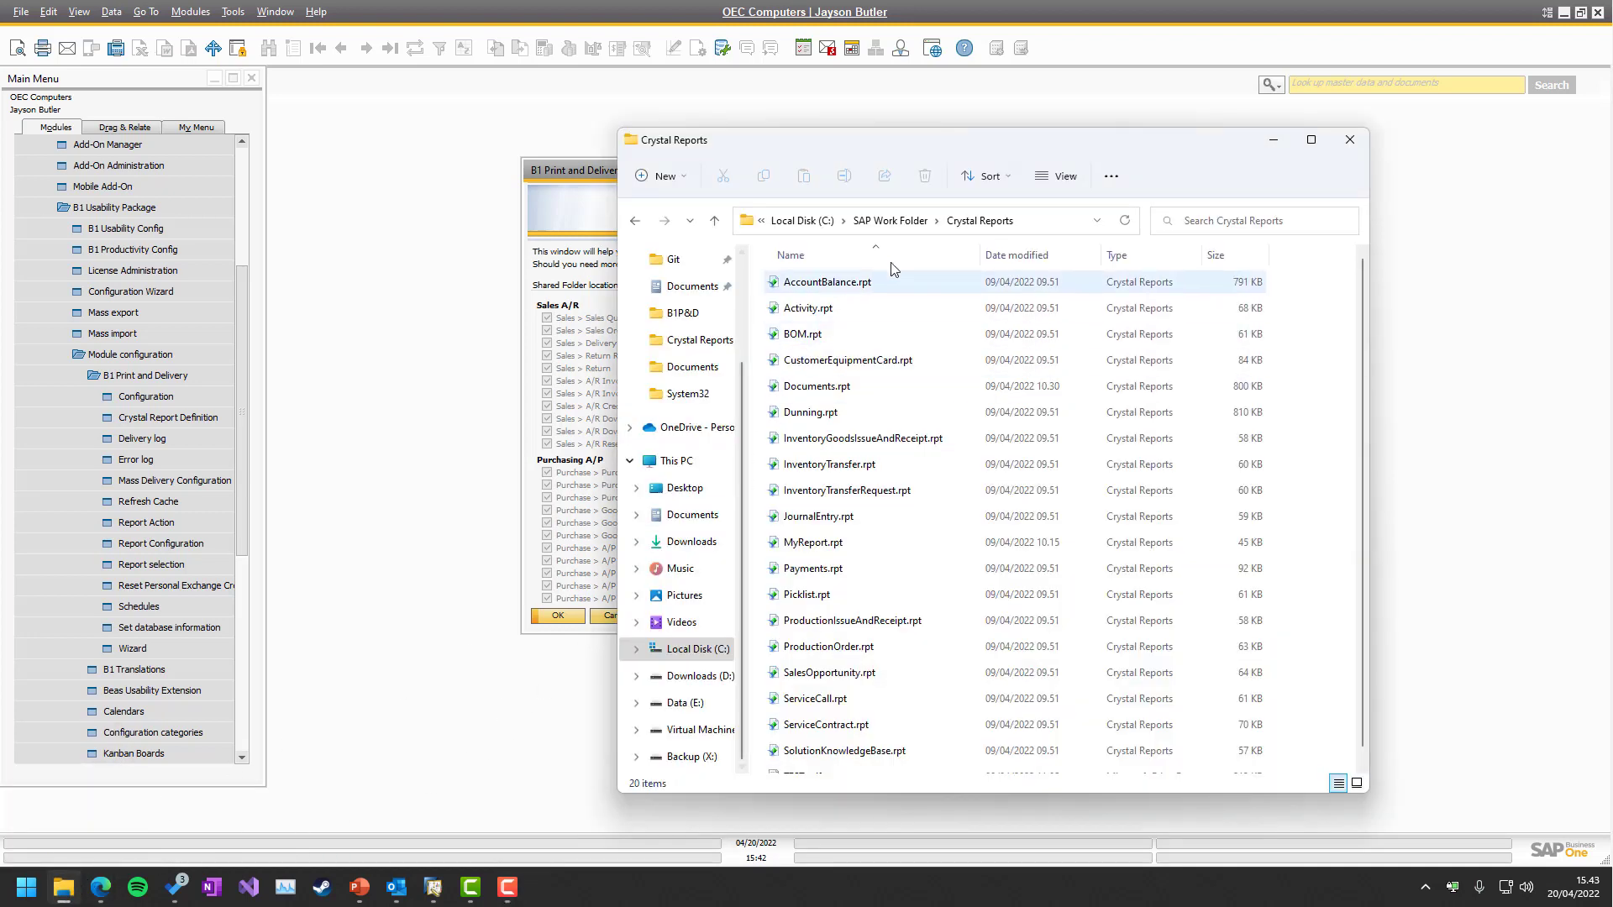
drag(869, 138, 935, 116)
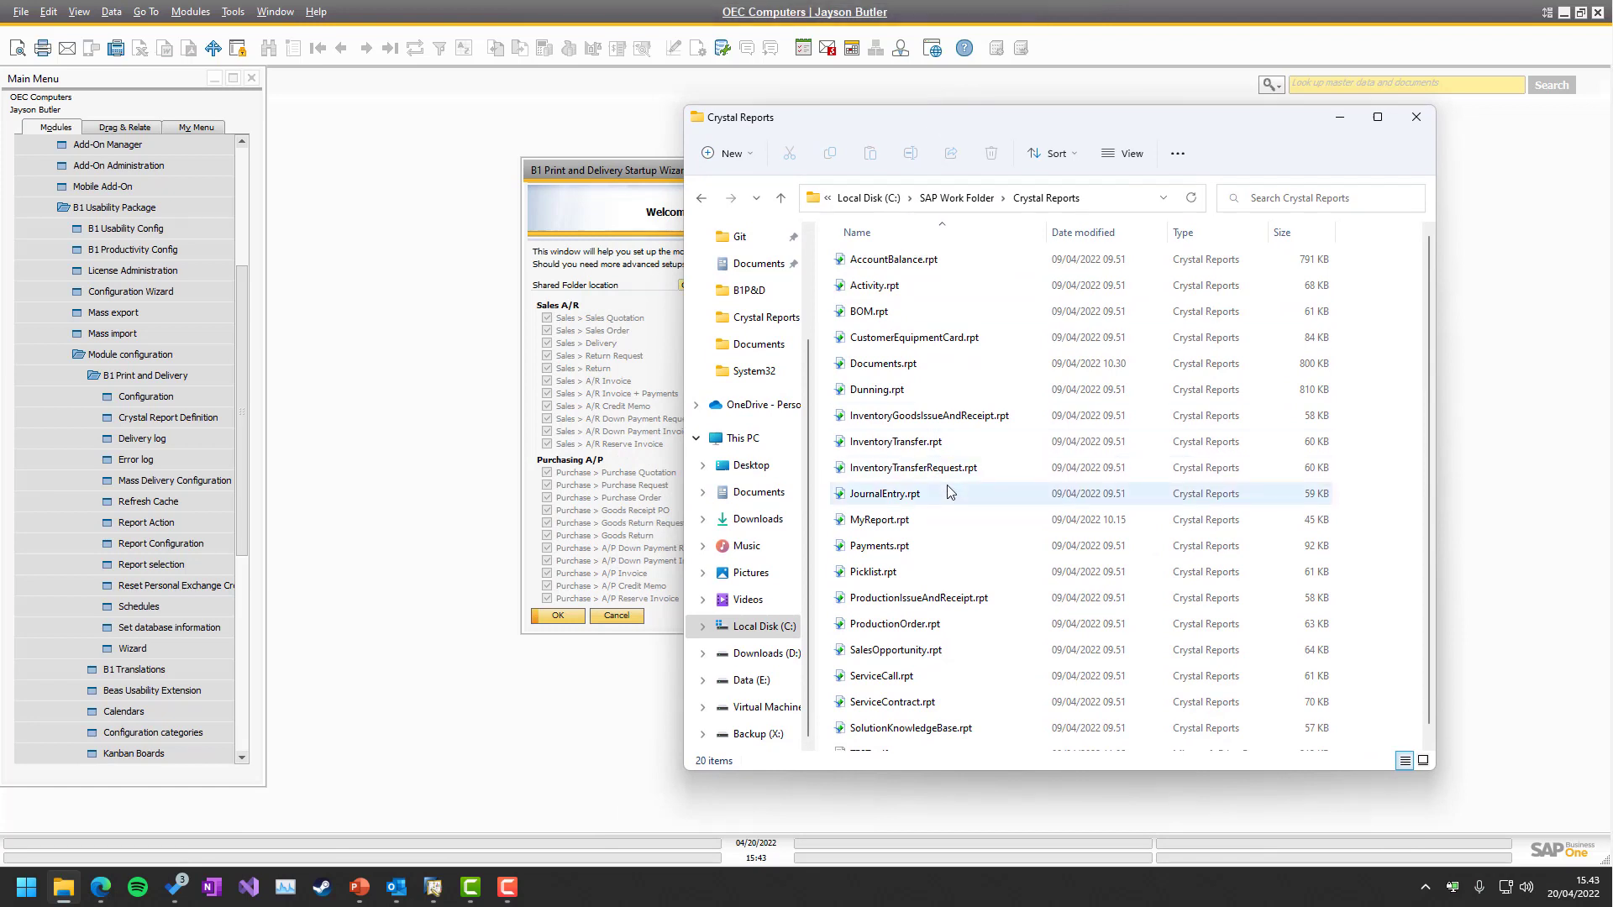
click(899, 372)
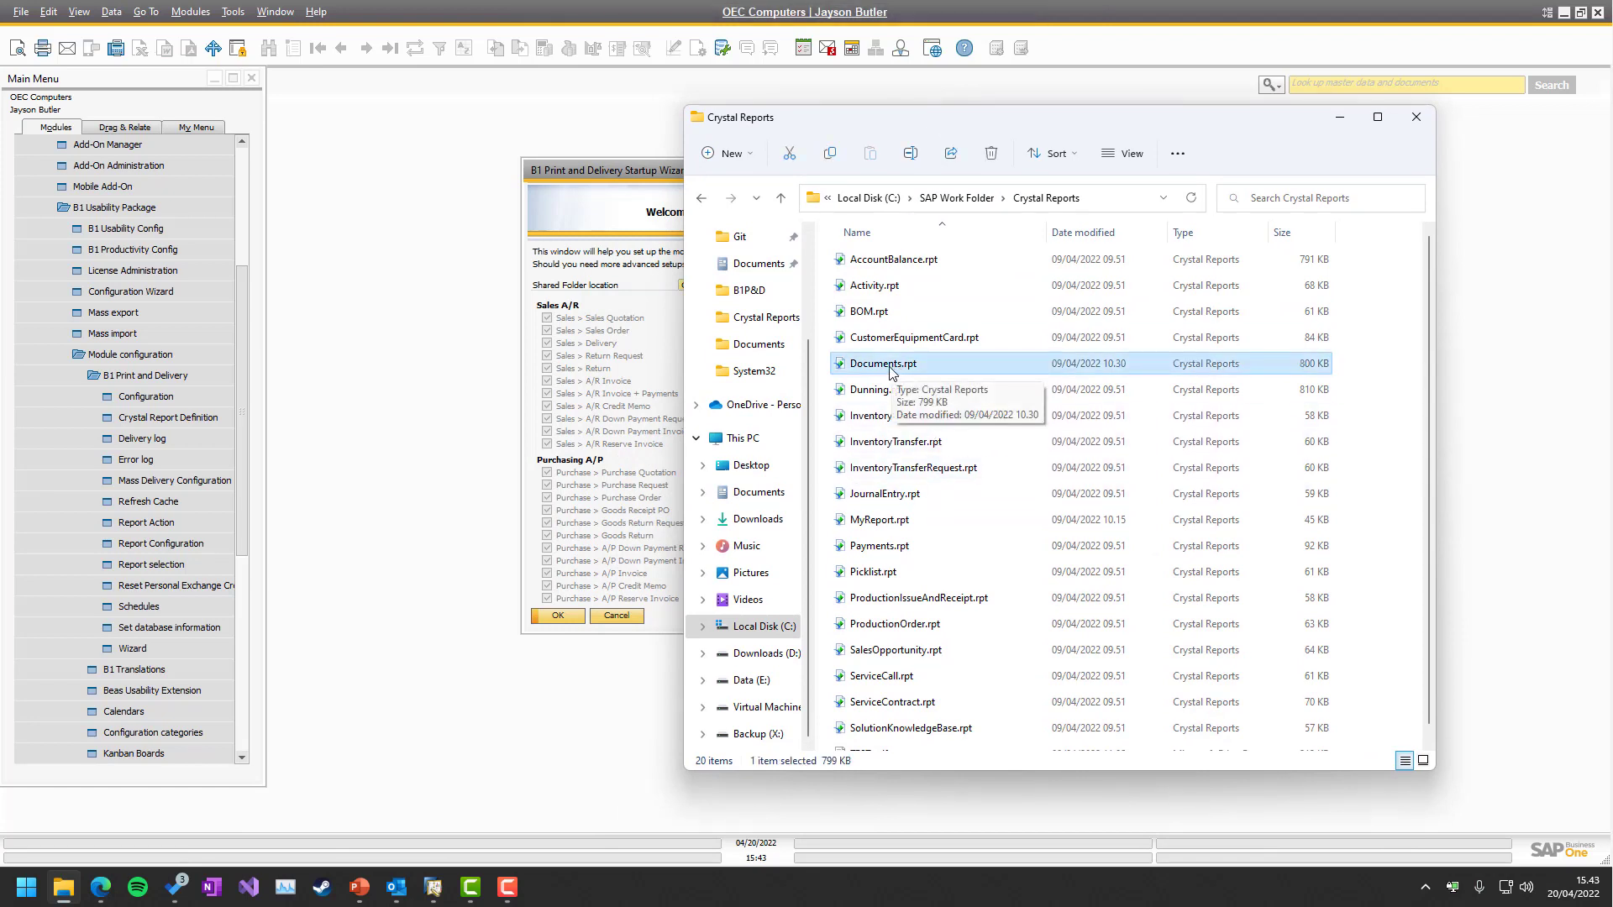
double_click(892, 372)
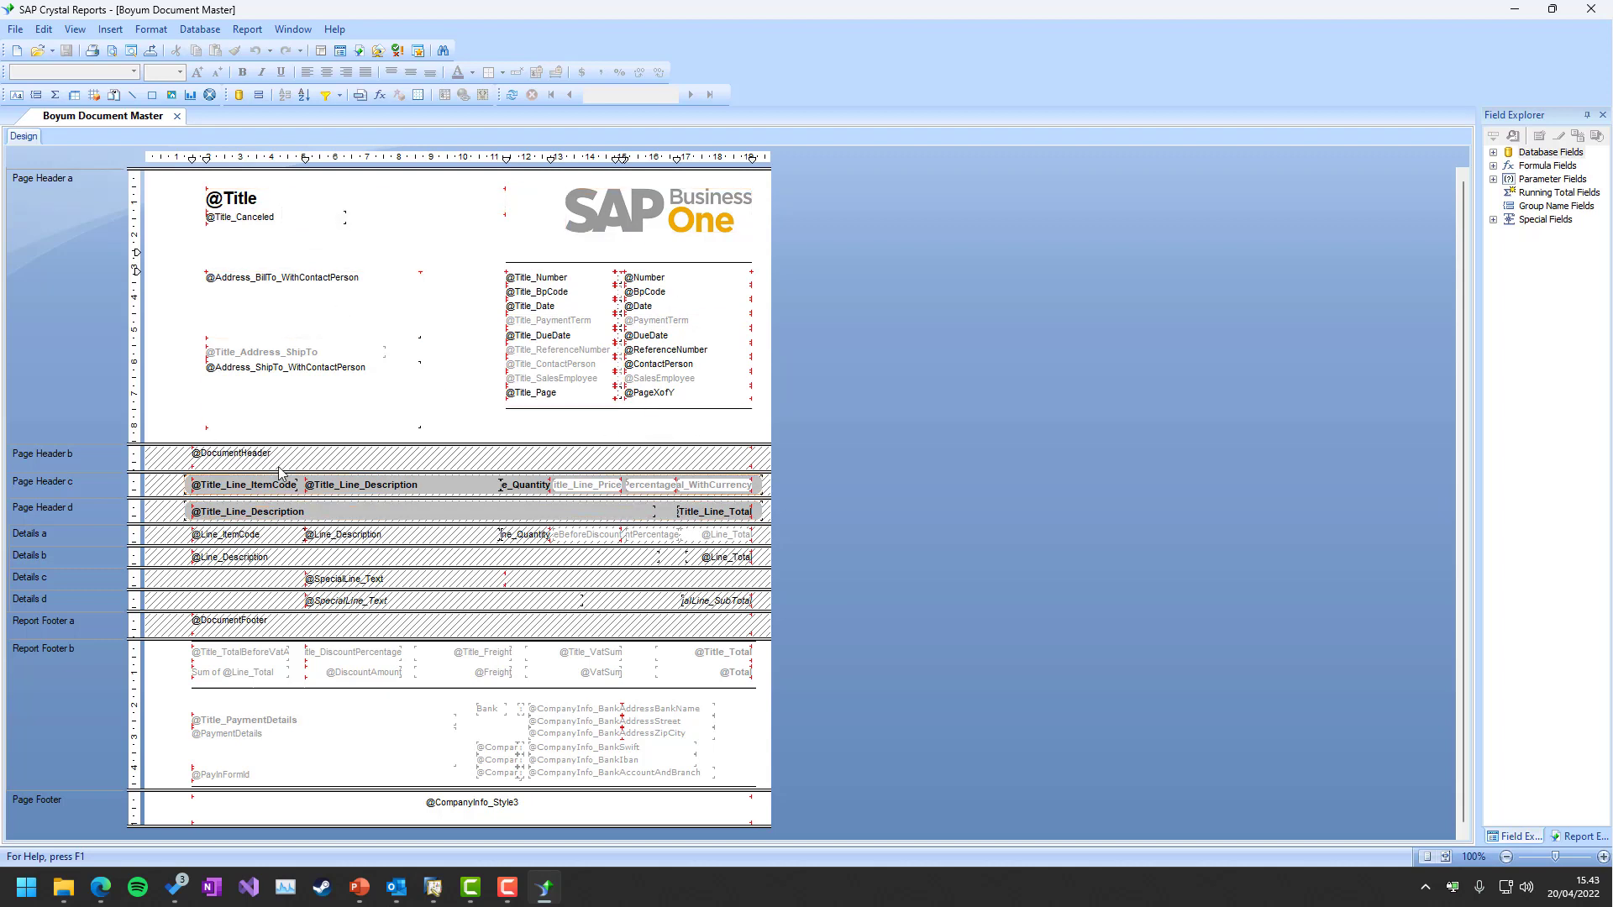
click(261, 213)
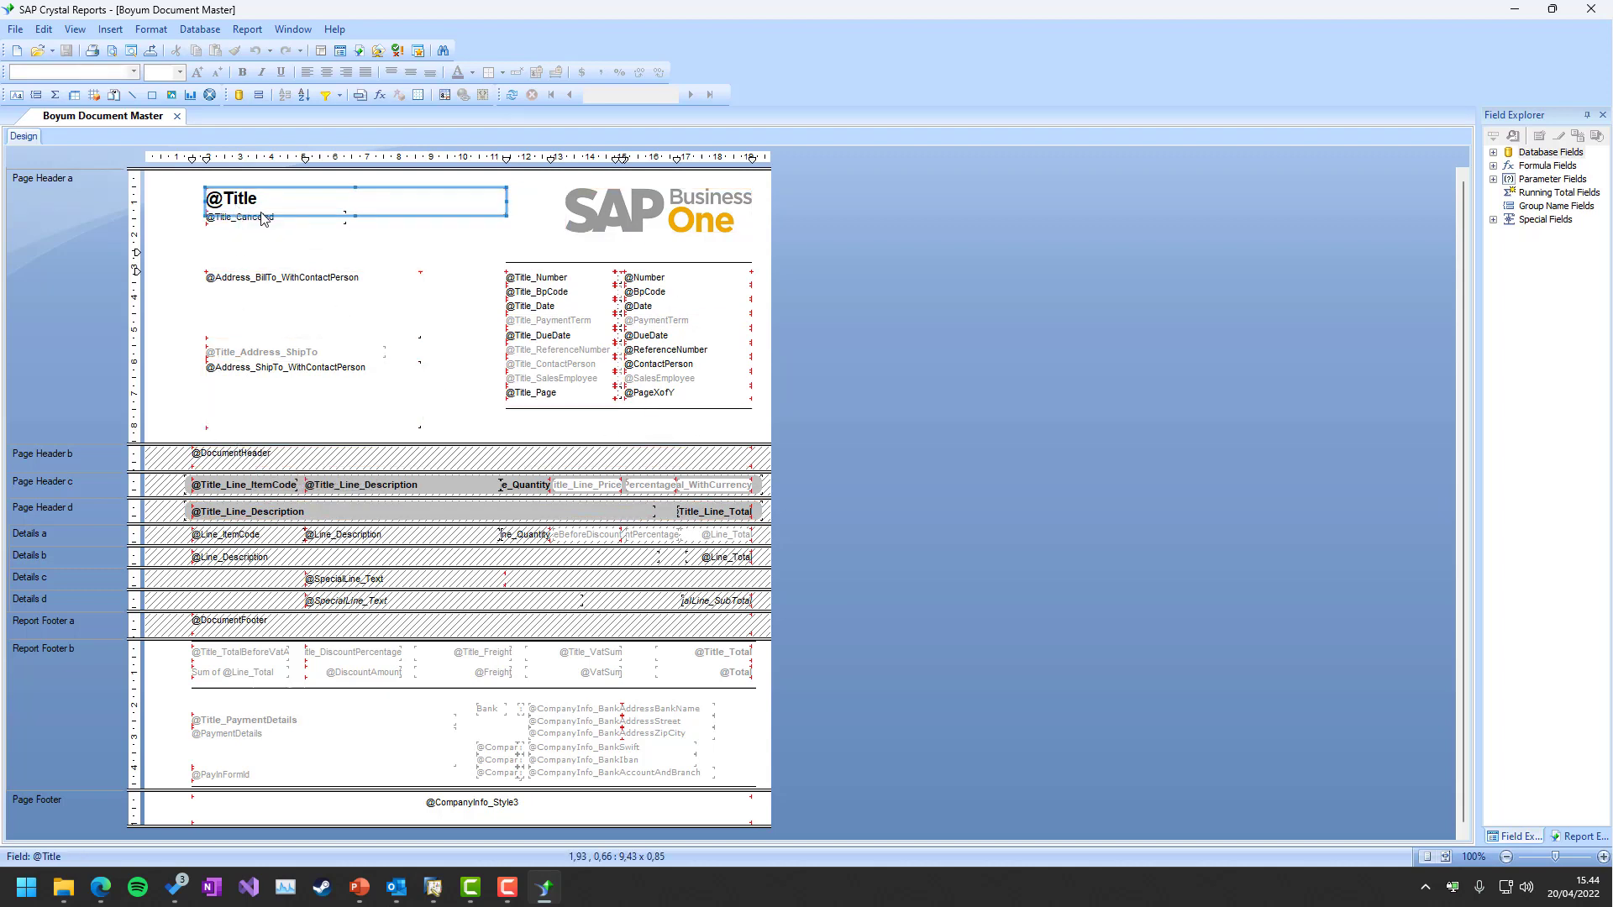
right_click(263, 215)
click(784, 338)
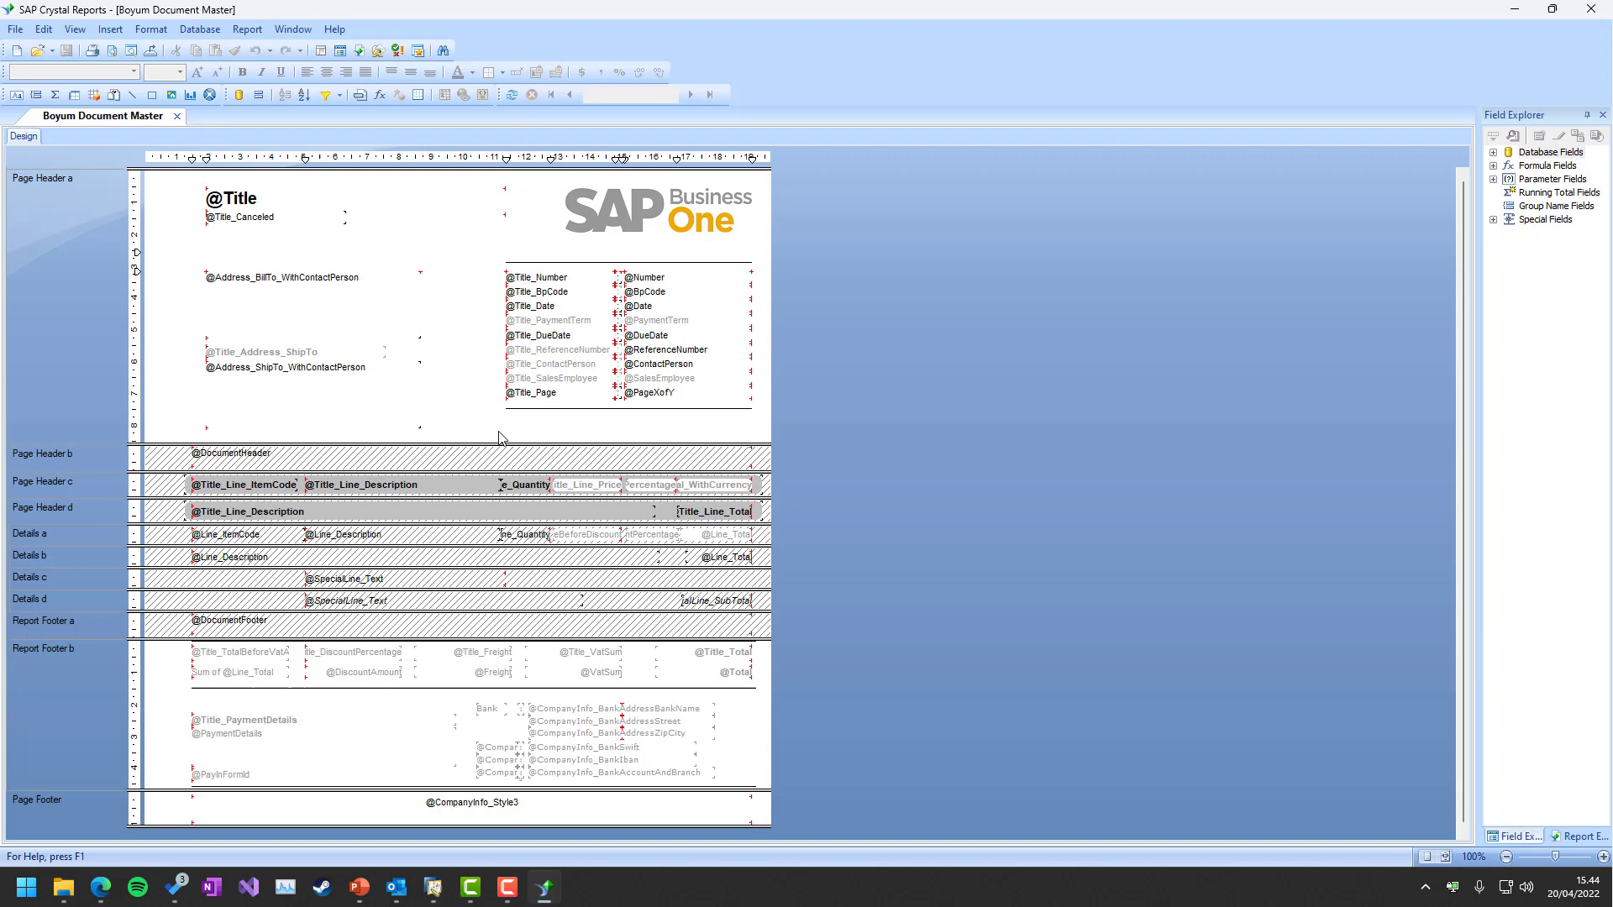
- Preview the report with DocKey 1 and ObjectId 13 - A/R Invoice, logging on with the database password
key(F5)
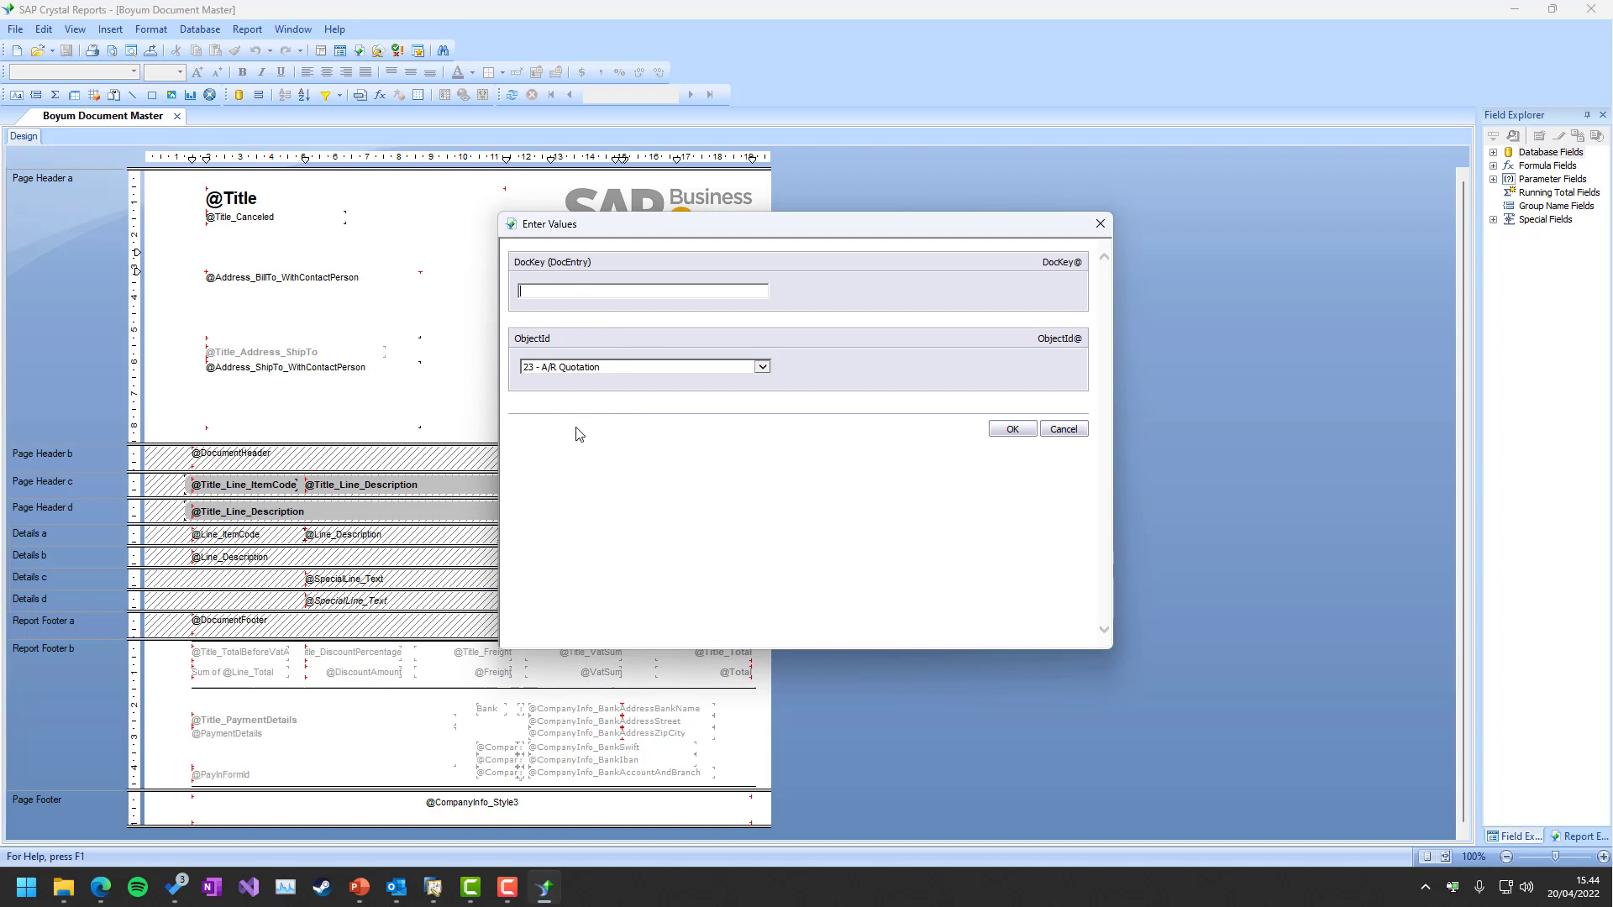
text(1)
click(616, 367)
click(585, 434)
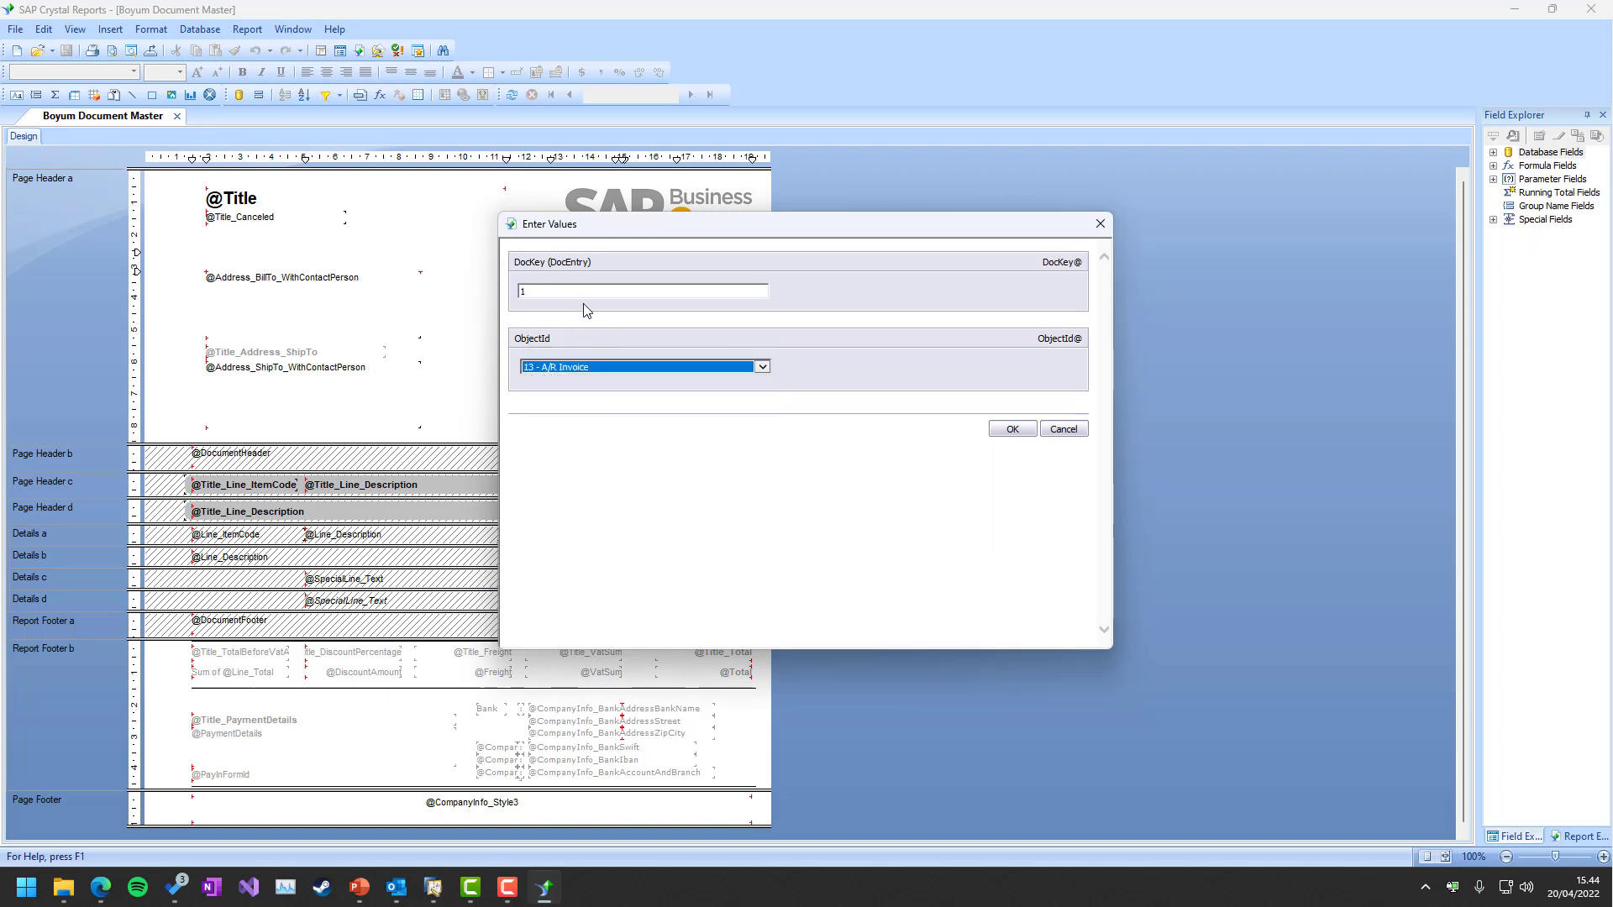
click(594, 367)
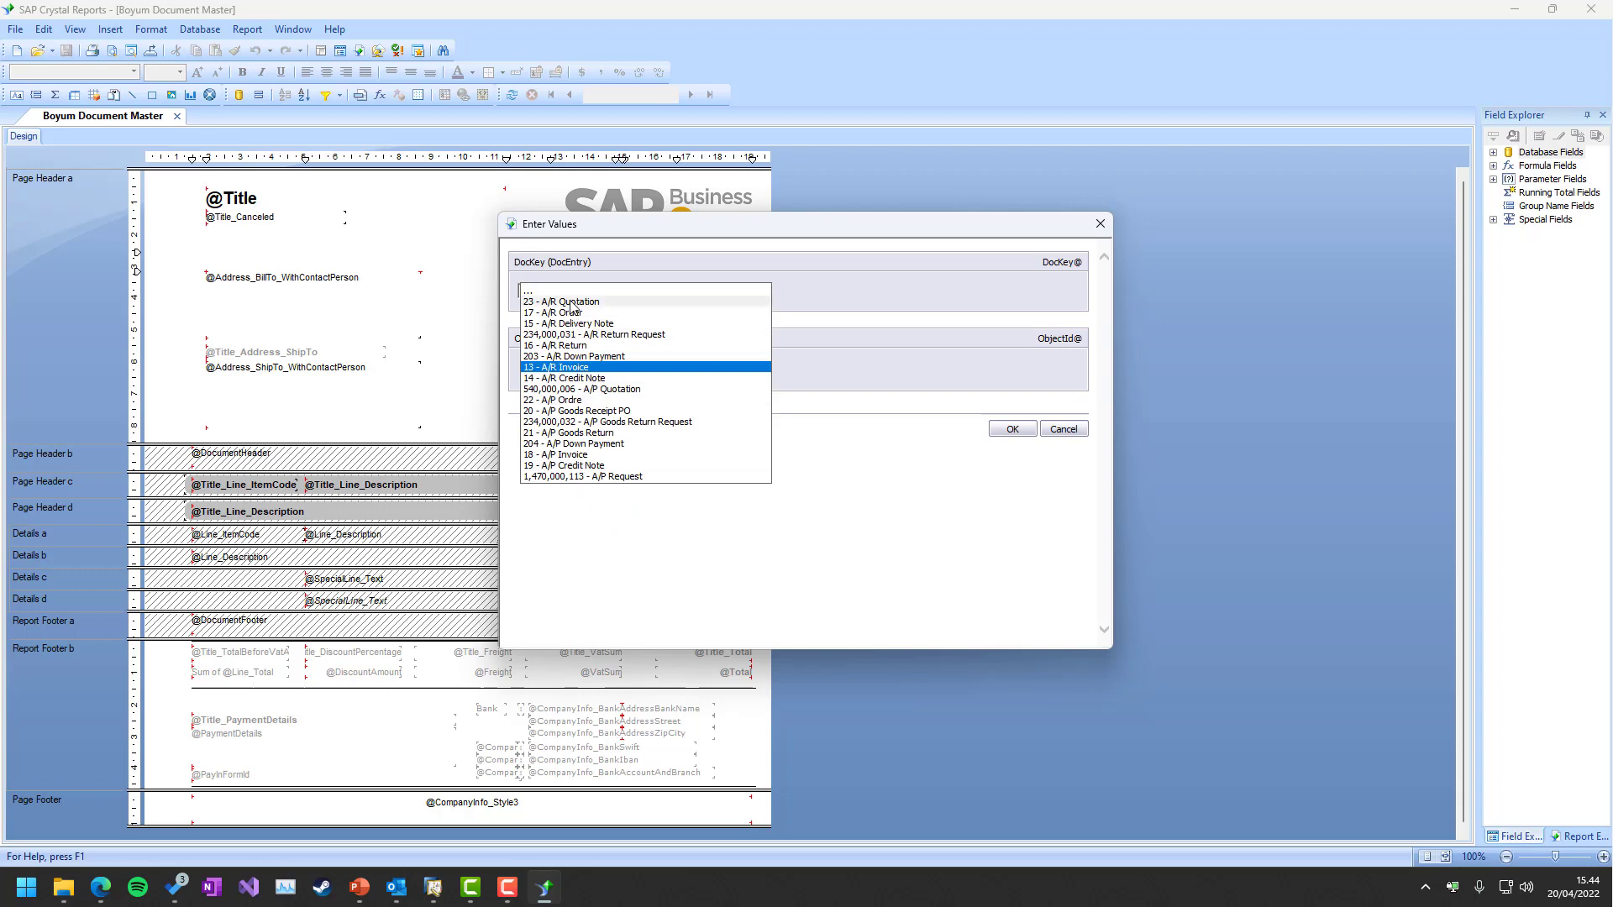
click(564, 368)
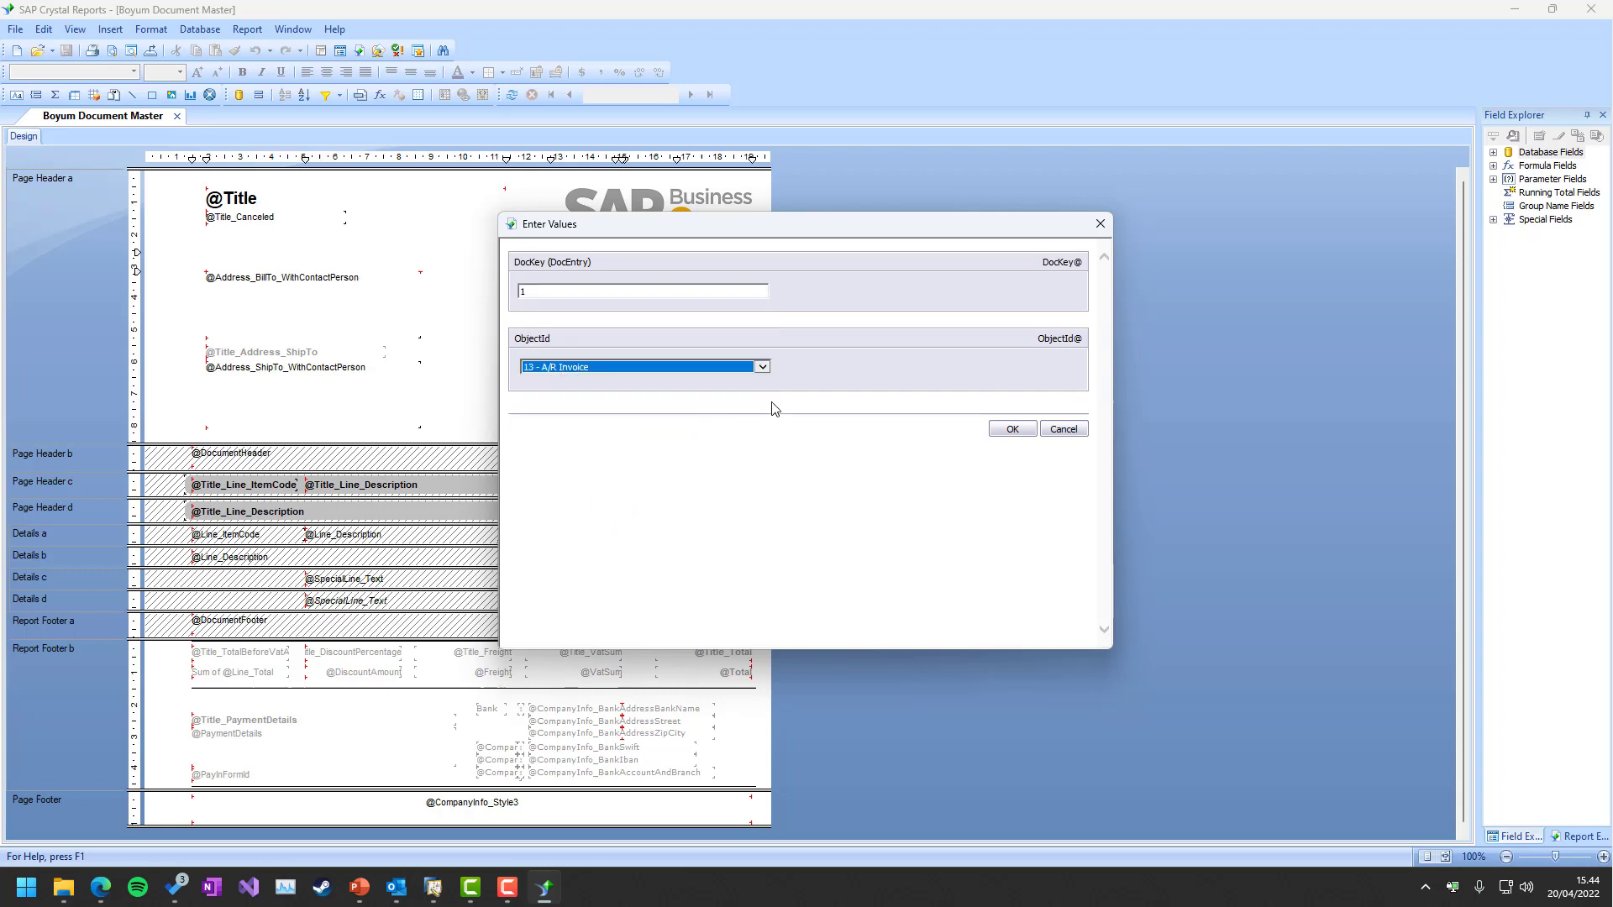
click(1008, 429)
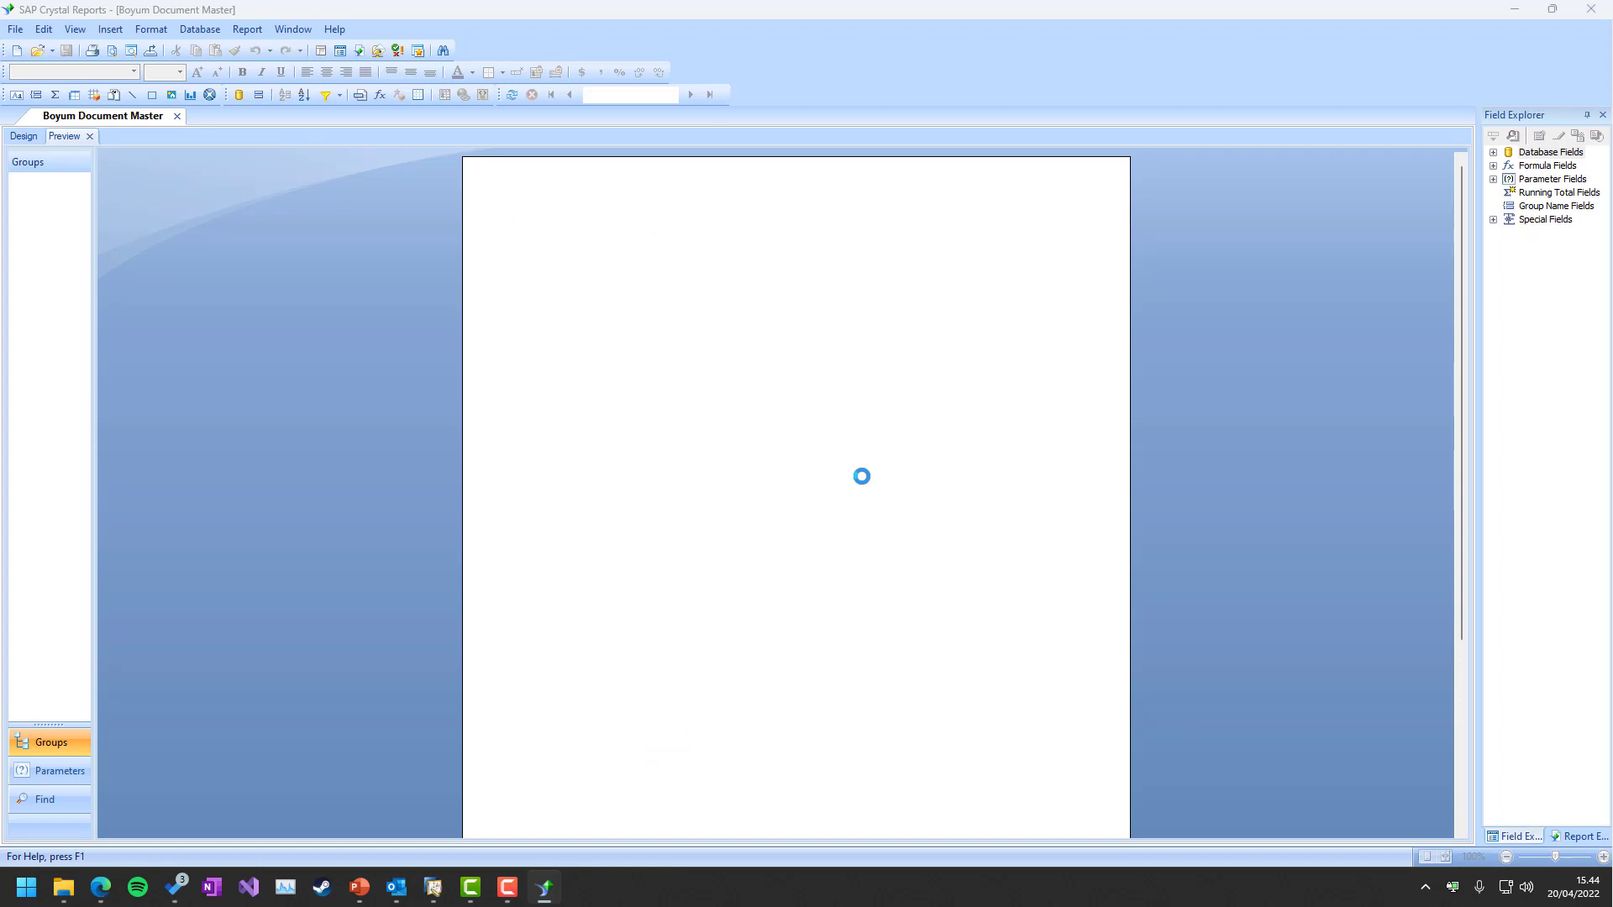
text(********)
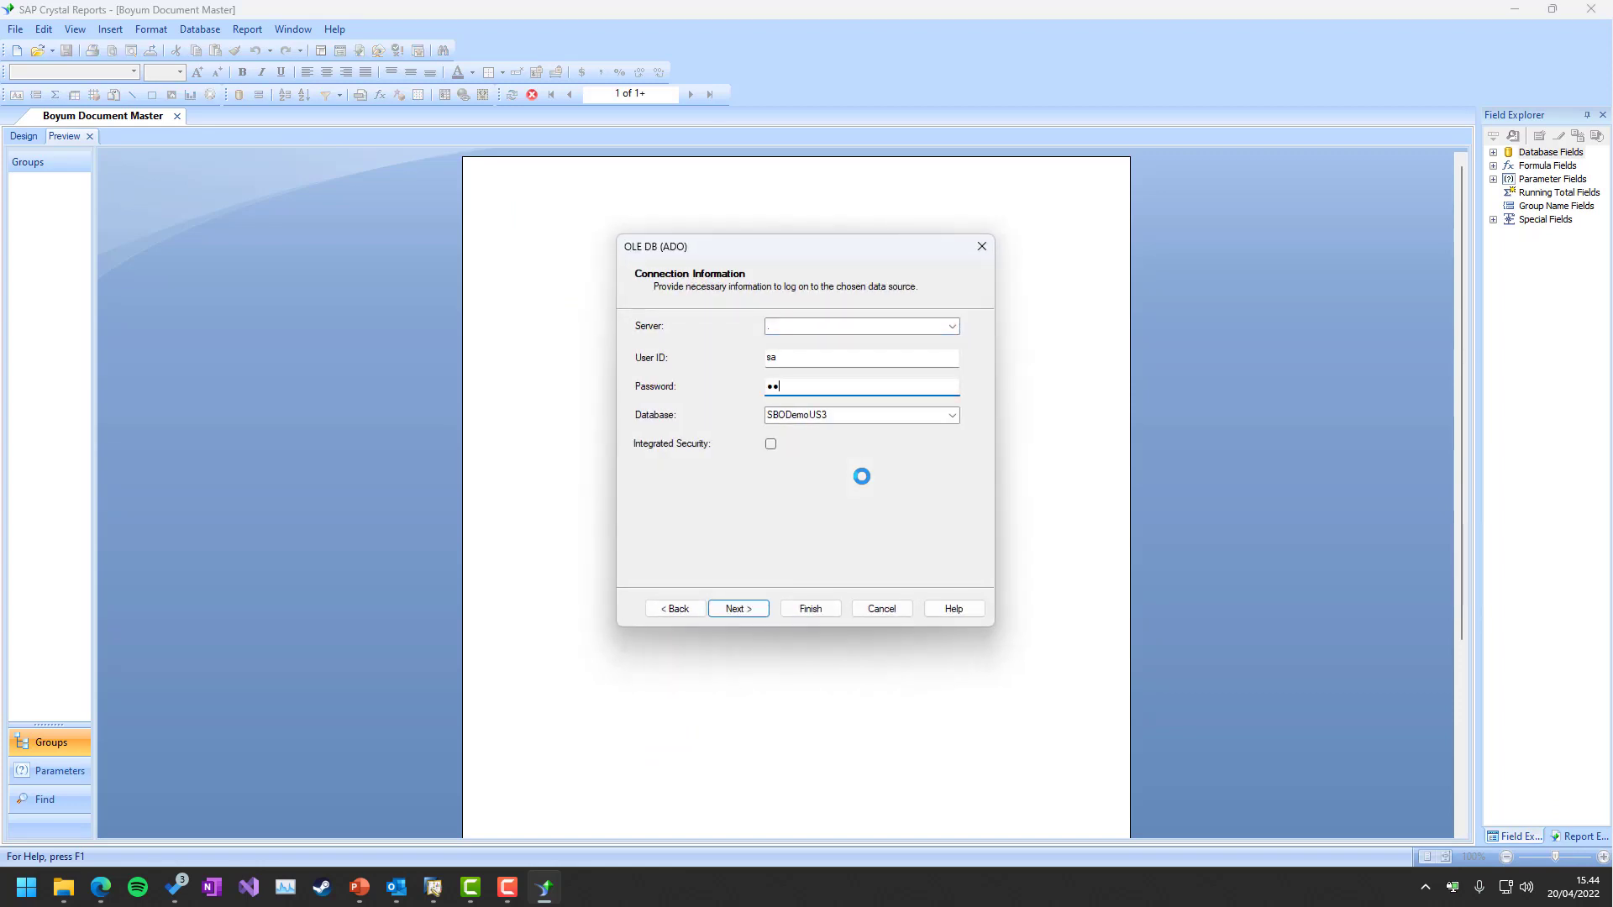
key(Return)
key(Return)
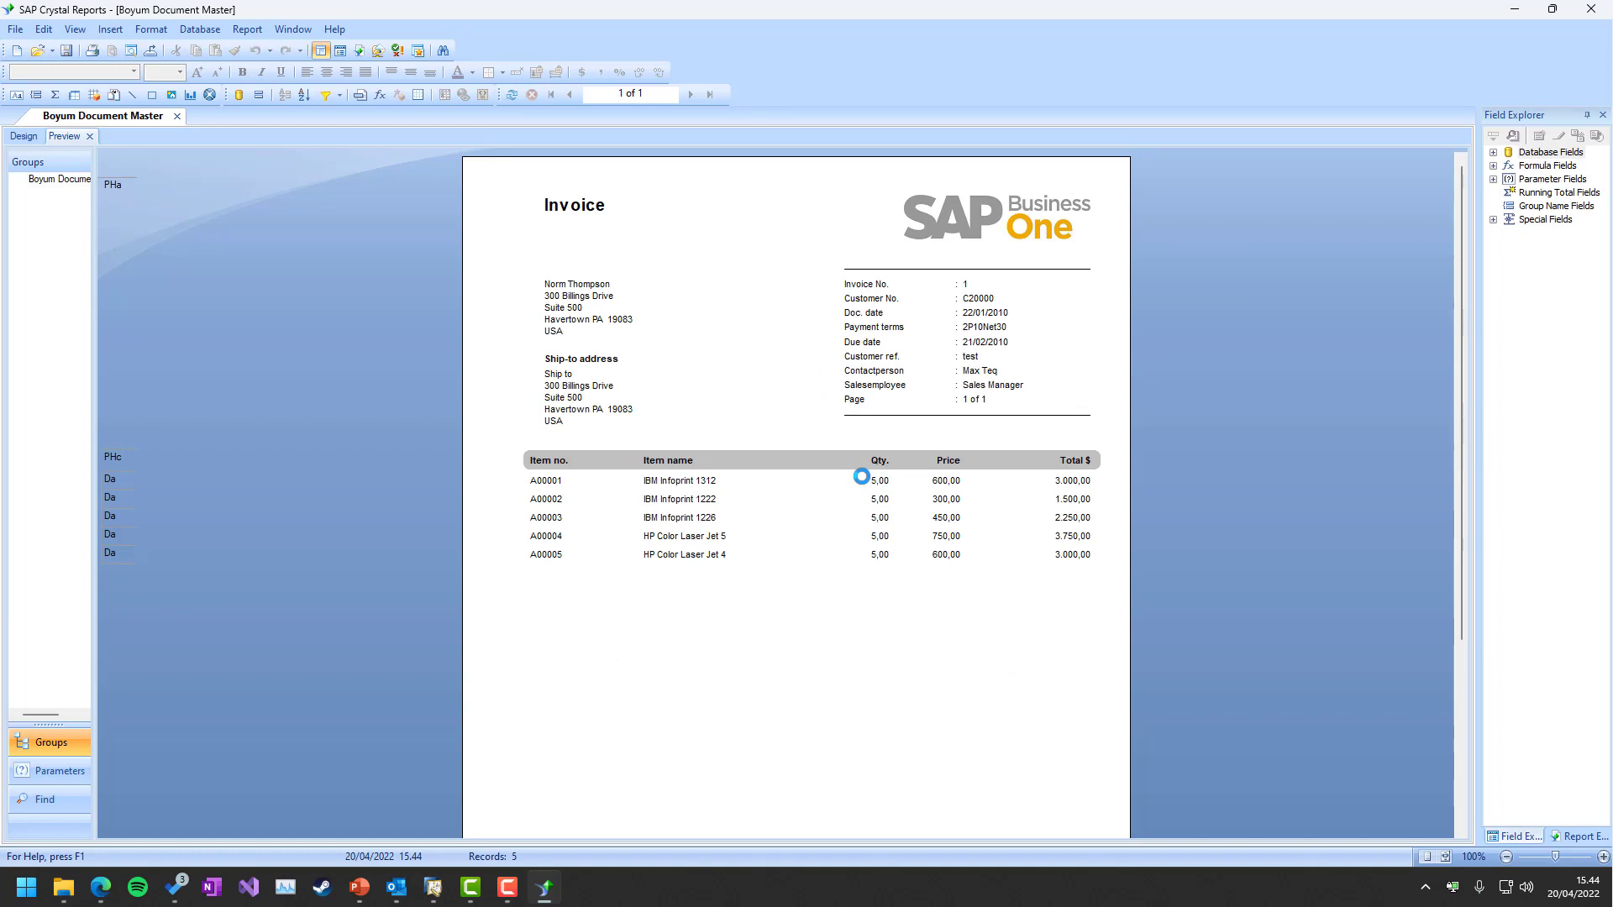
- Refresh the invoice preview, expand the DocKey and ObjectId parameters, and return to SAP Business One
key(F5)
key(Down)
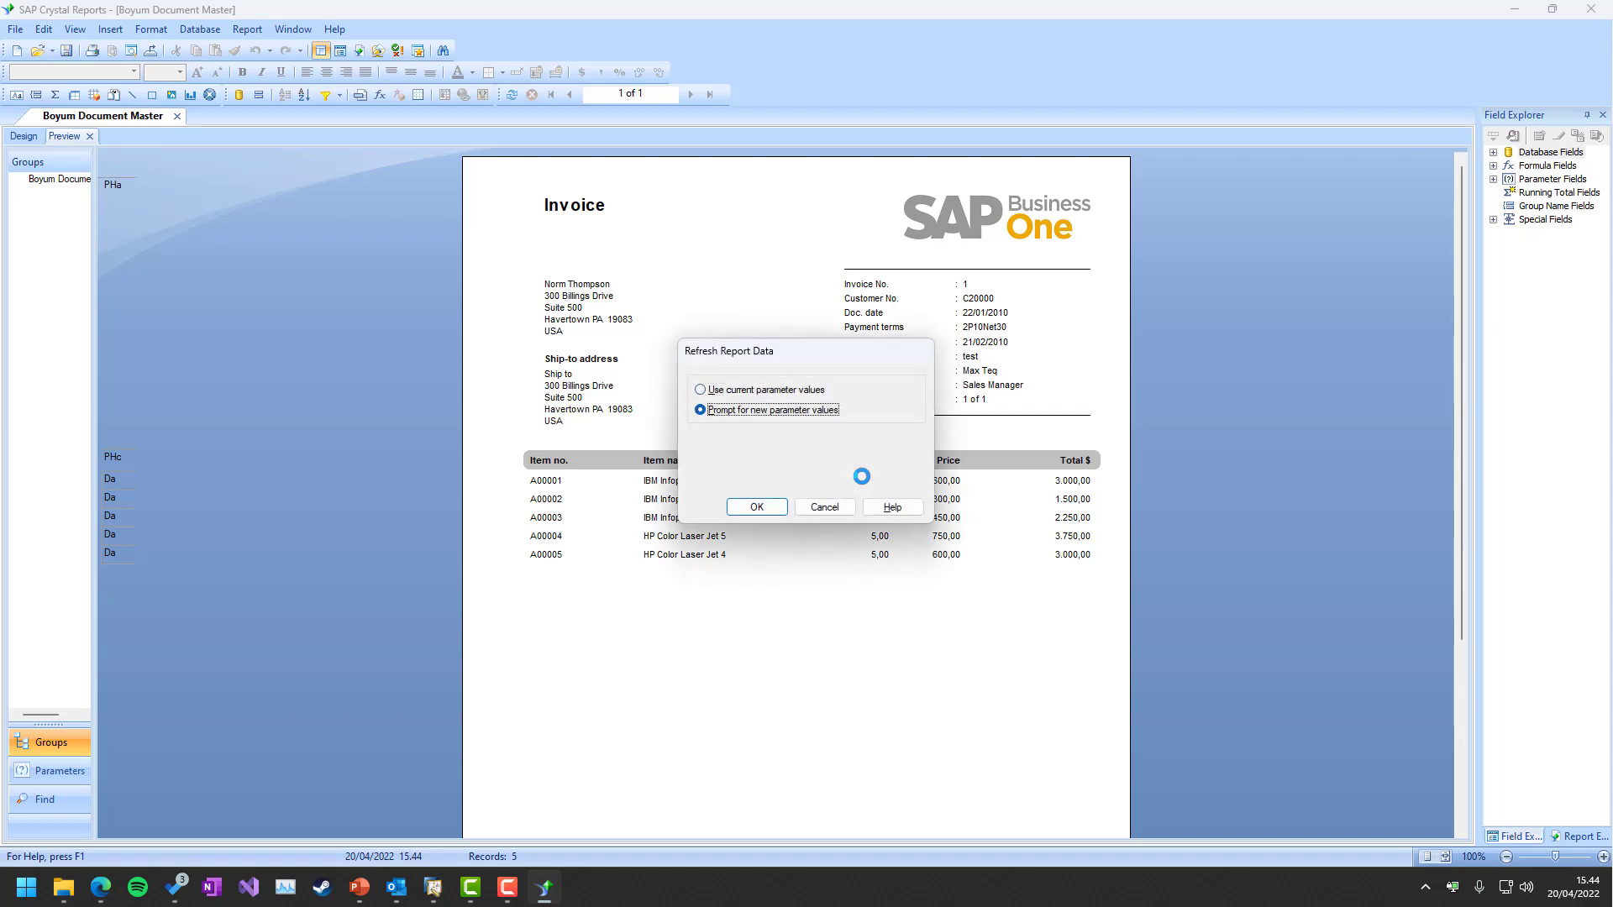
key(Return)
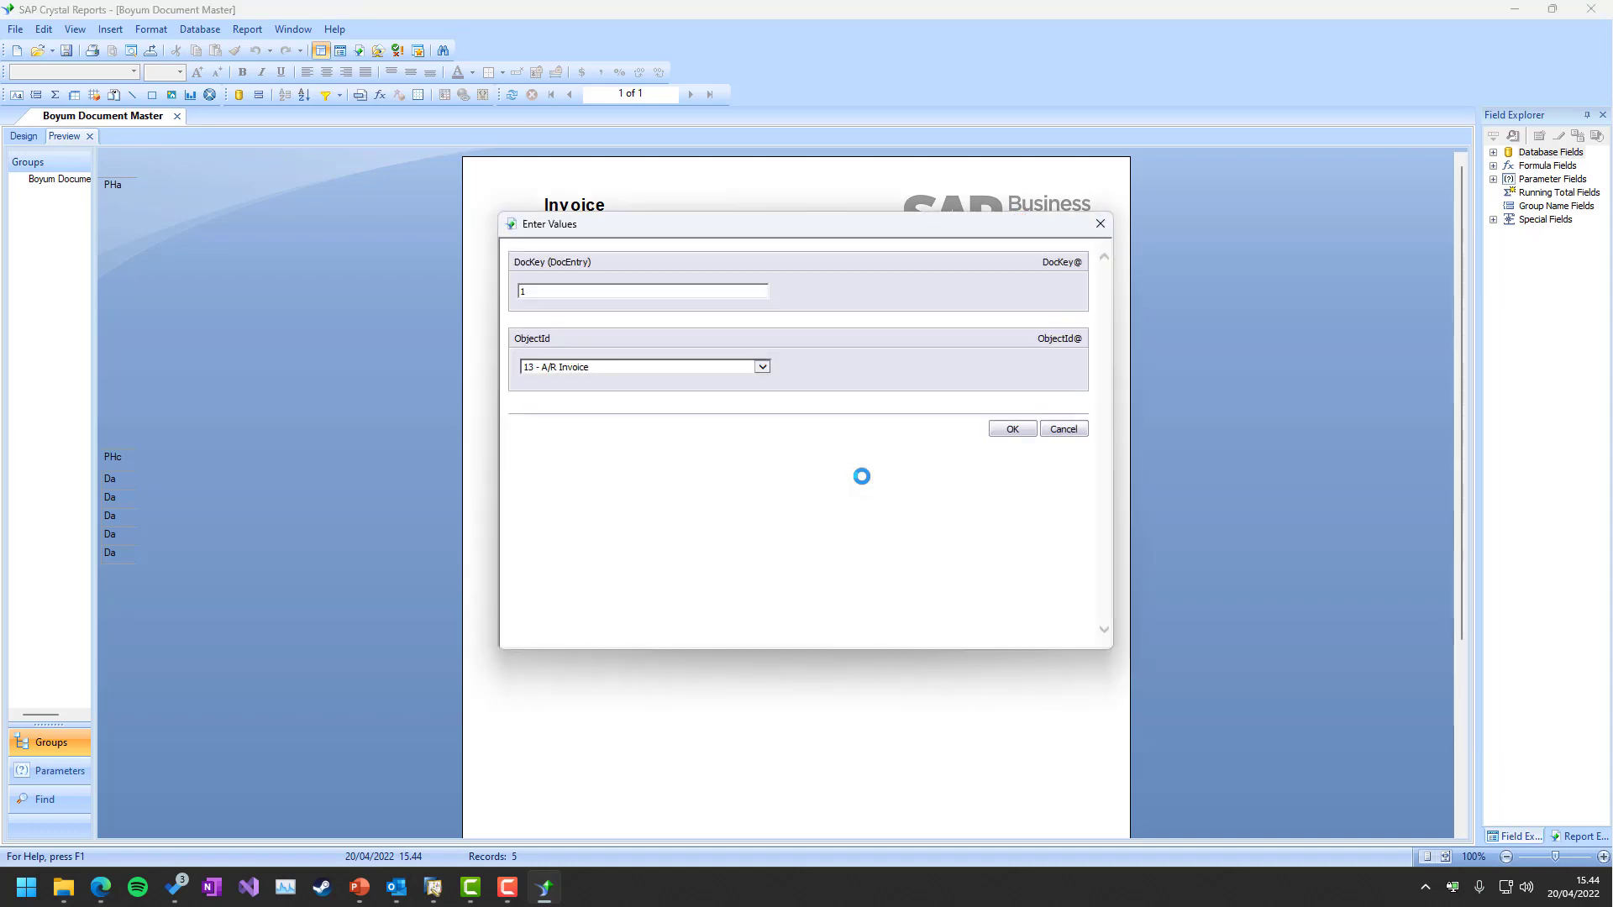
key(Return)
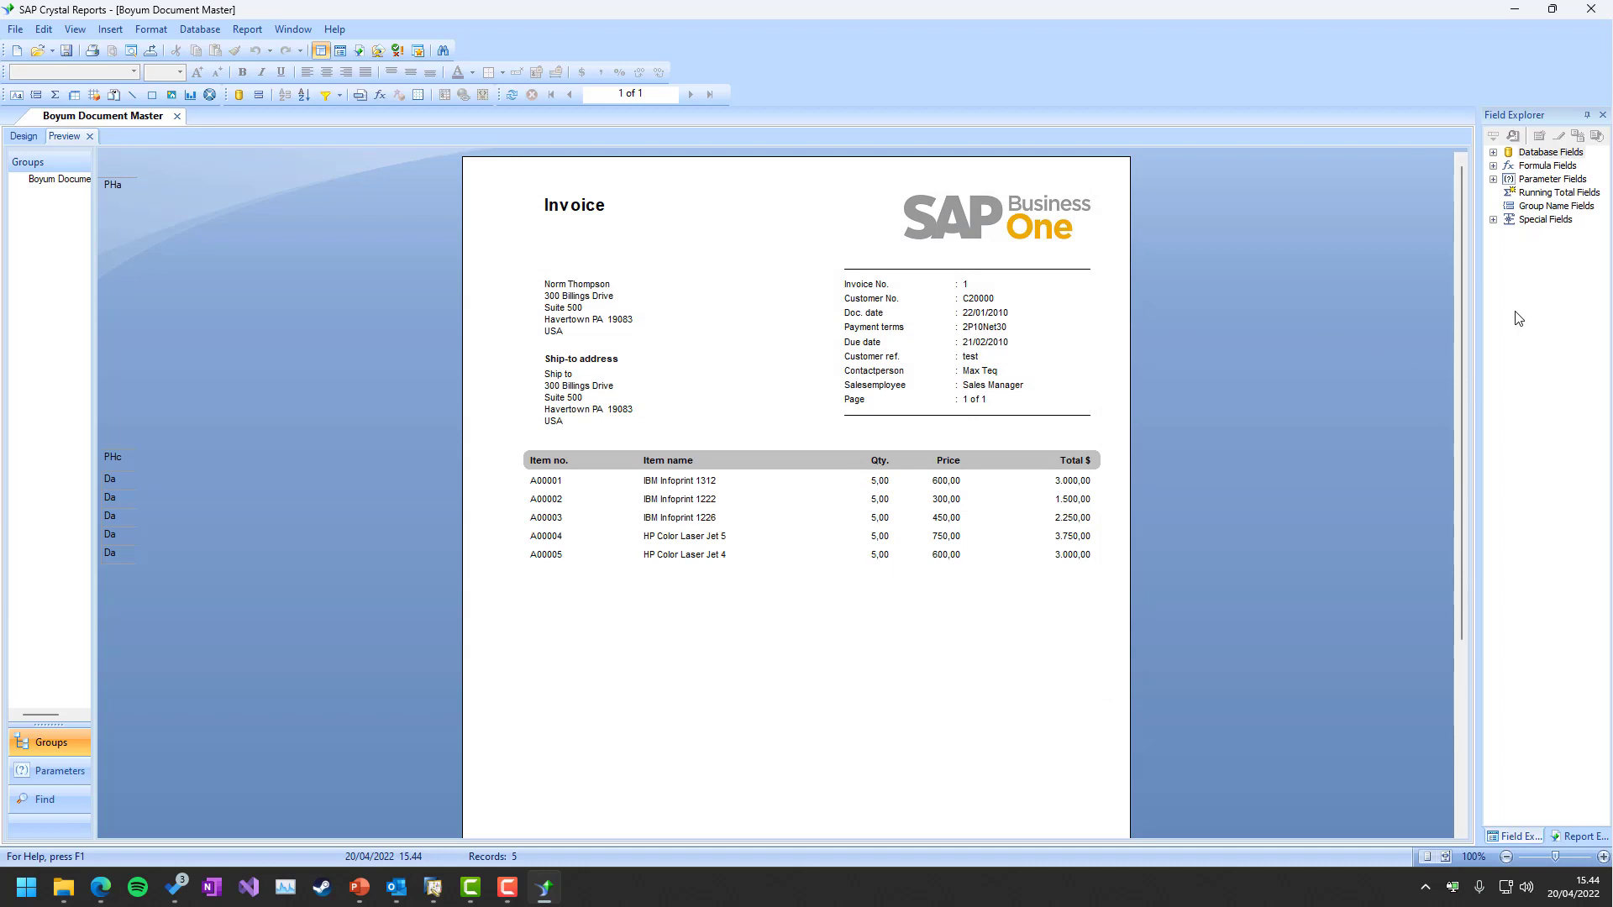
double_click(1534, 179)
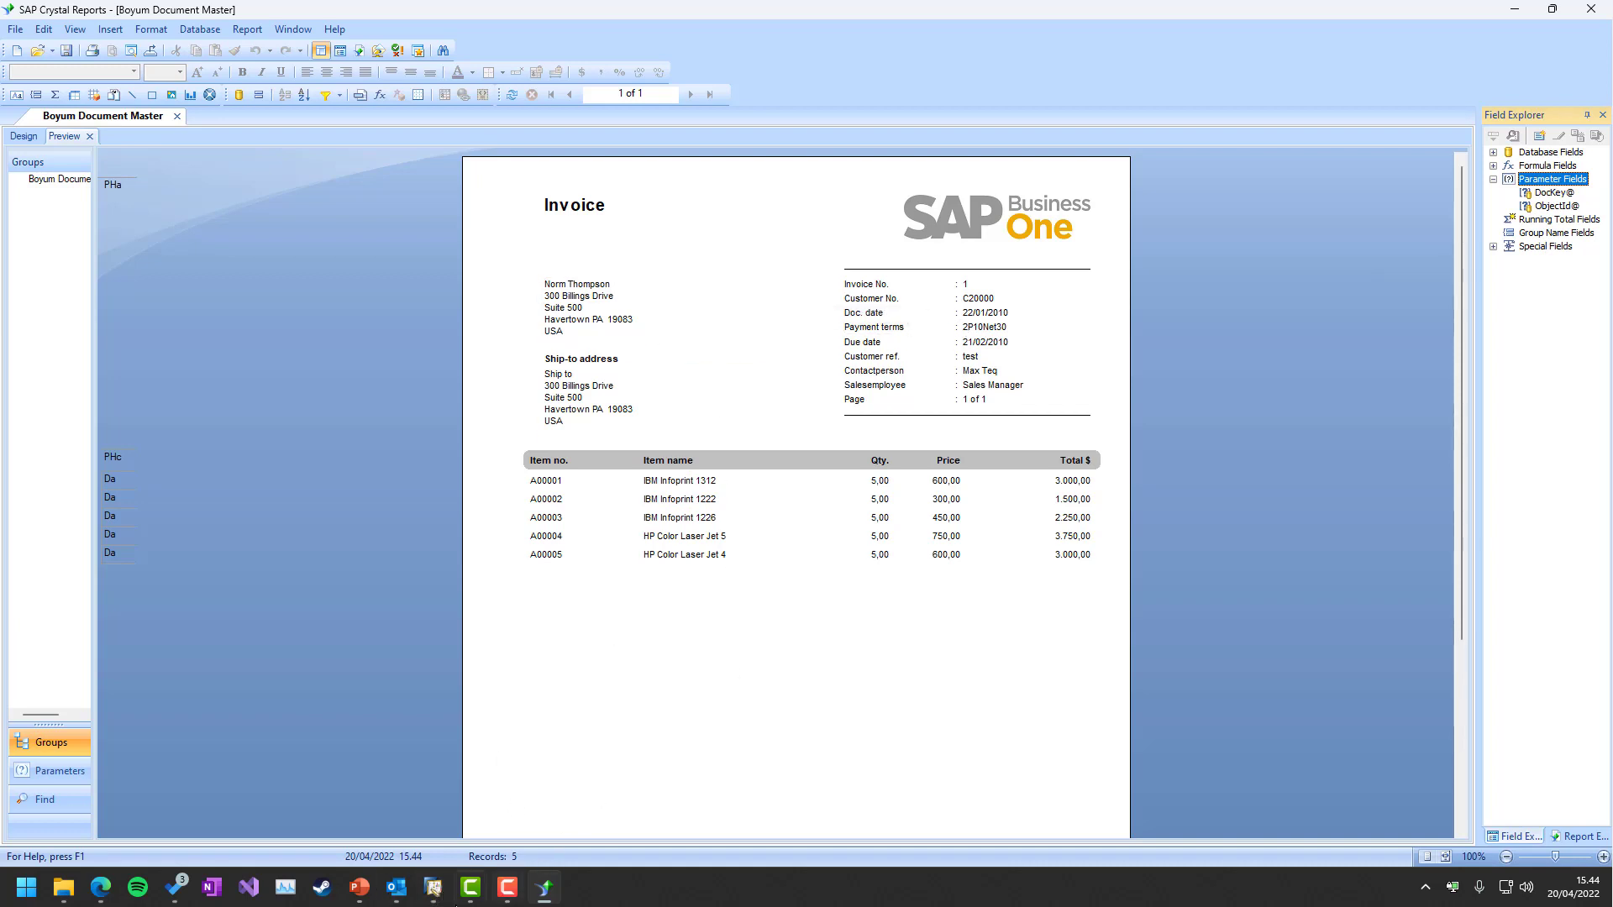
click(434, 887)
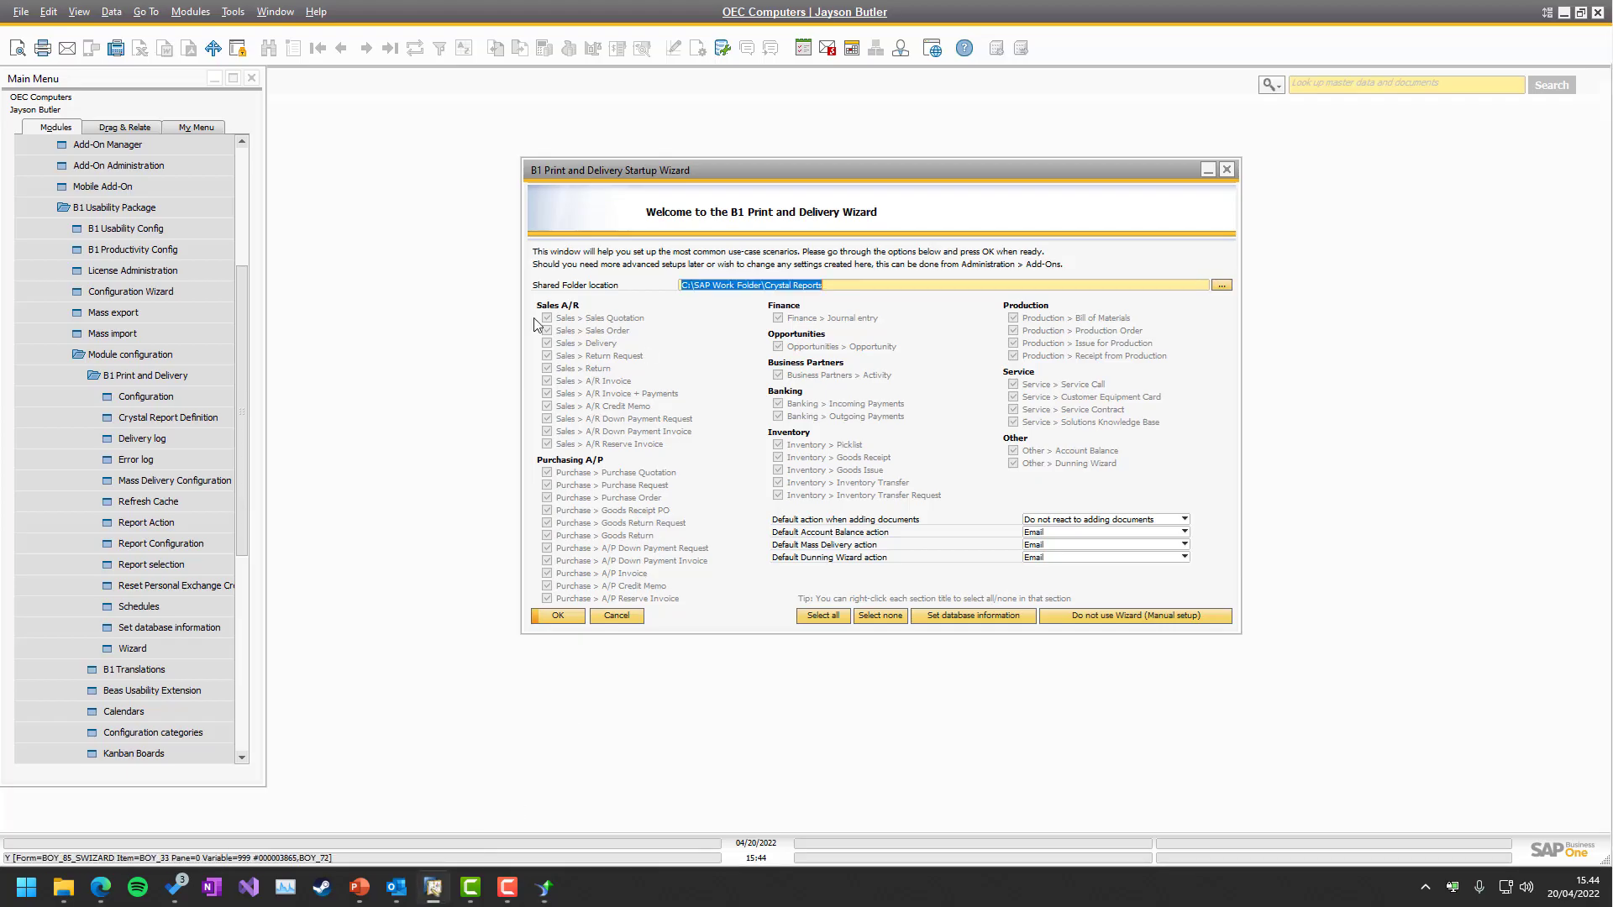
- Set the first A/R invoice's Logistics language to Spanish and save it with OK
click(195, 13)
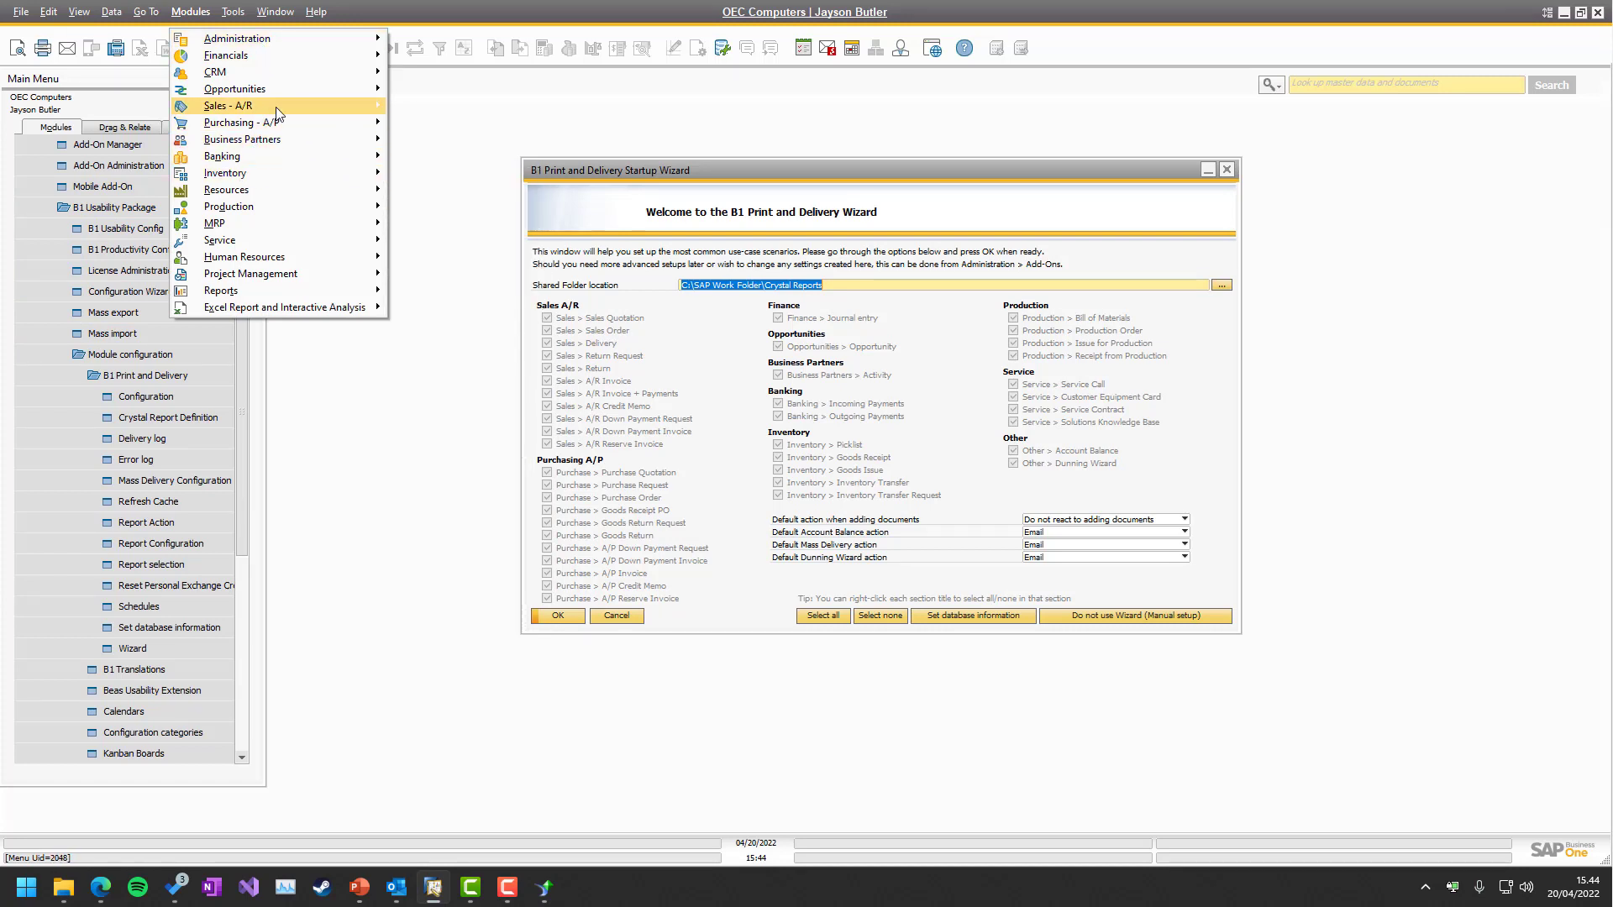
mouse_move(278, 112)
click(461, 227)
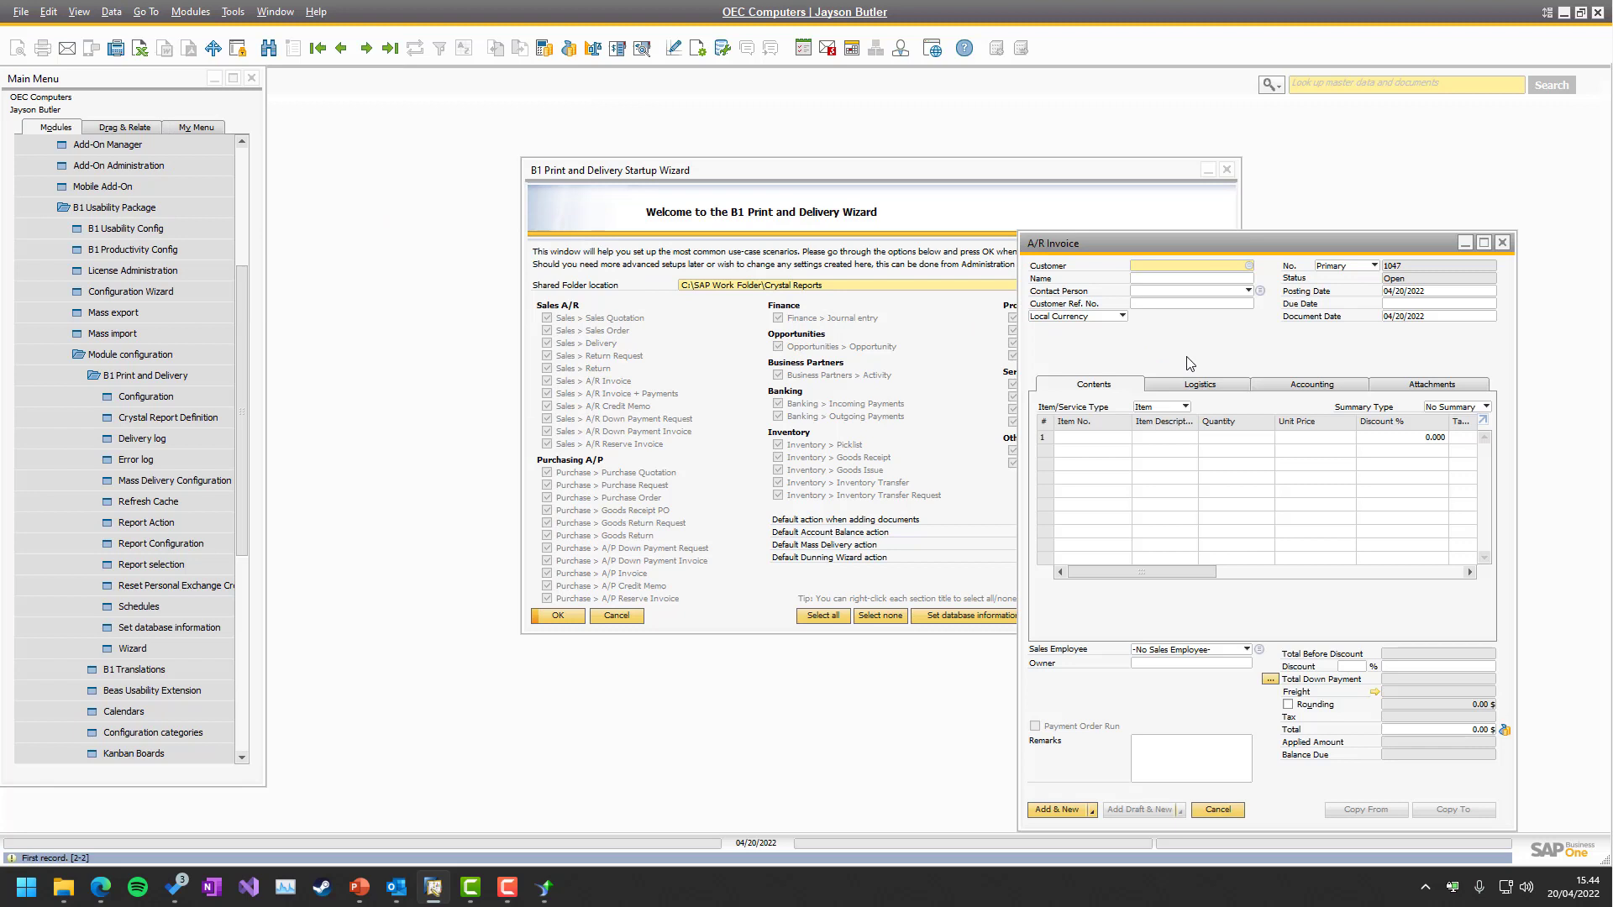
key(ctrl+Page_Up)
click(1214, 385)
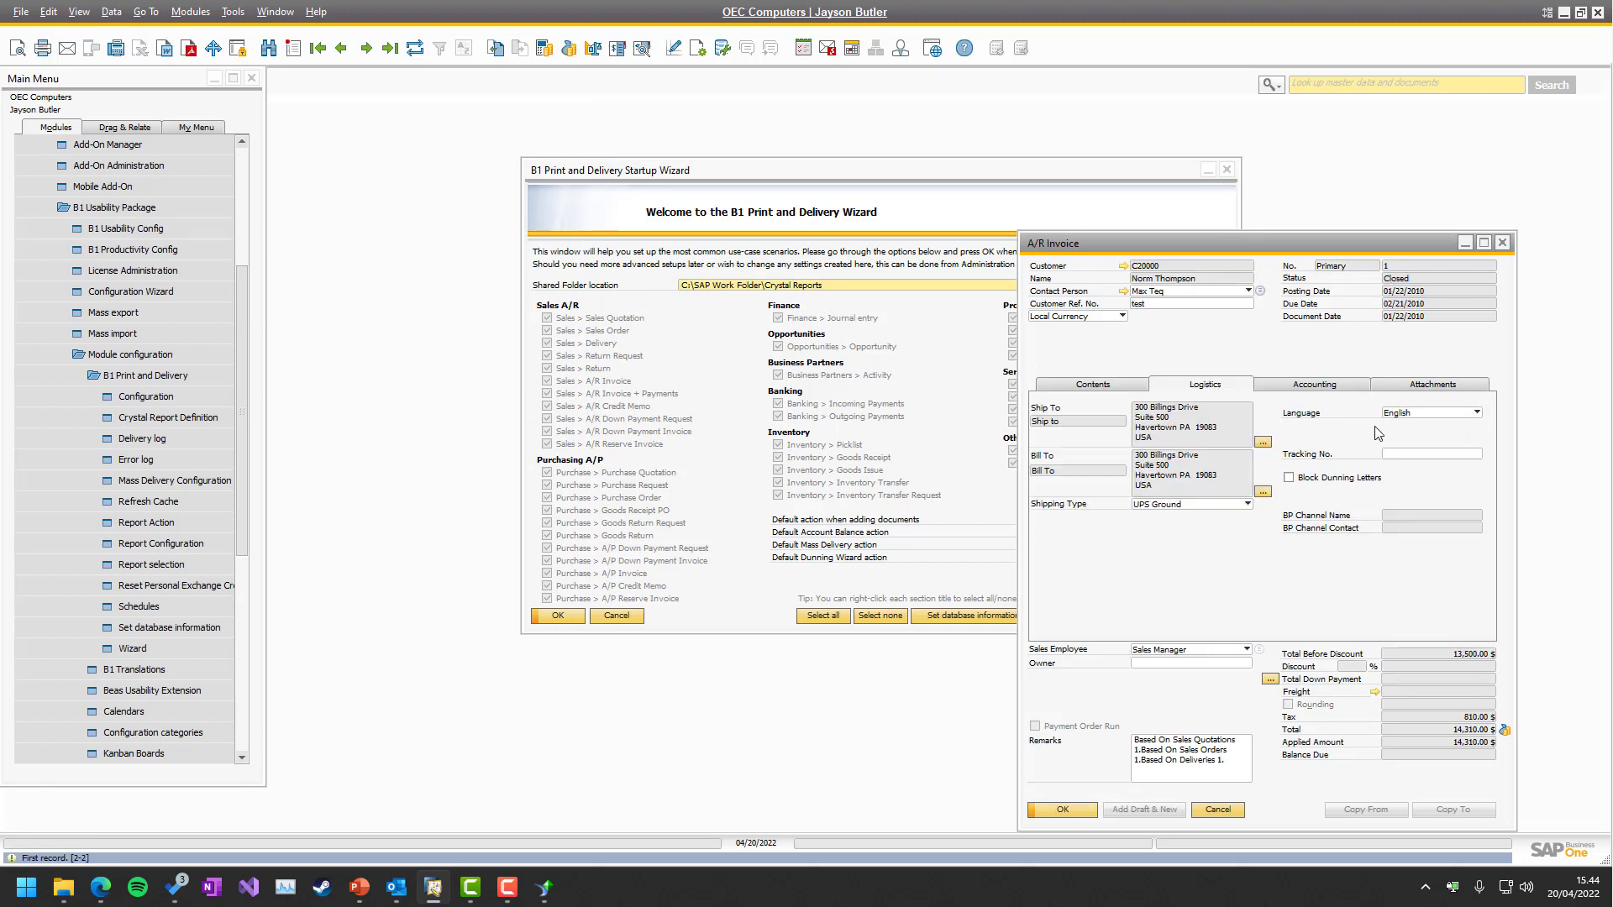
click(1420, 415)
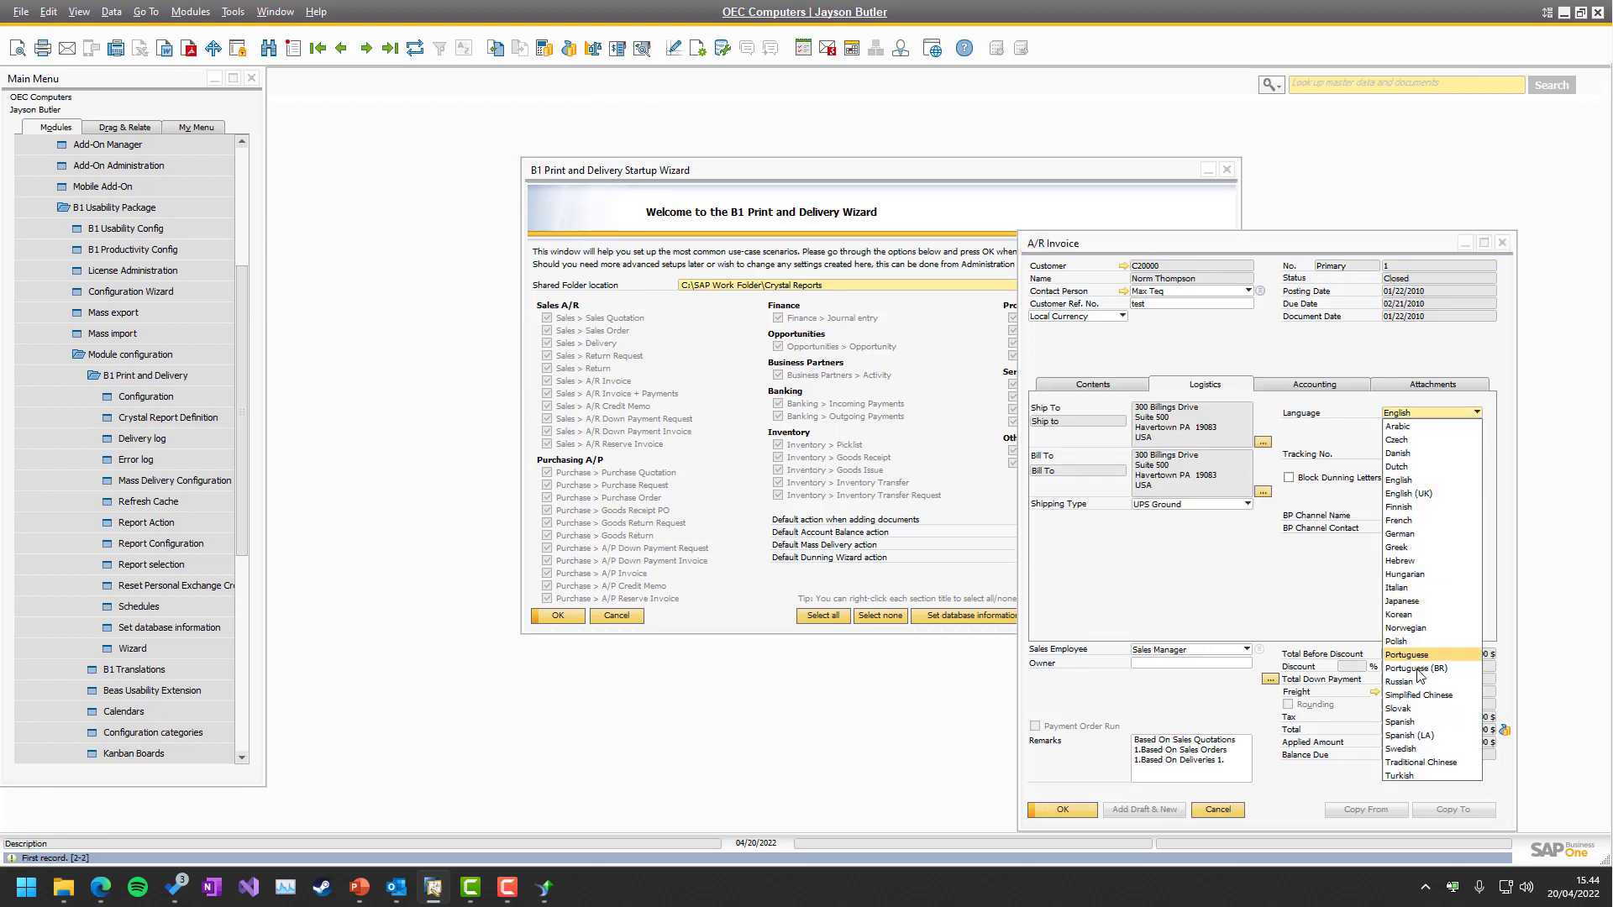
click(1416, 722)
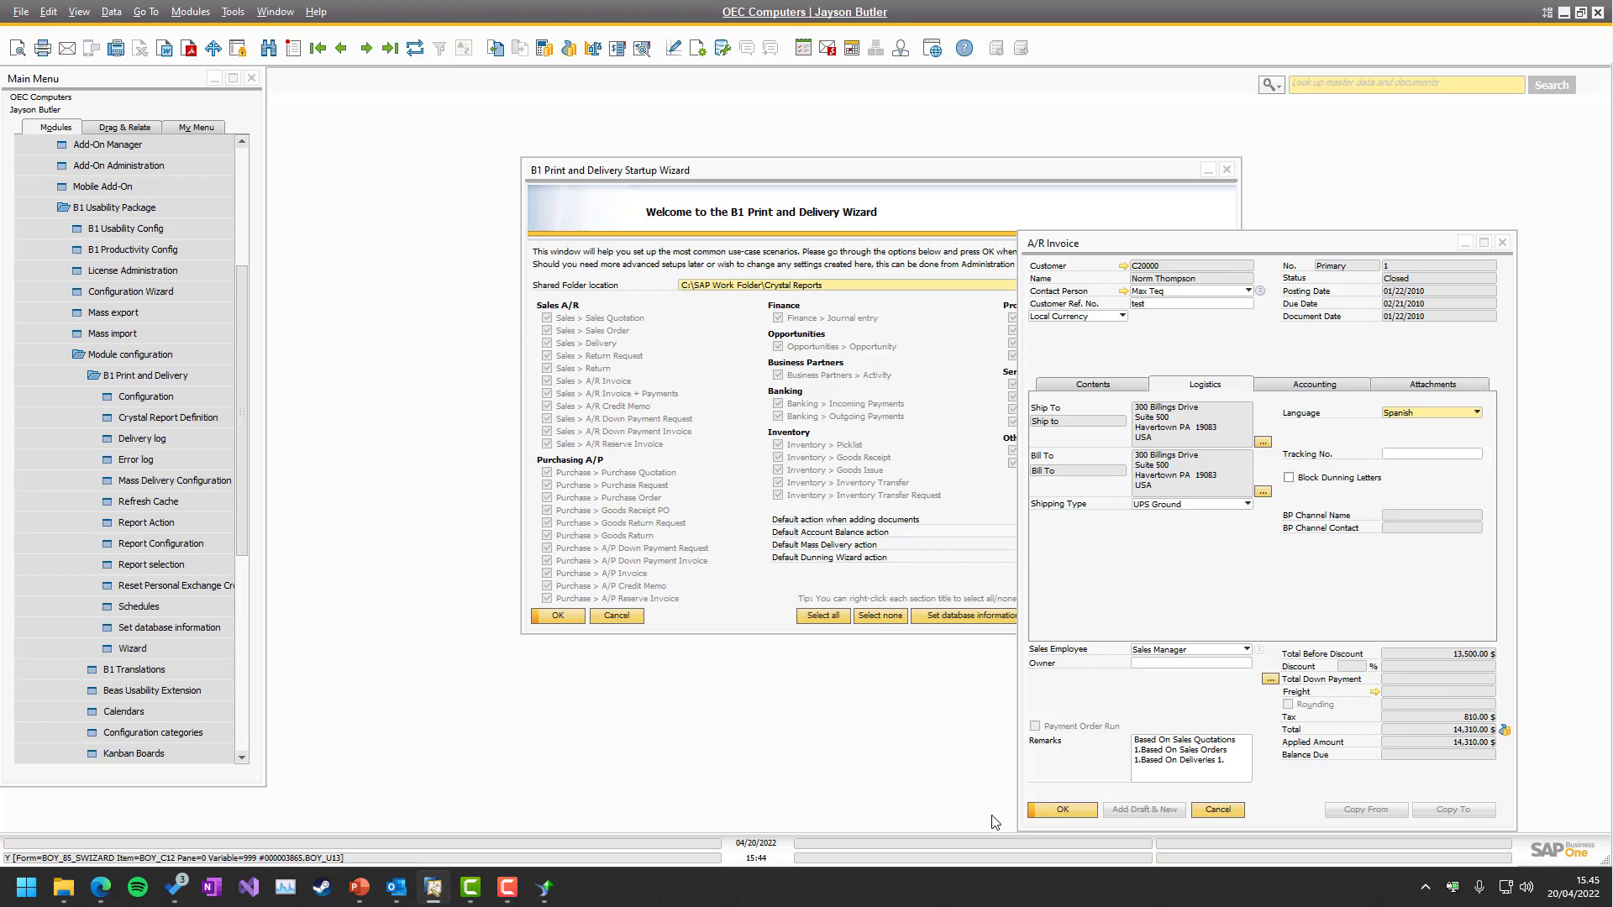
click(1052, 813)
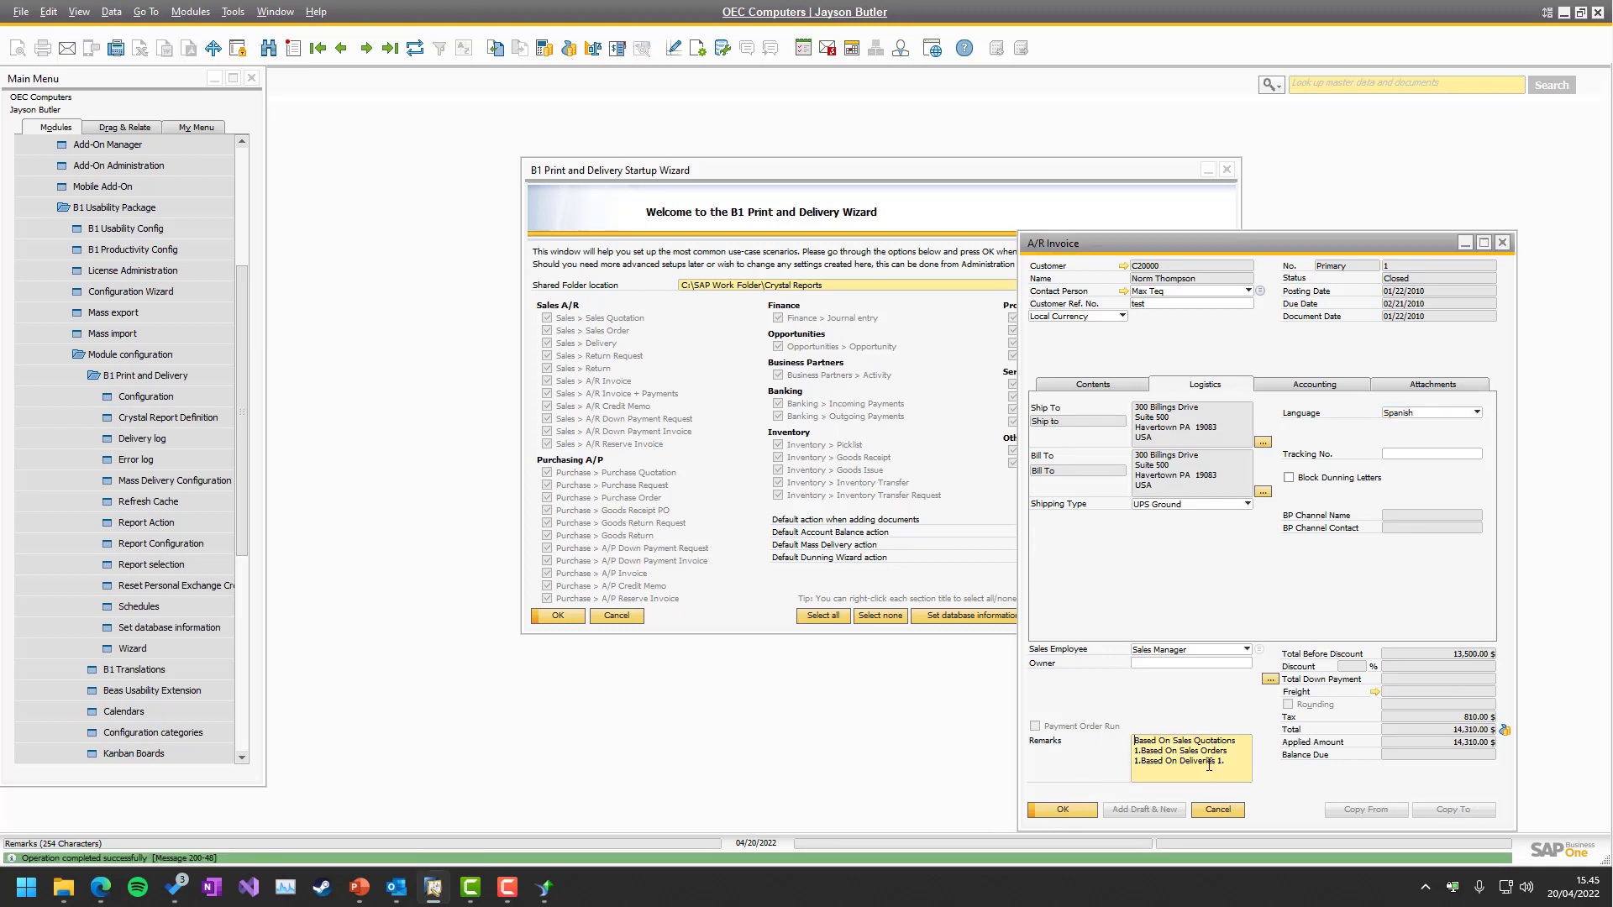
- Back in Crystal Reports, refresh the preview with the current parameter values
click(537, 895)
key(F5)
key(Return)
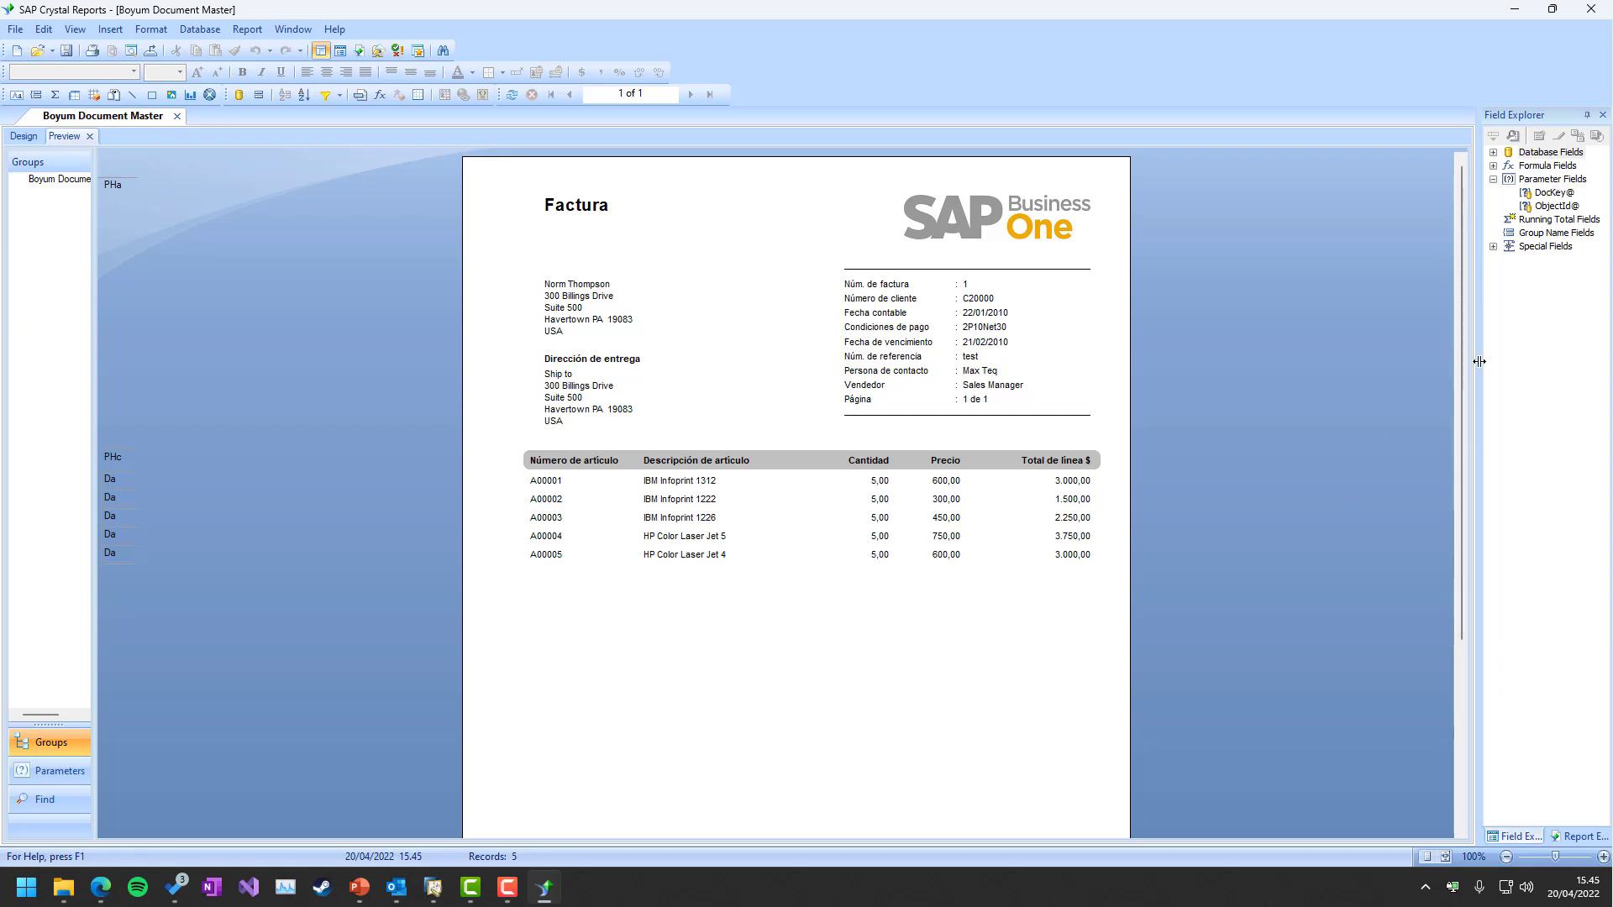
- Collapse Parameter Fields and open Database Expert from the Database Fields context menu
click(1495, 180)
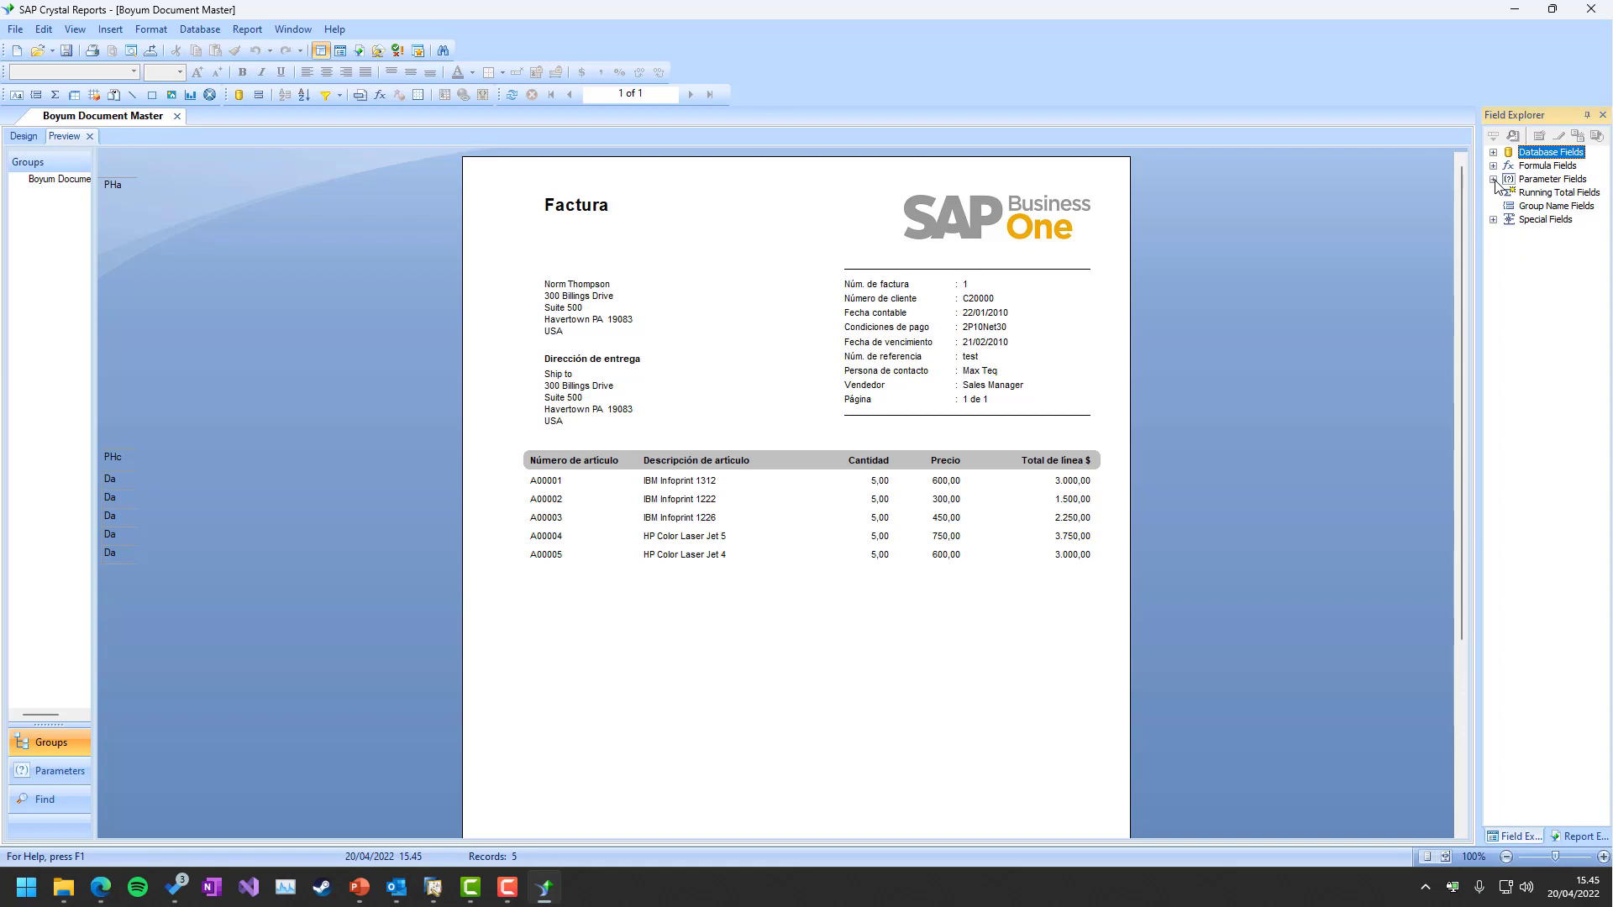
right_click(1546, 155)
click(1526, 182)
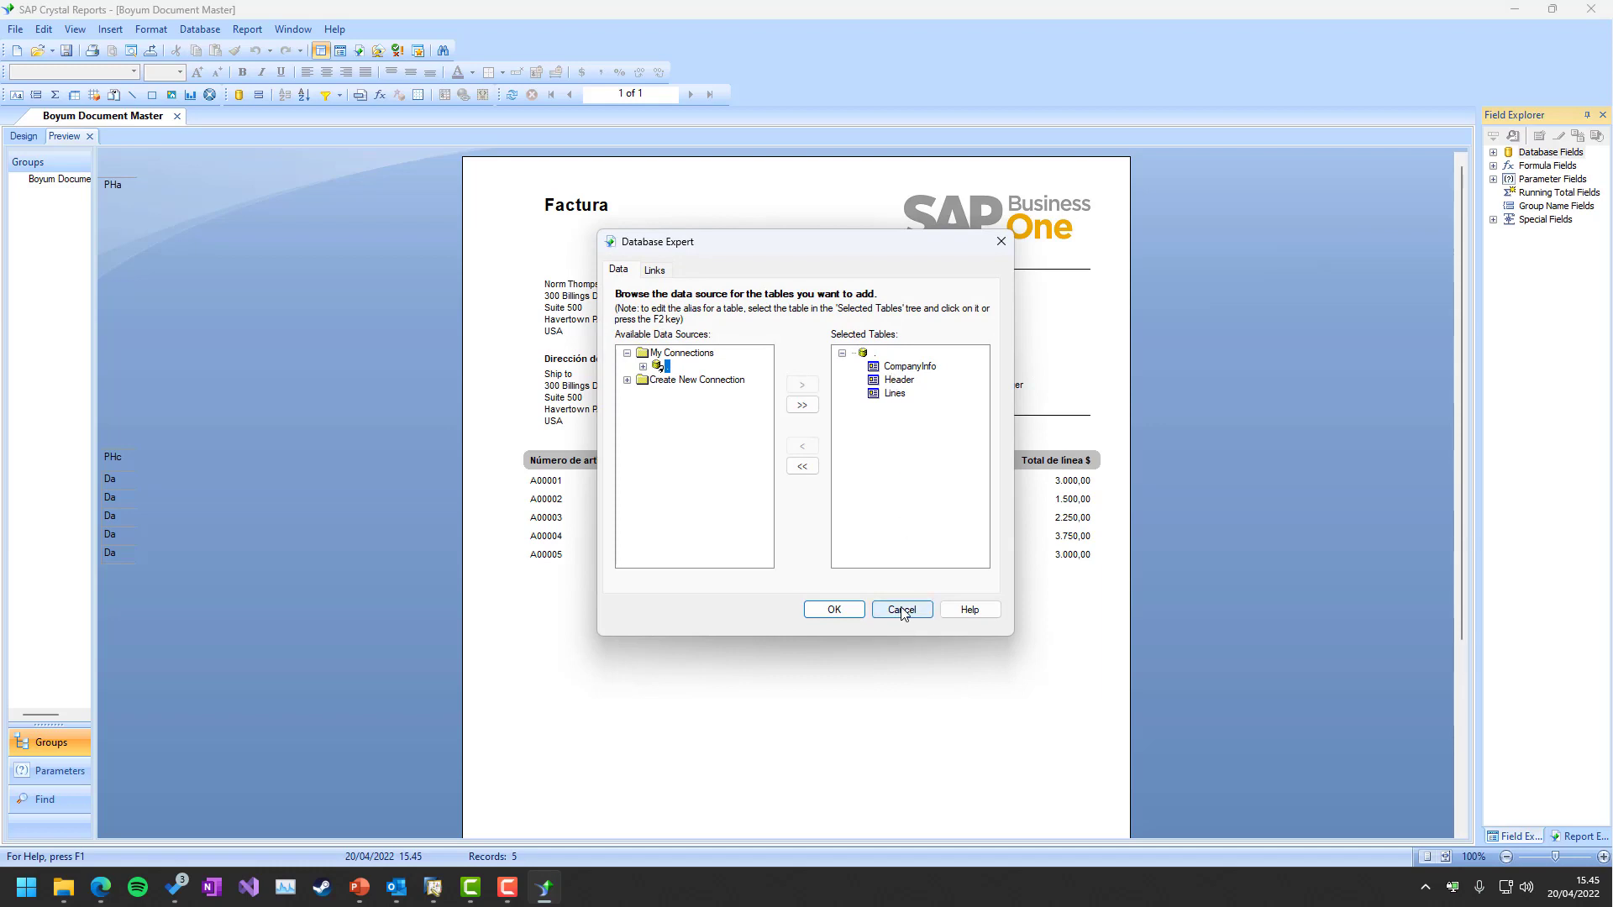
- Open the CompanyInfo table's SQL command and scroll through the query
right_click(912, 371)
click(958, 381)
click(767, 383)
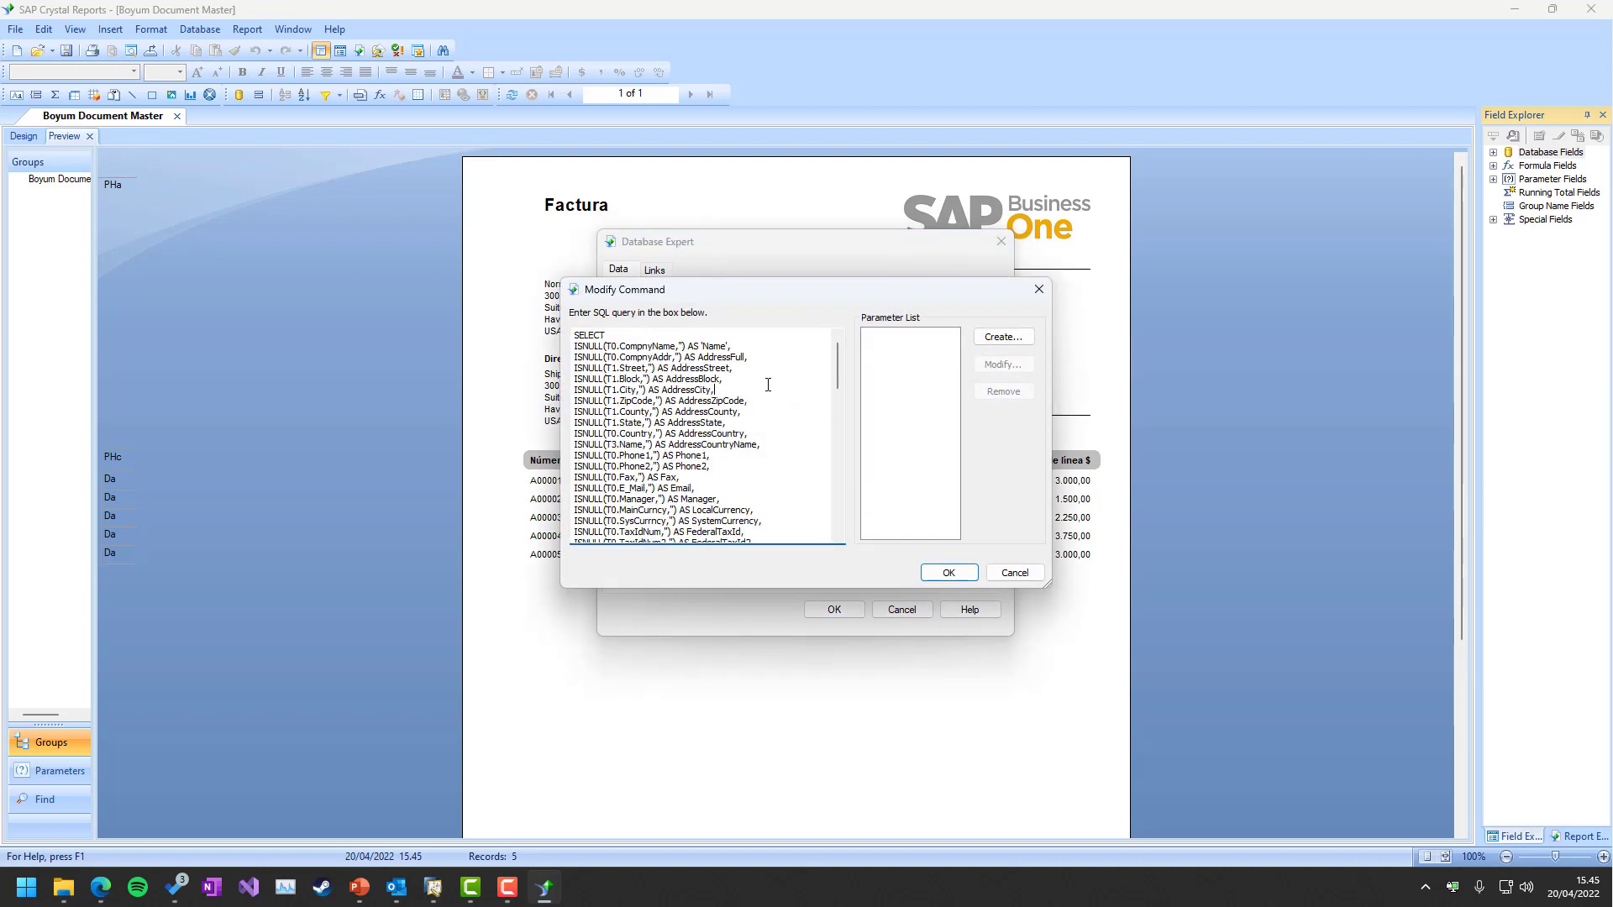
scroll(767, 380, down, 2)
scroll(767, 381, down, 10)
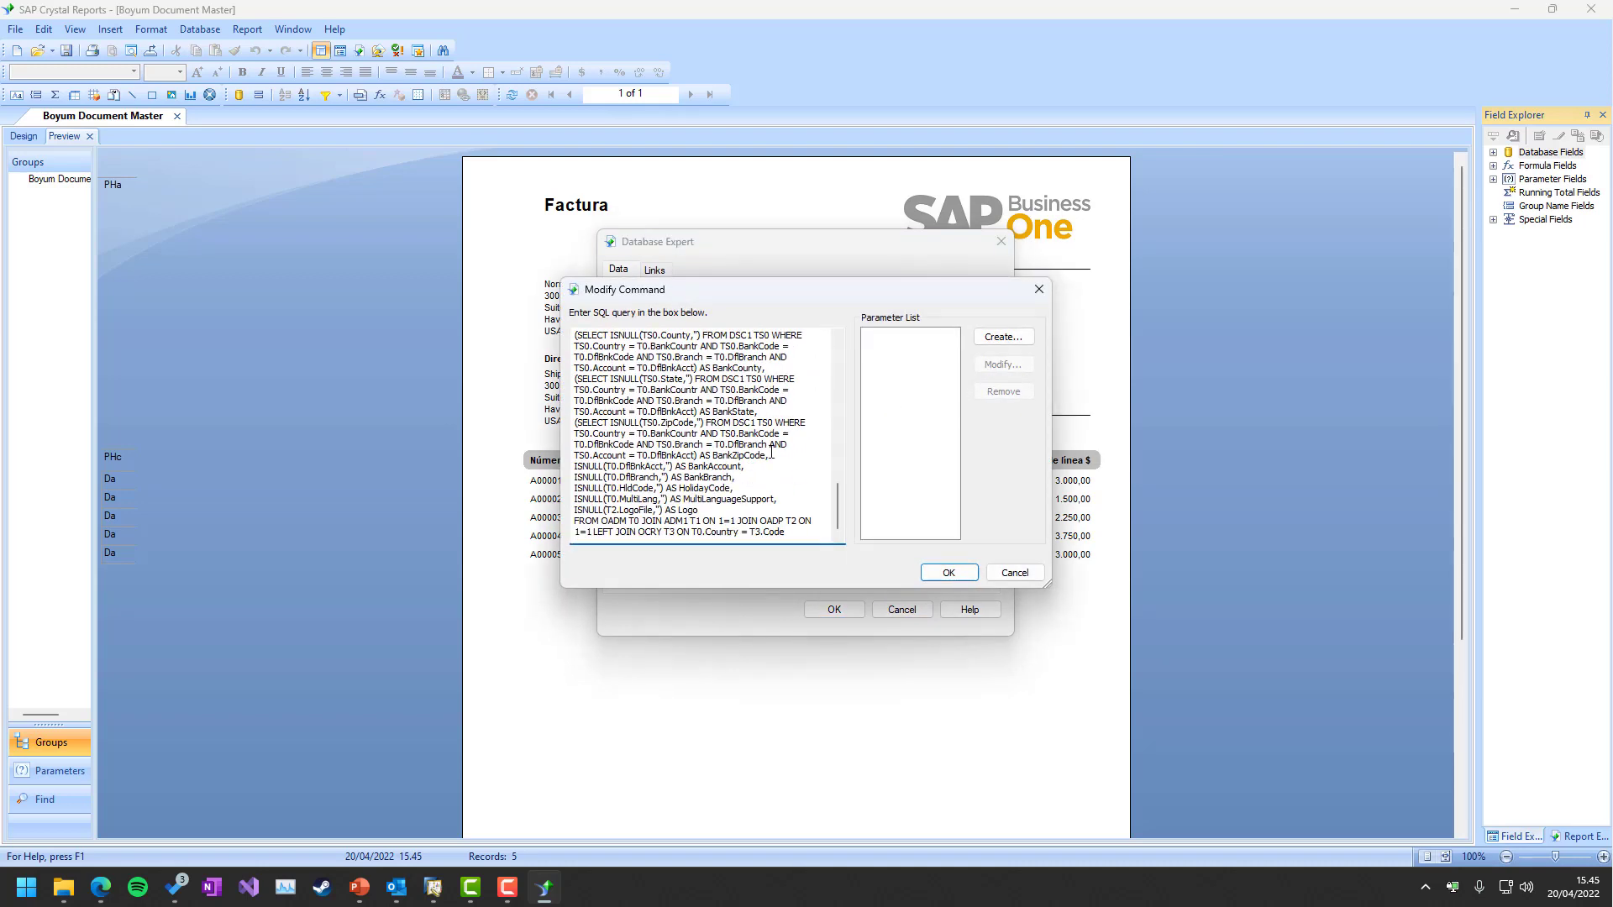
scroll(719, 464, up, 12)
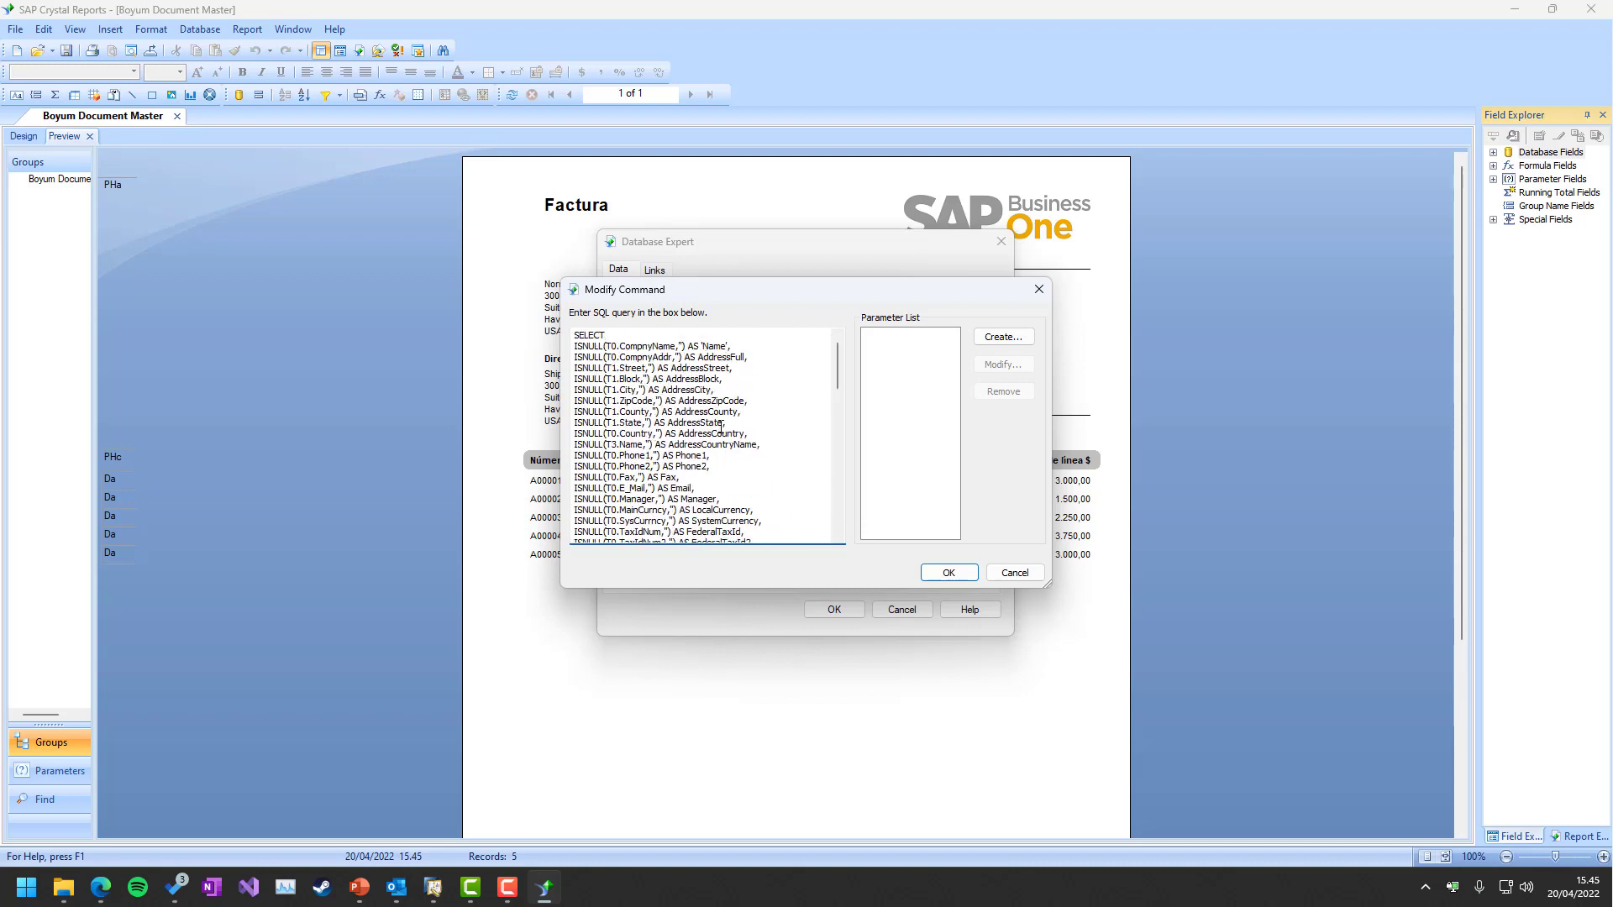
- Cancel the command and Database Expert, dismiss the stored procedure warning, and scroll the Factura preview
click(1012, 579)
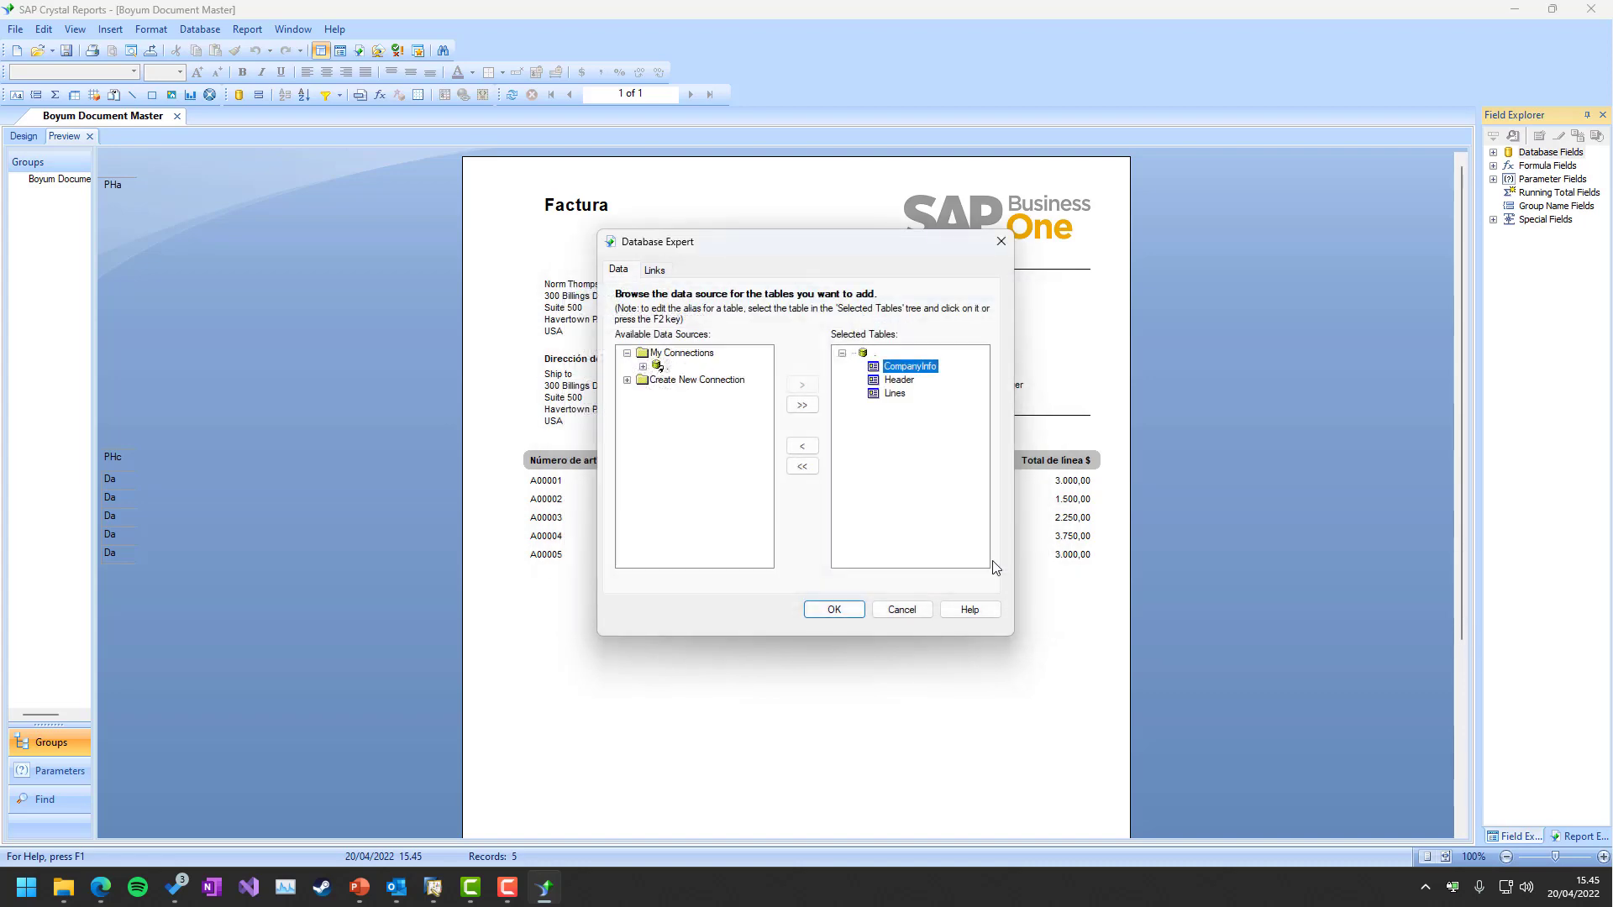
click(902, 605)
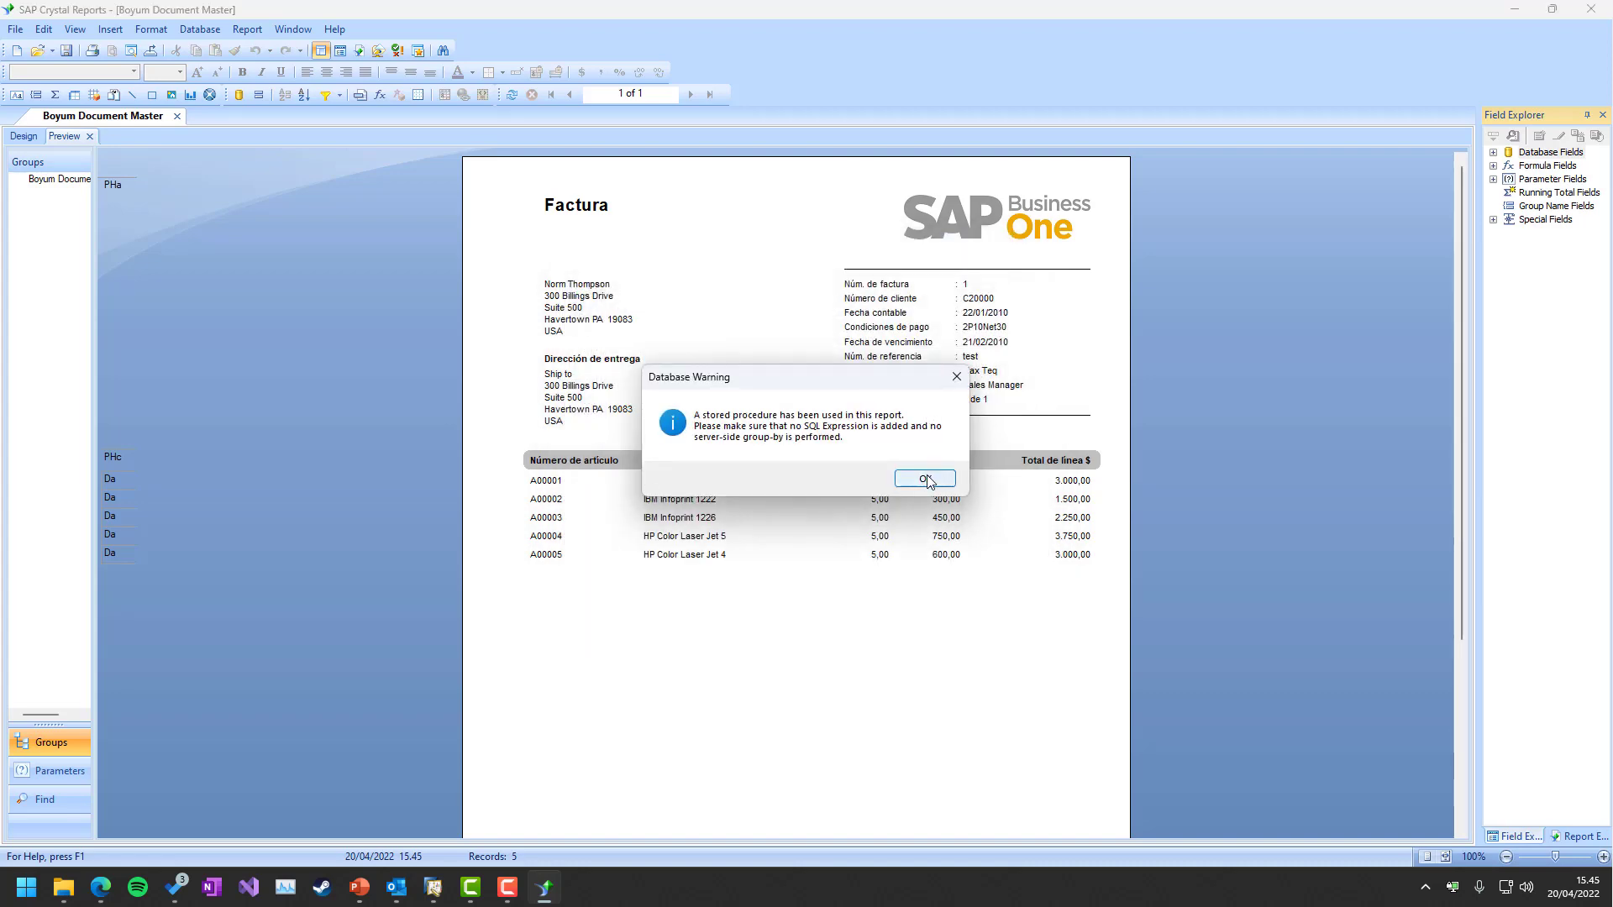
click(926, 476)
scroll(914, 581, down, 3)
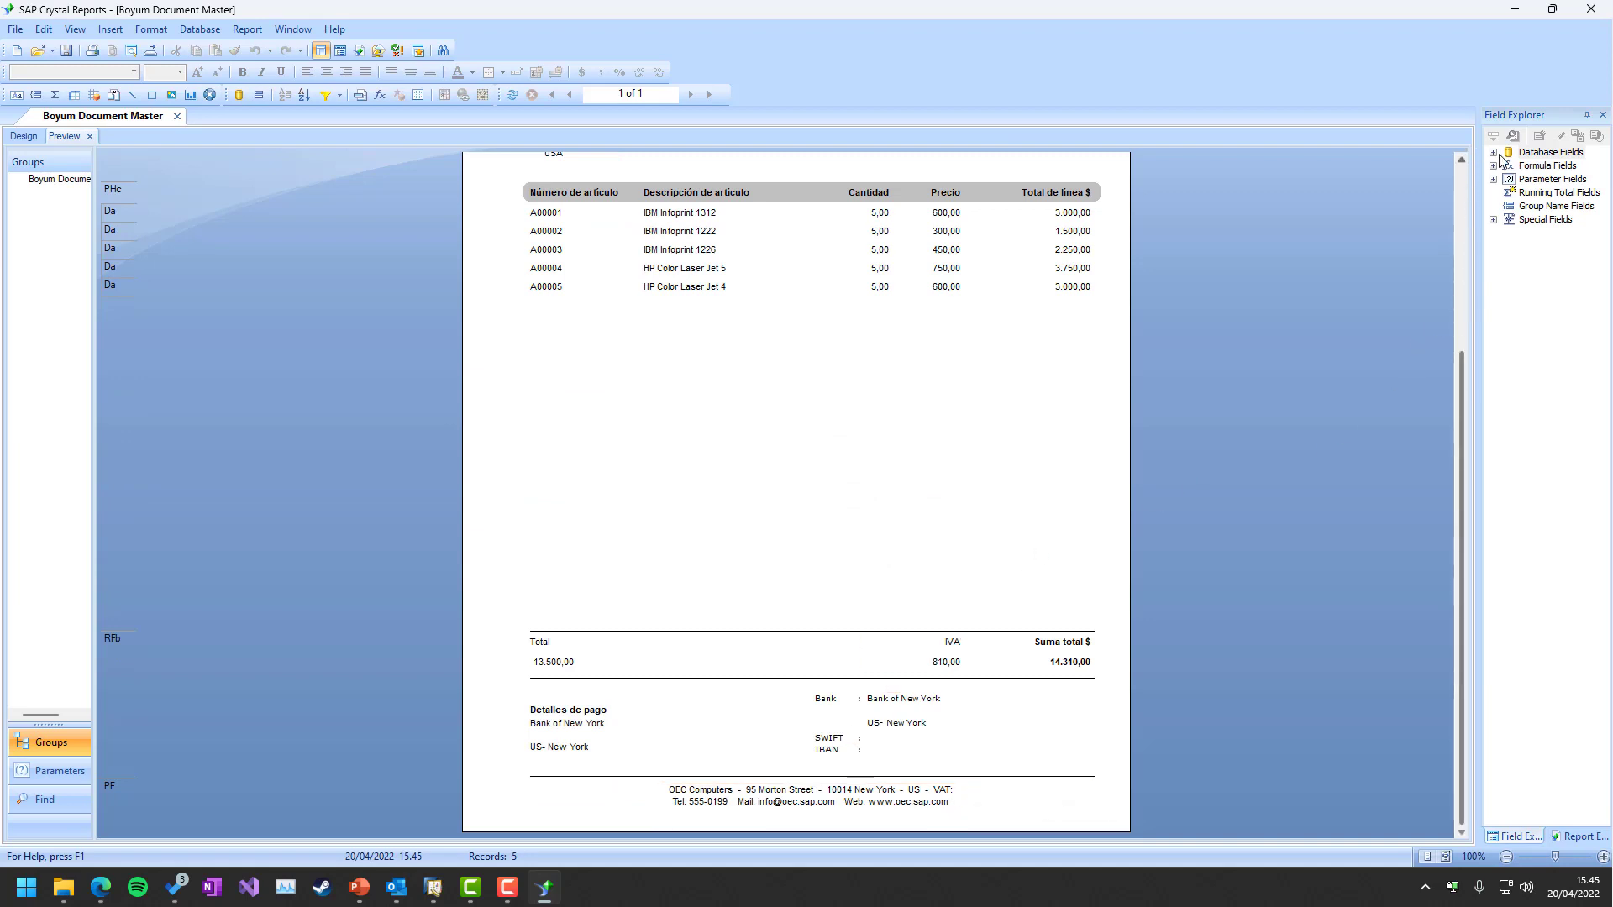
- Reopen Database Expert and open the Header table's SQL command
right_click(1534, 153)
click(1498, 165)
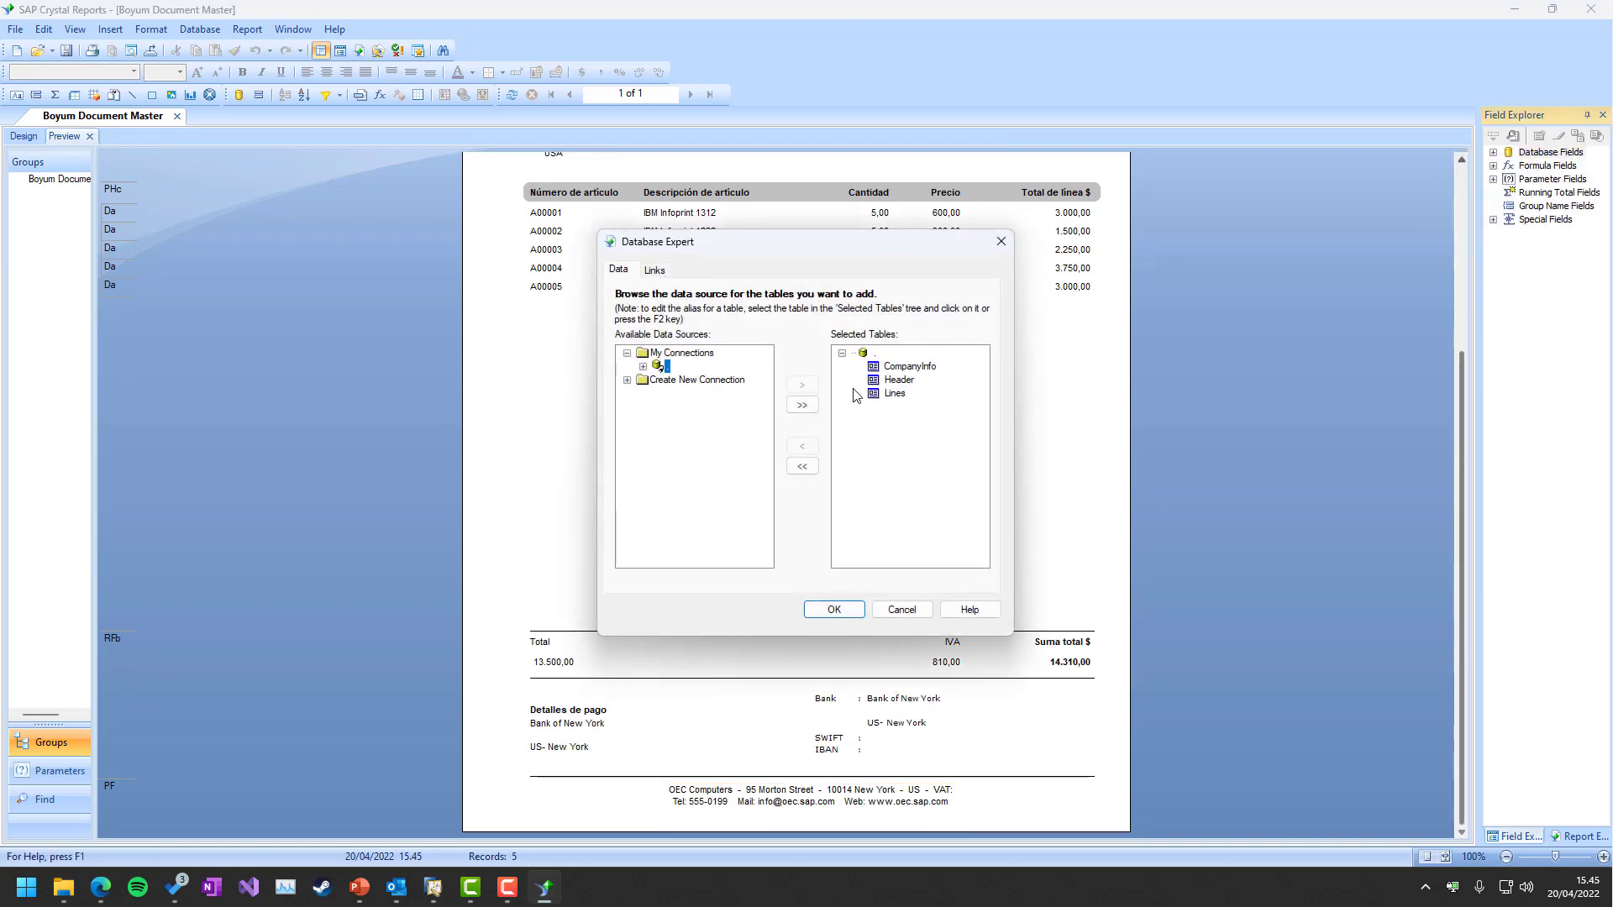
click(898, 380)
right_click(898, 380)
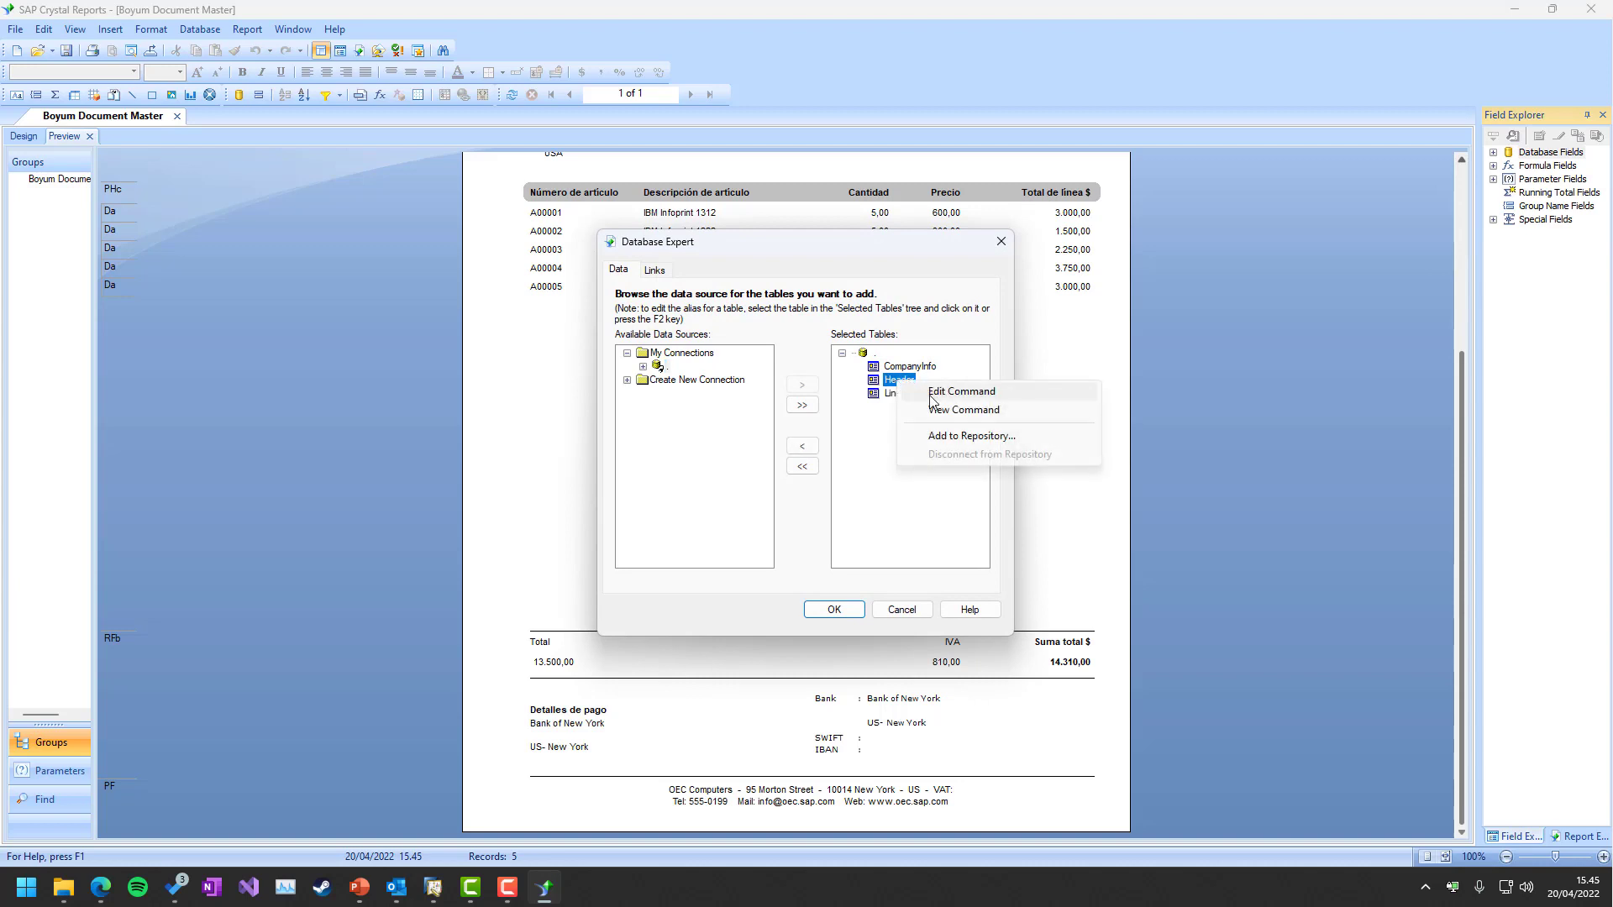
click(924, 392)
- Scroll through the whole Header SQL query, then close it back to the tables list
click(724, 451)
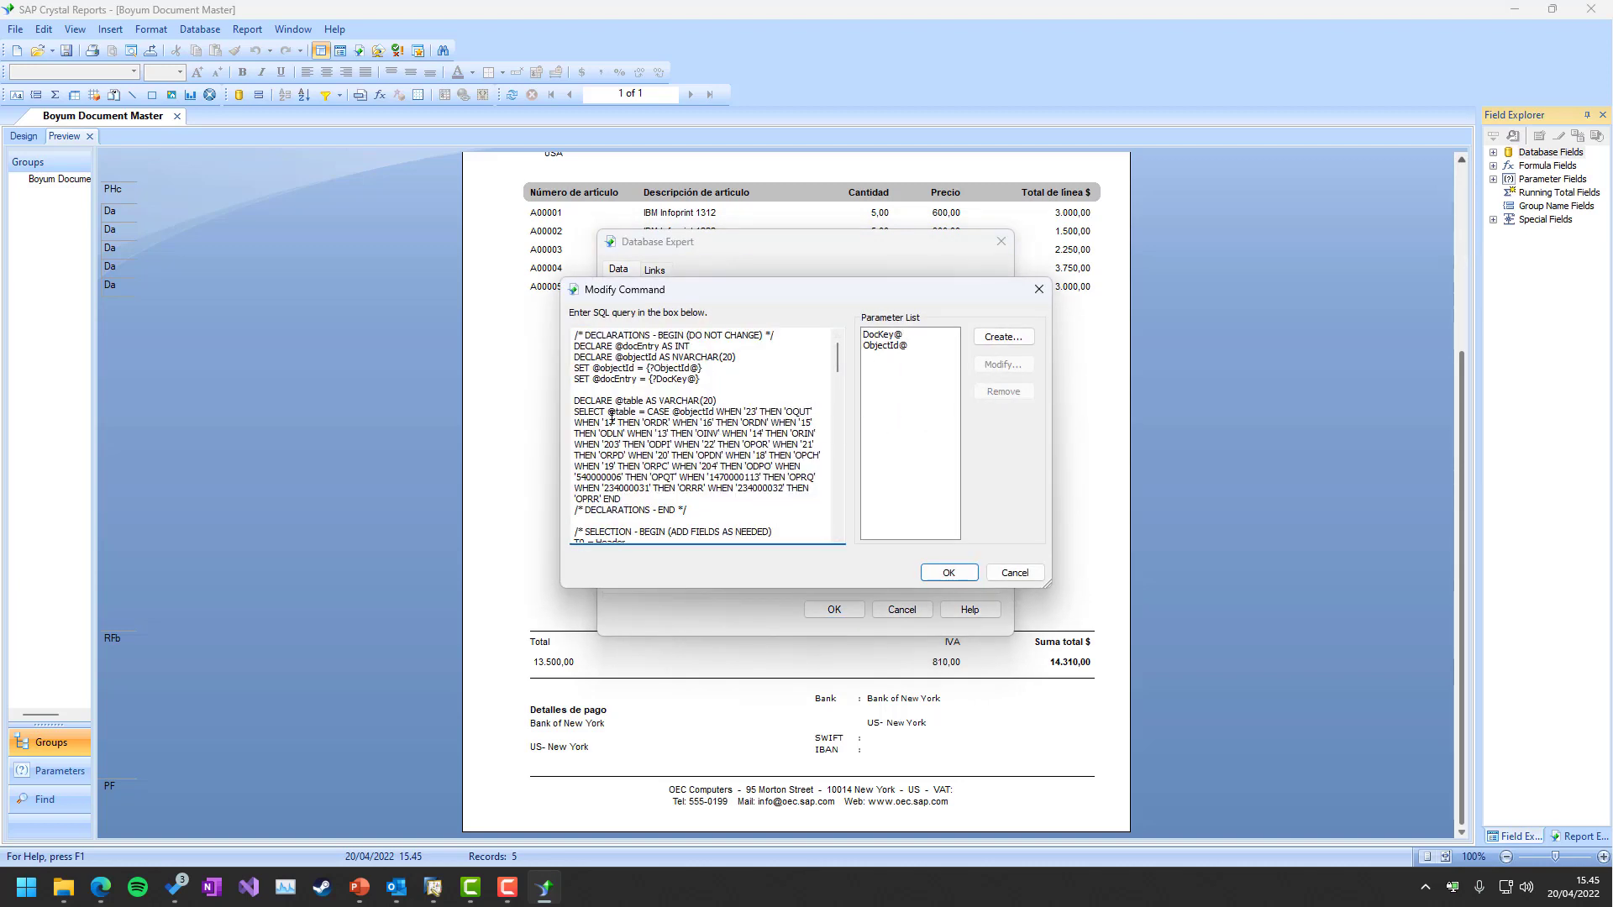
scroll(740, 424, down, 10)
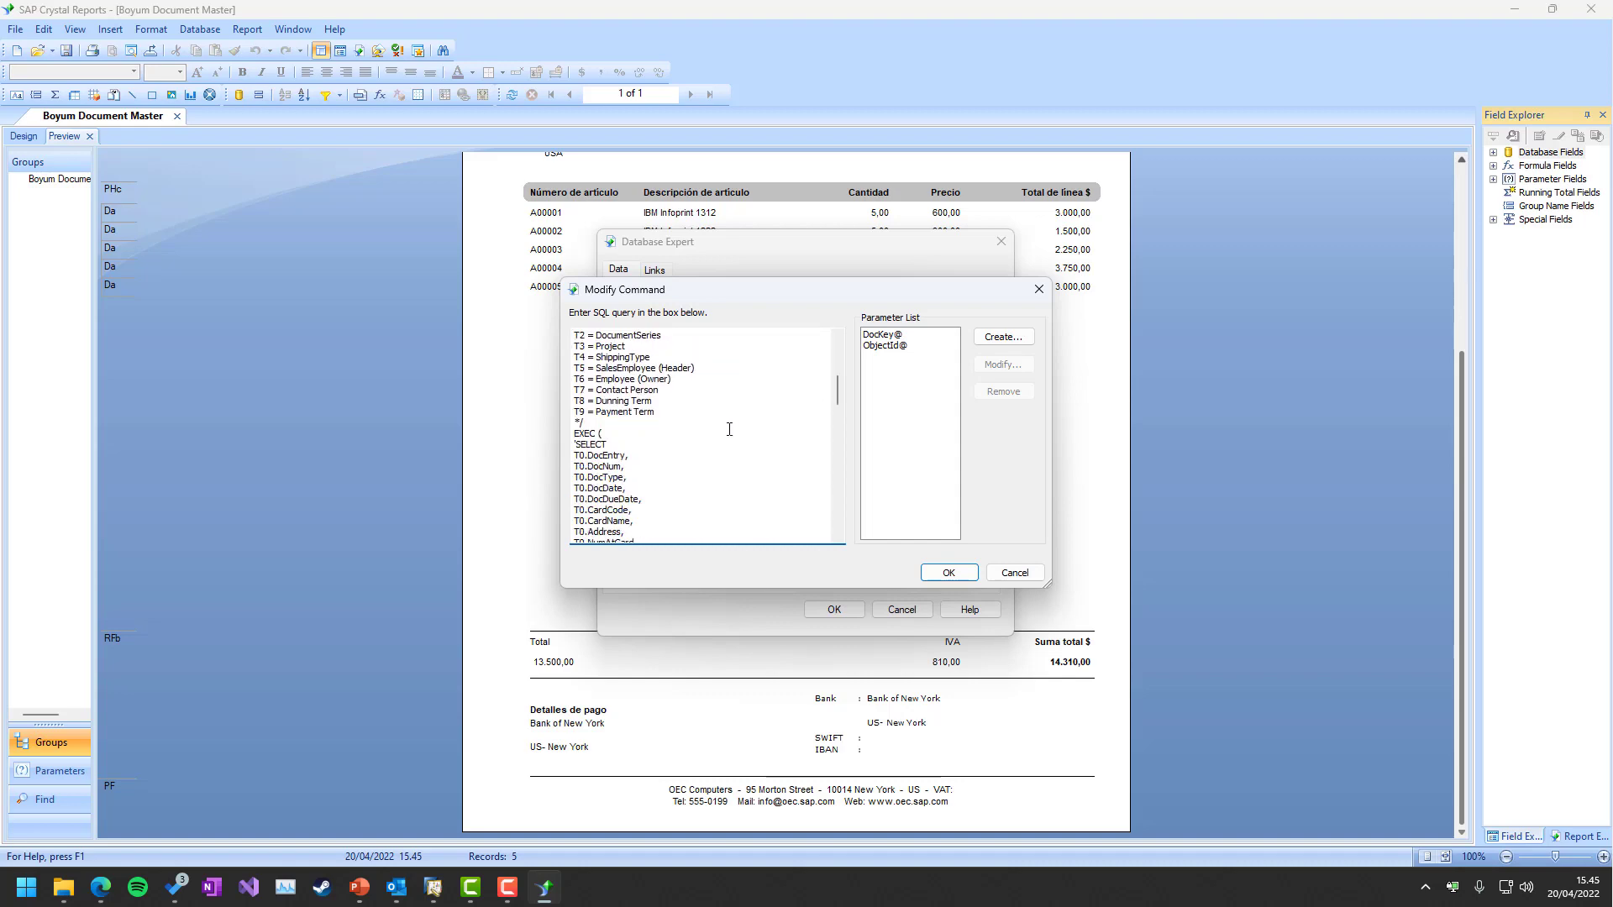
scroll(727, 427, up, 10)
scroll(702, 416, down, 3)
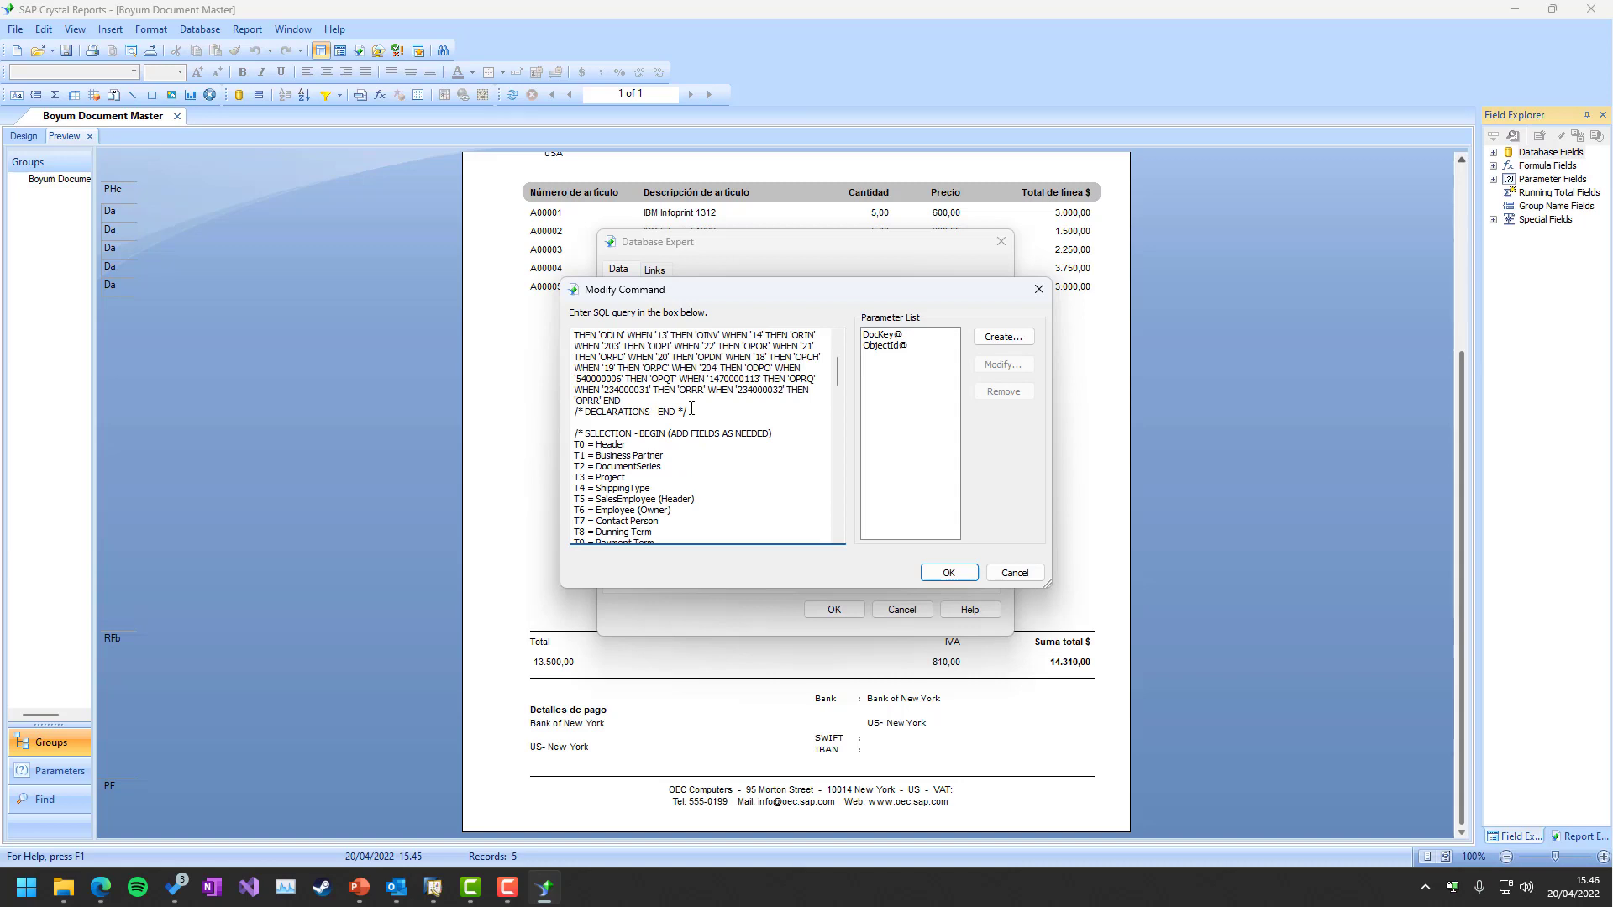
scroll(702, 378, down, 4)
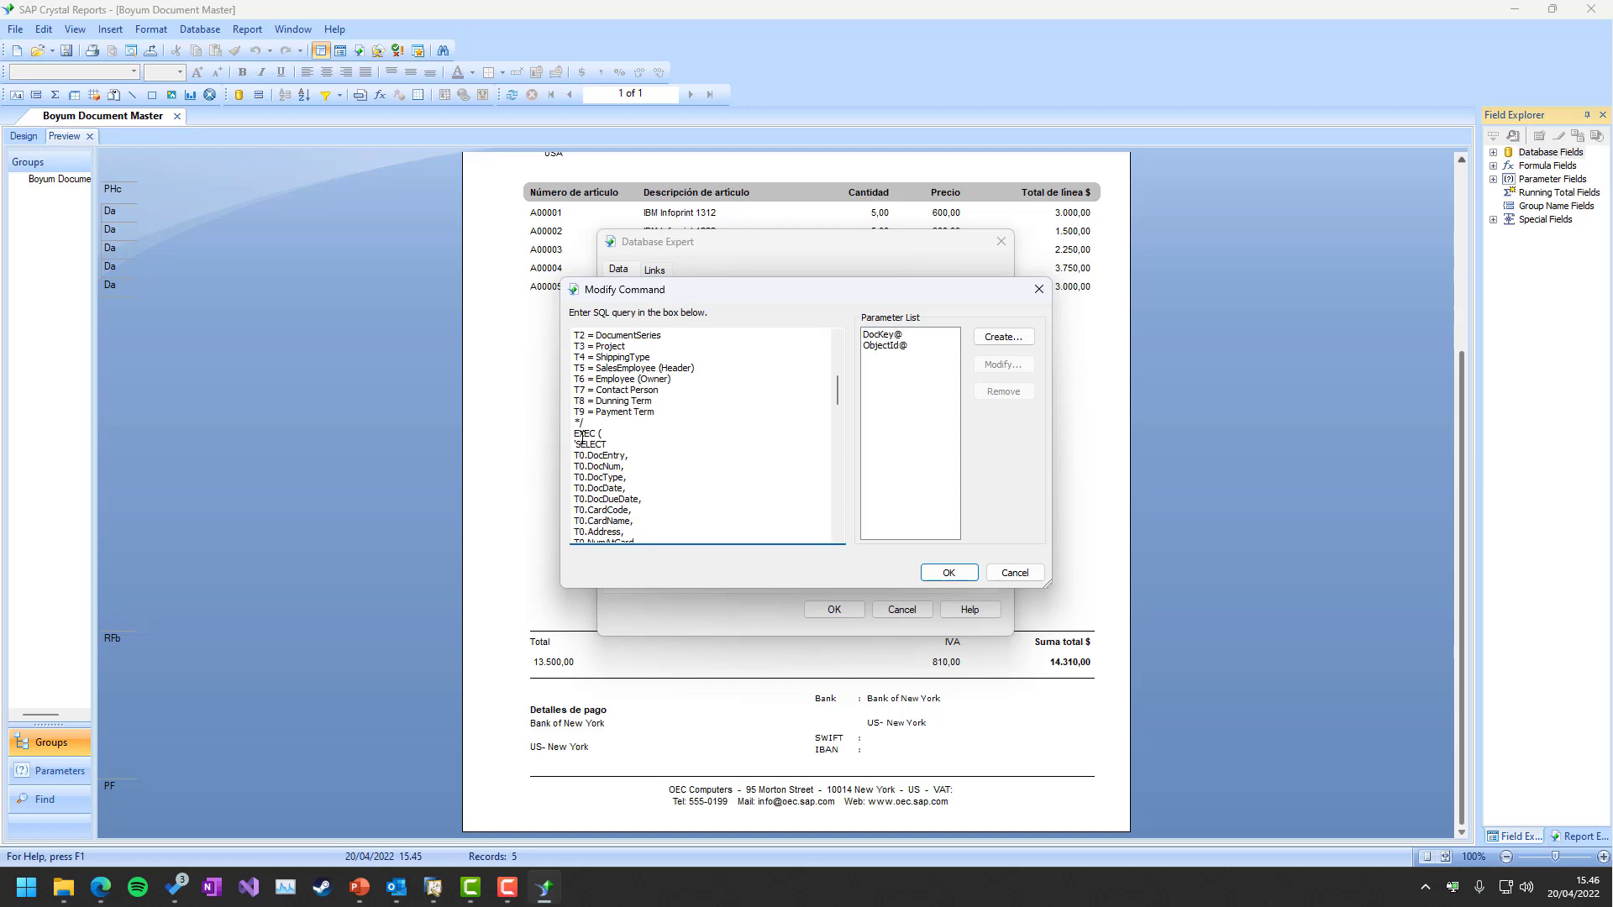
scroll(638, 446, down, 8)
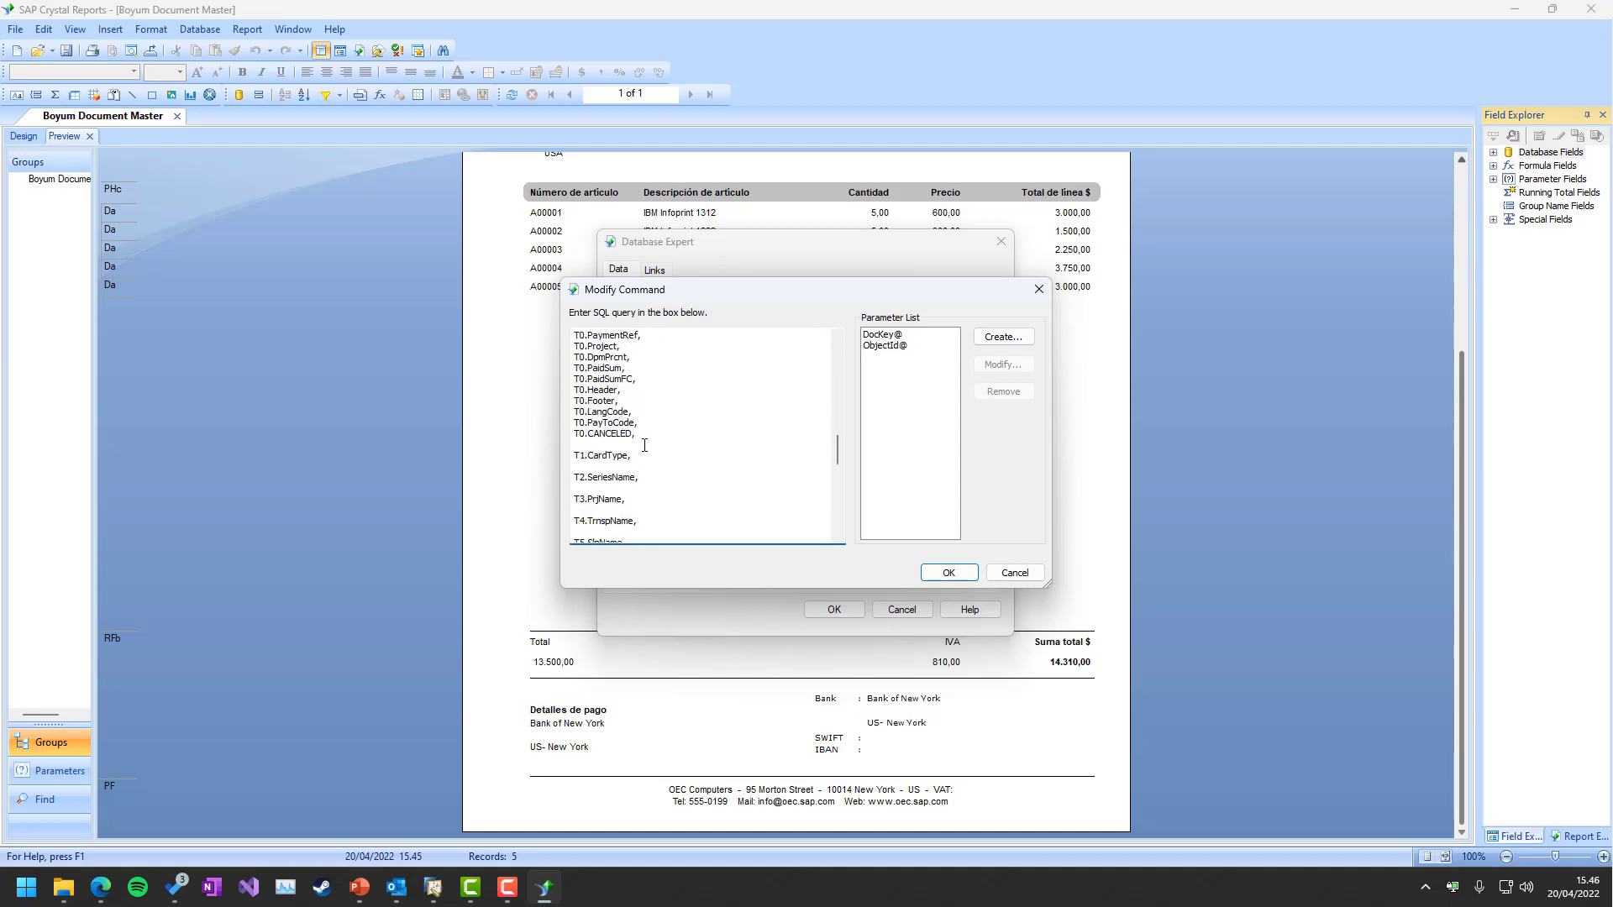
scroll(645, 446, down, 8)
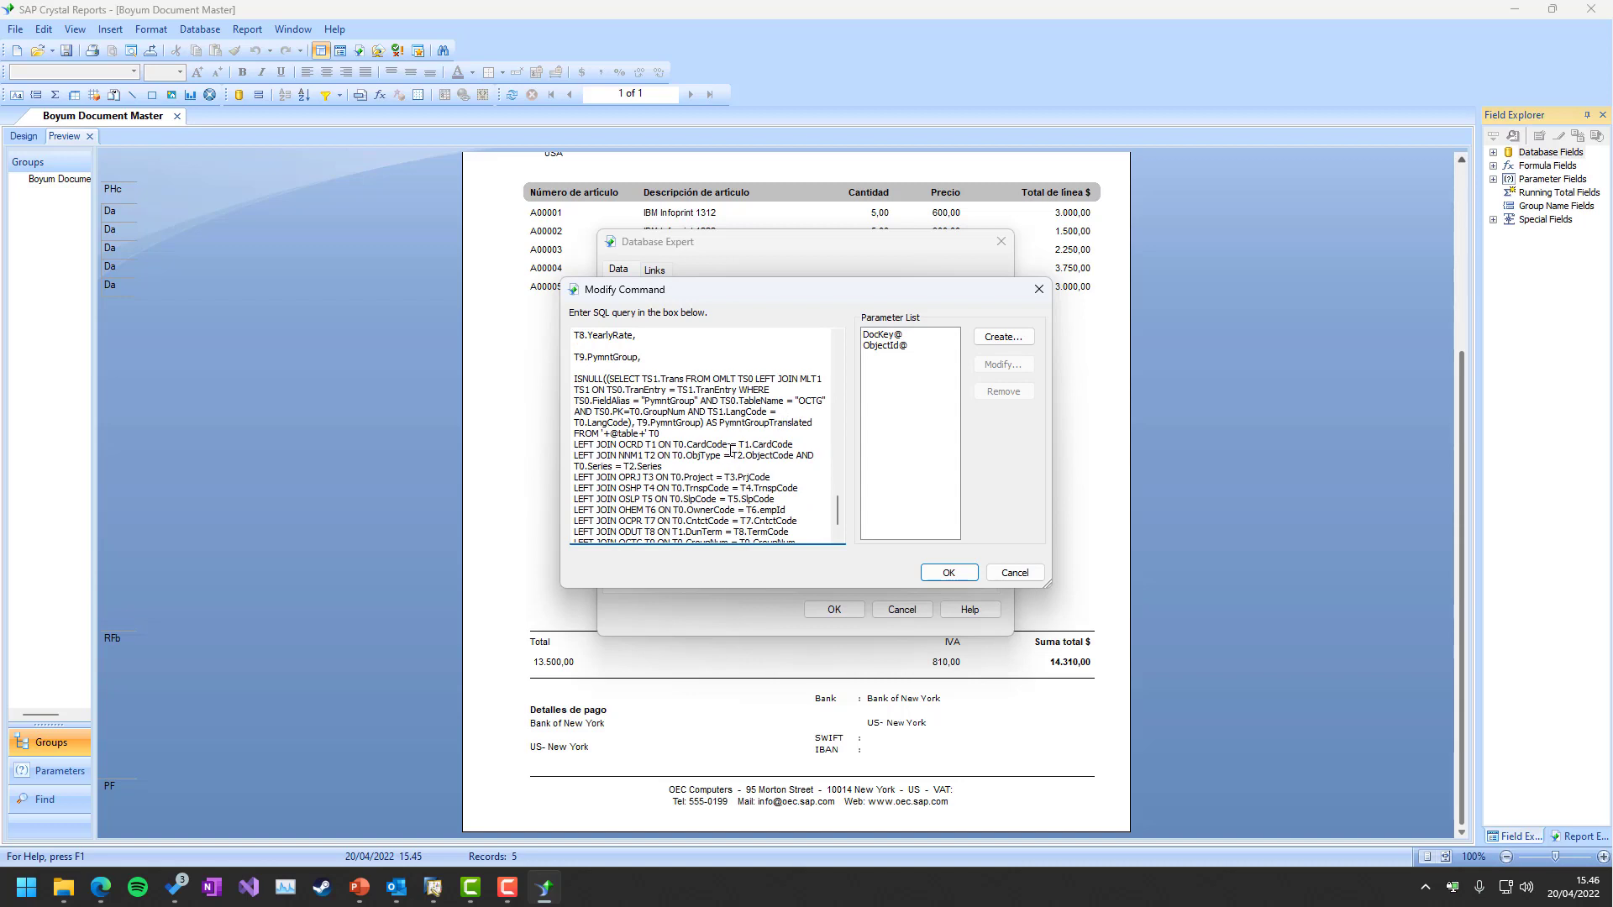
scroll(737, 499, down, 1)
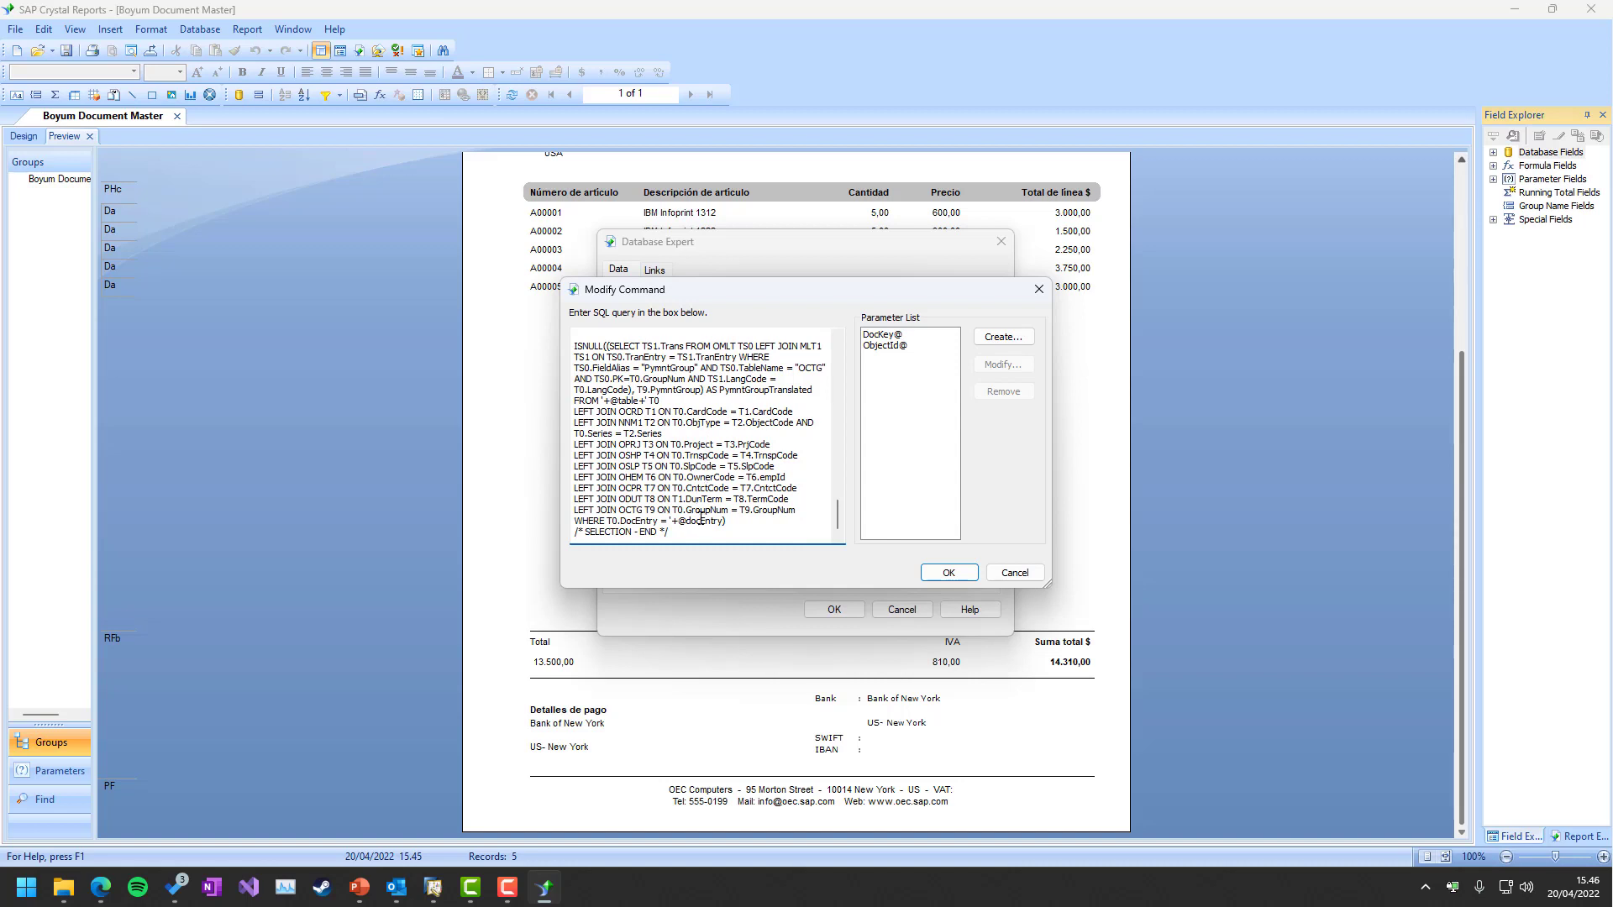
scroll(701, 520, up, 20)
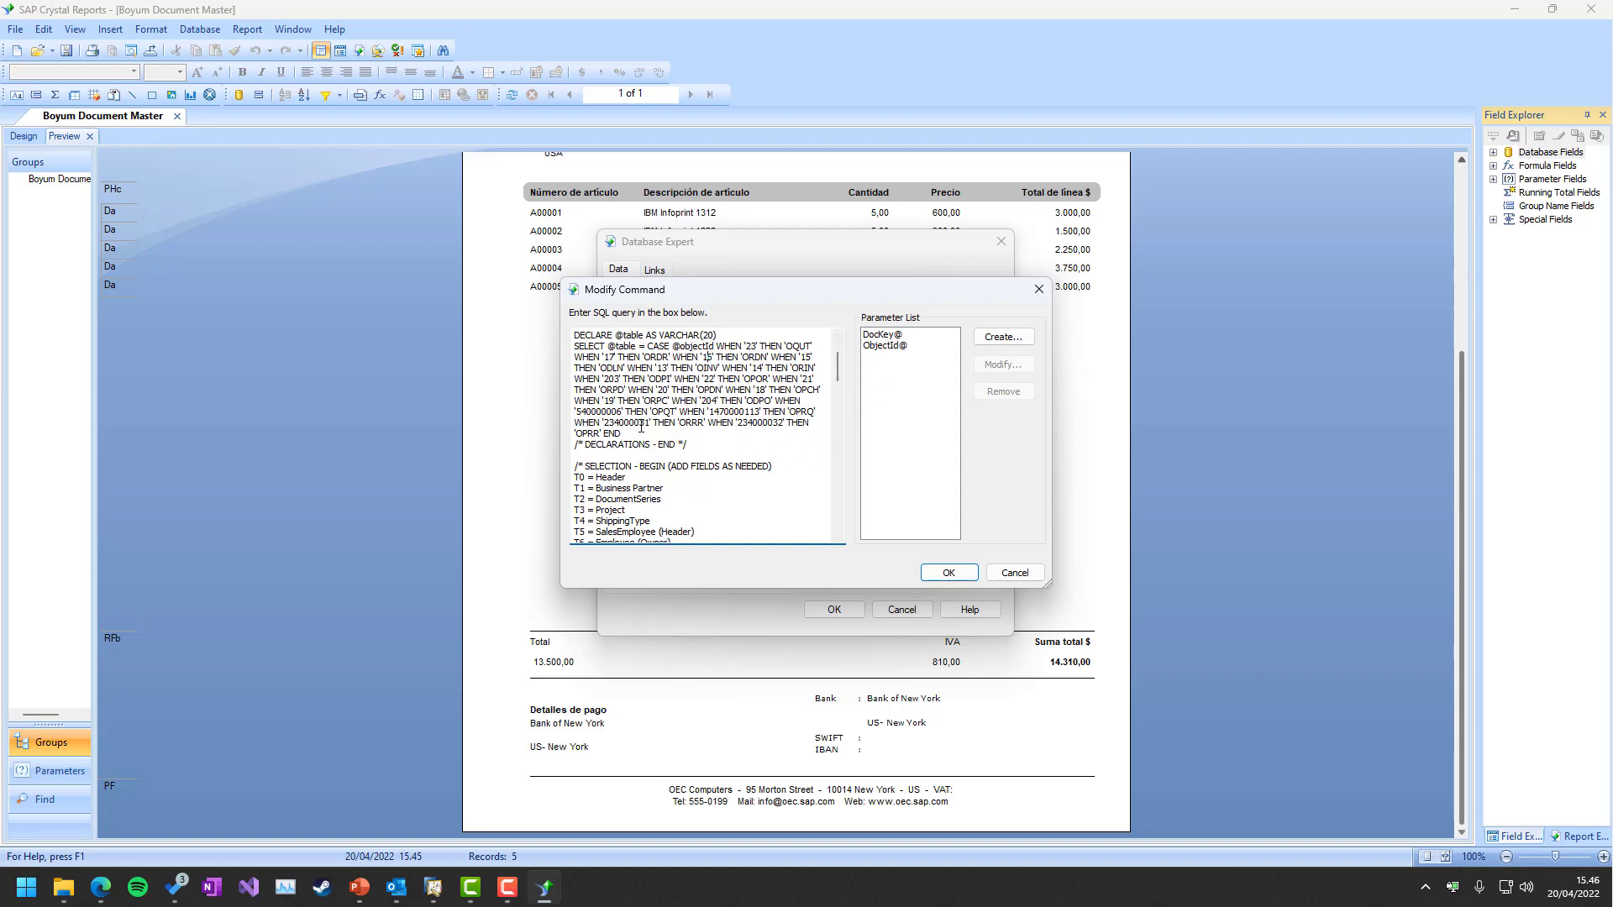
scroll(641, 427, up, 2)
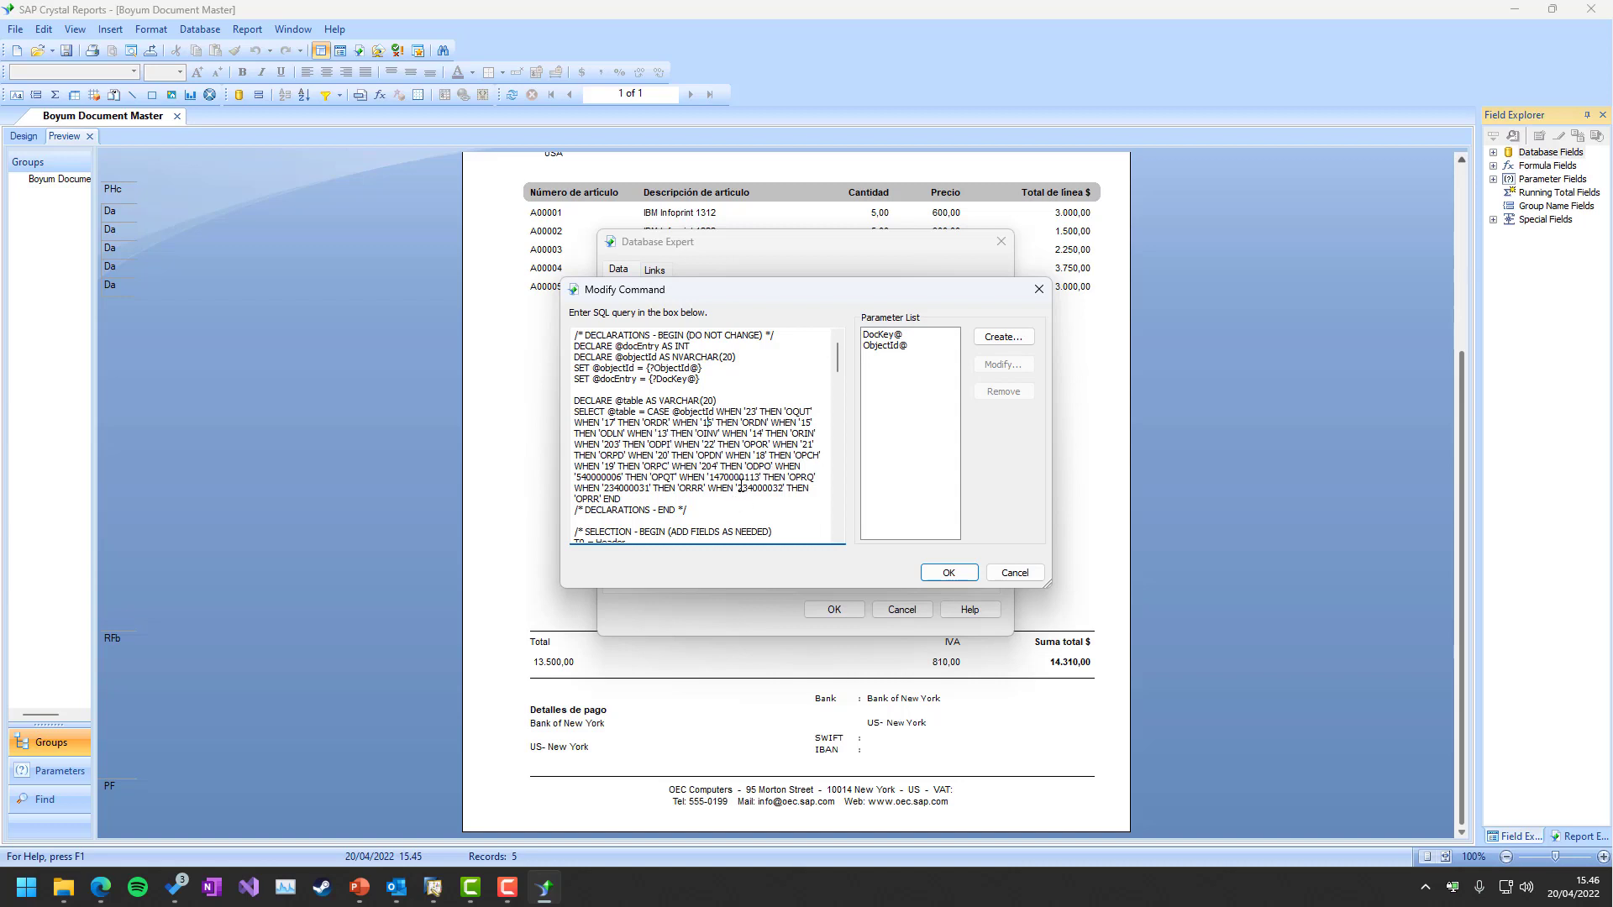
click(949, 572)
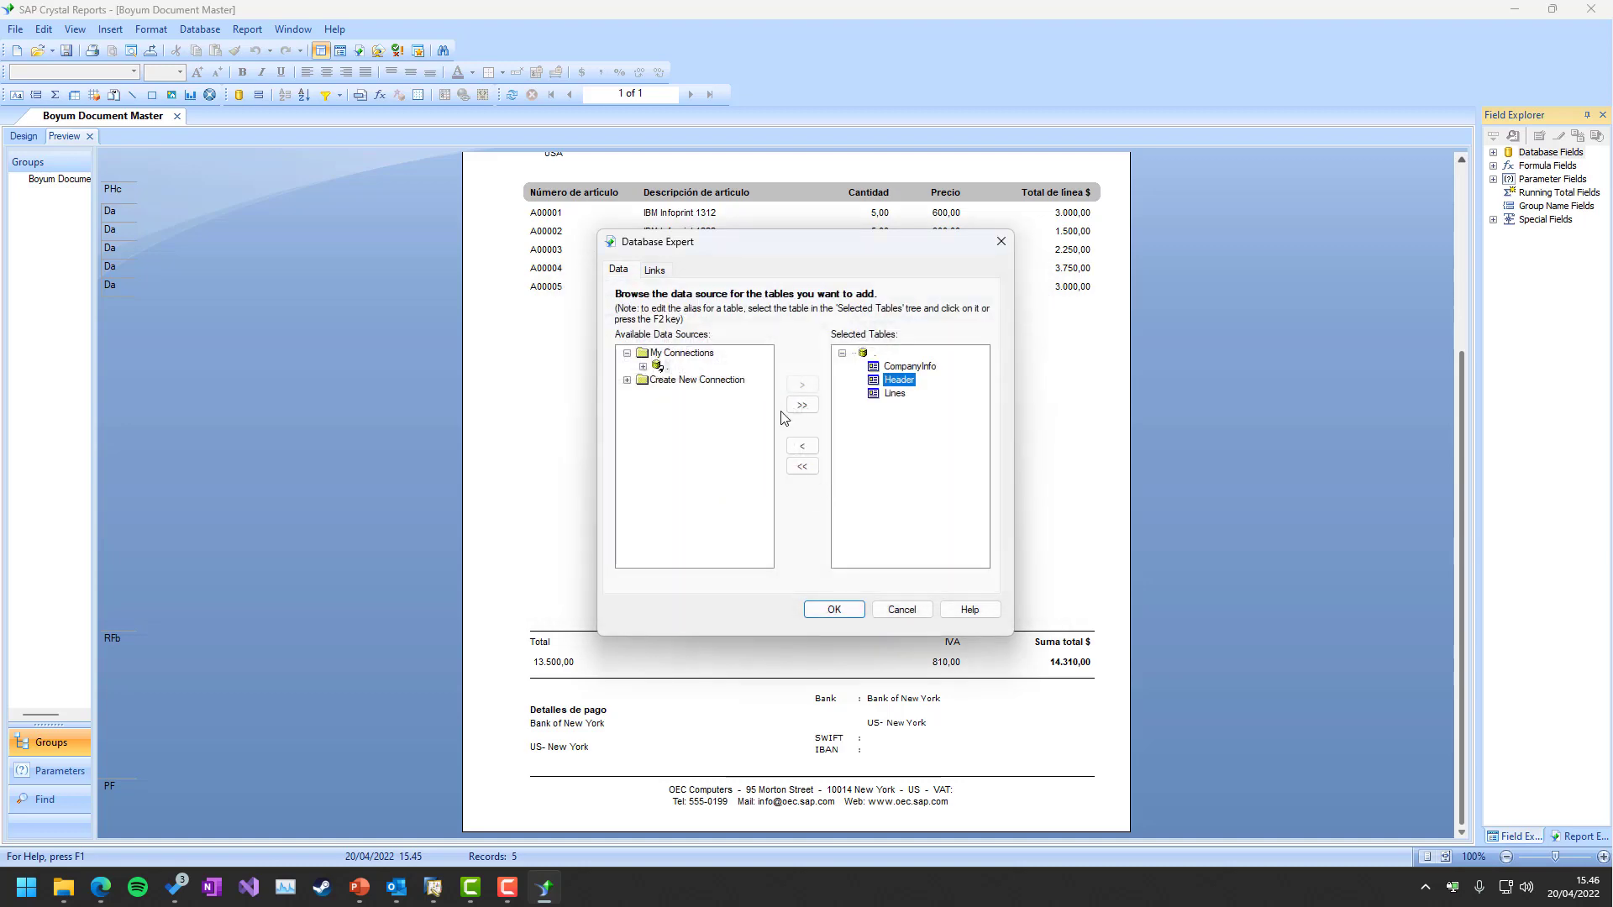
- Open the Lines table's SQL command, scroll through the query, and close it
right_click(893, 394)
click(922, 406)
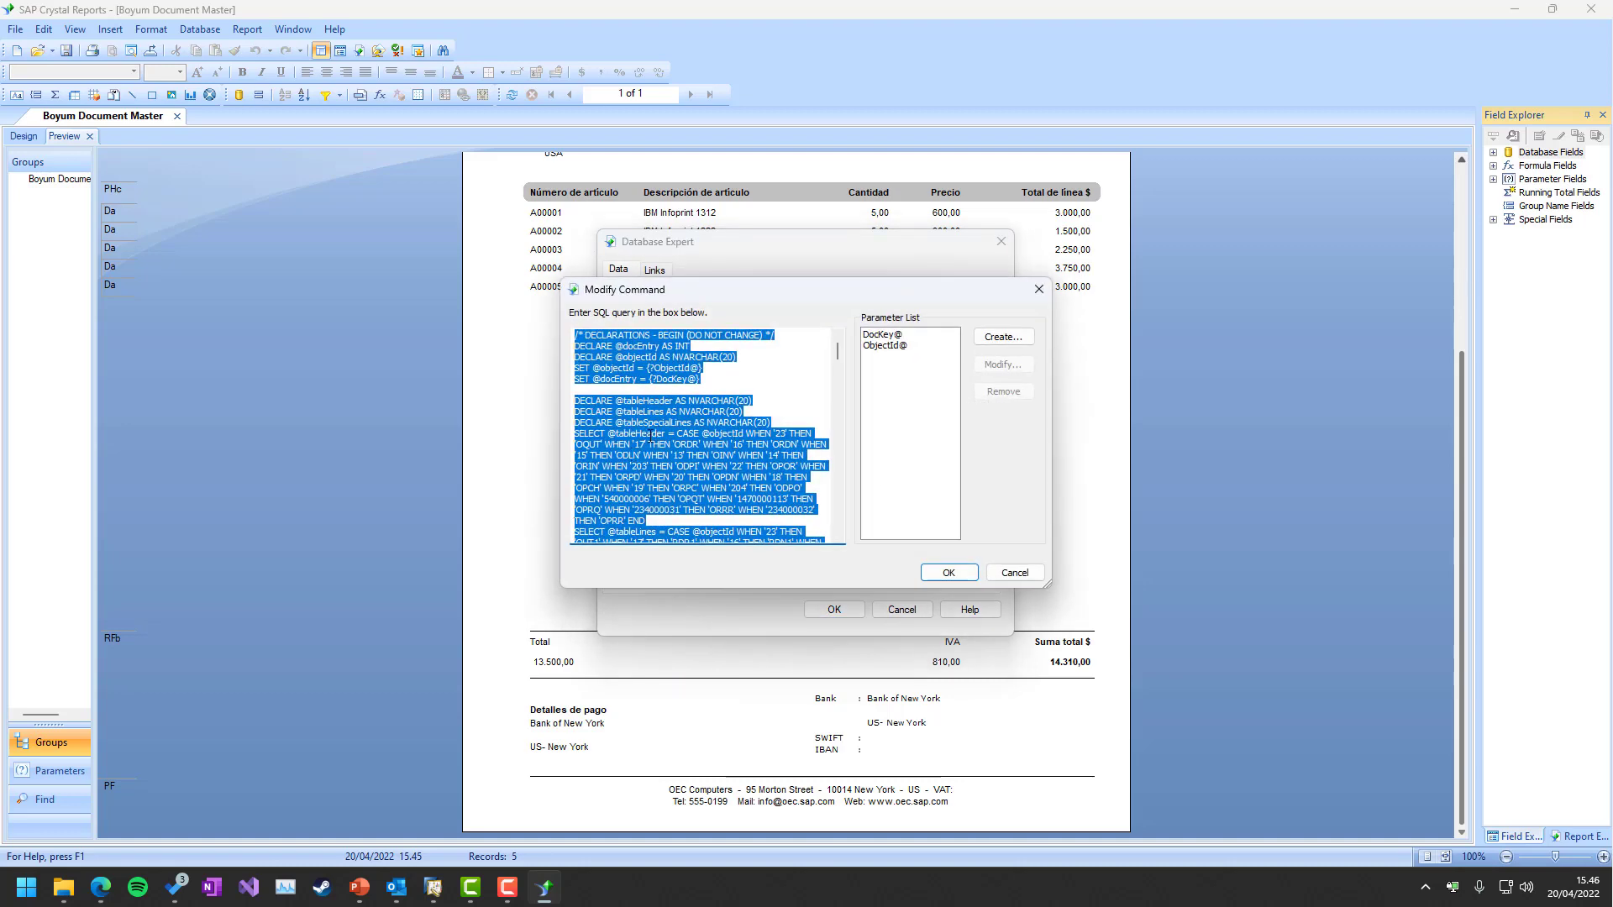
scroll(651, 434, down, 10)
scroll(666, 434, up, 3)
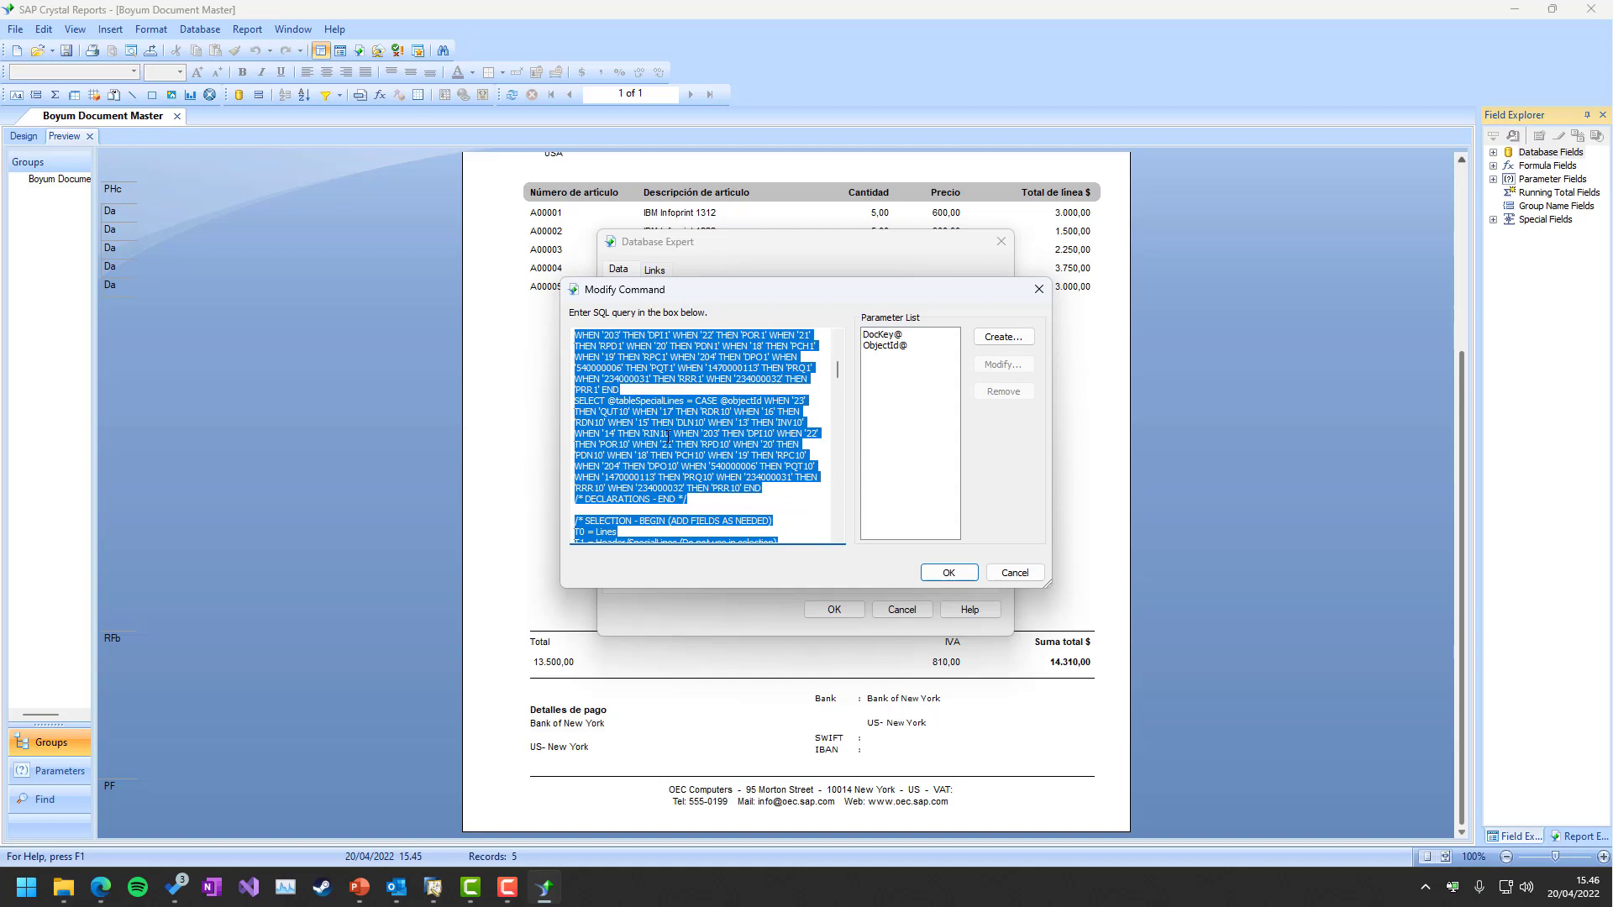
scroll(667, 433, up, 1)
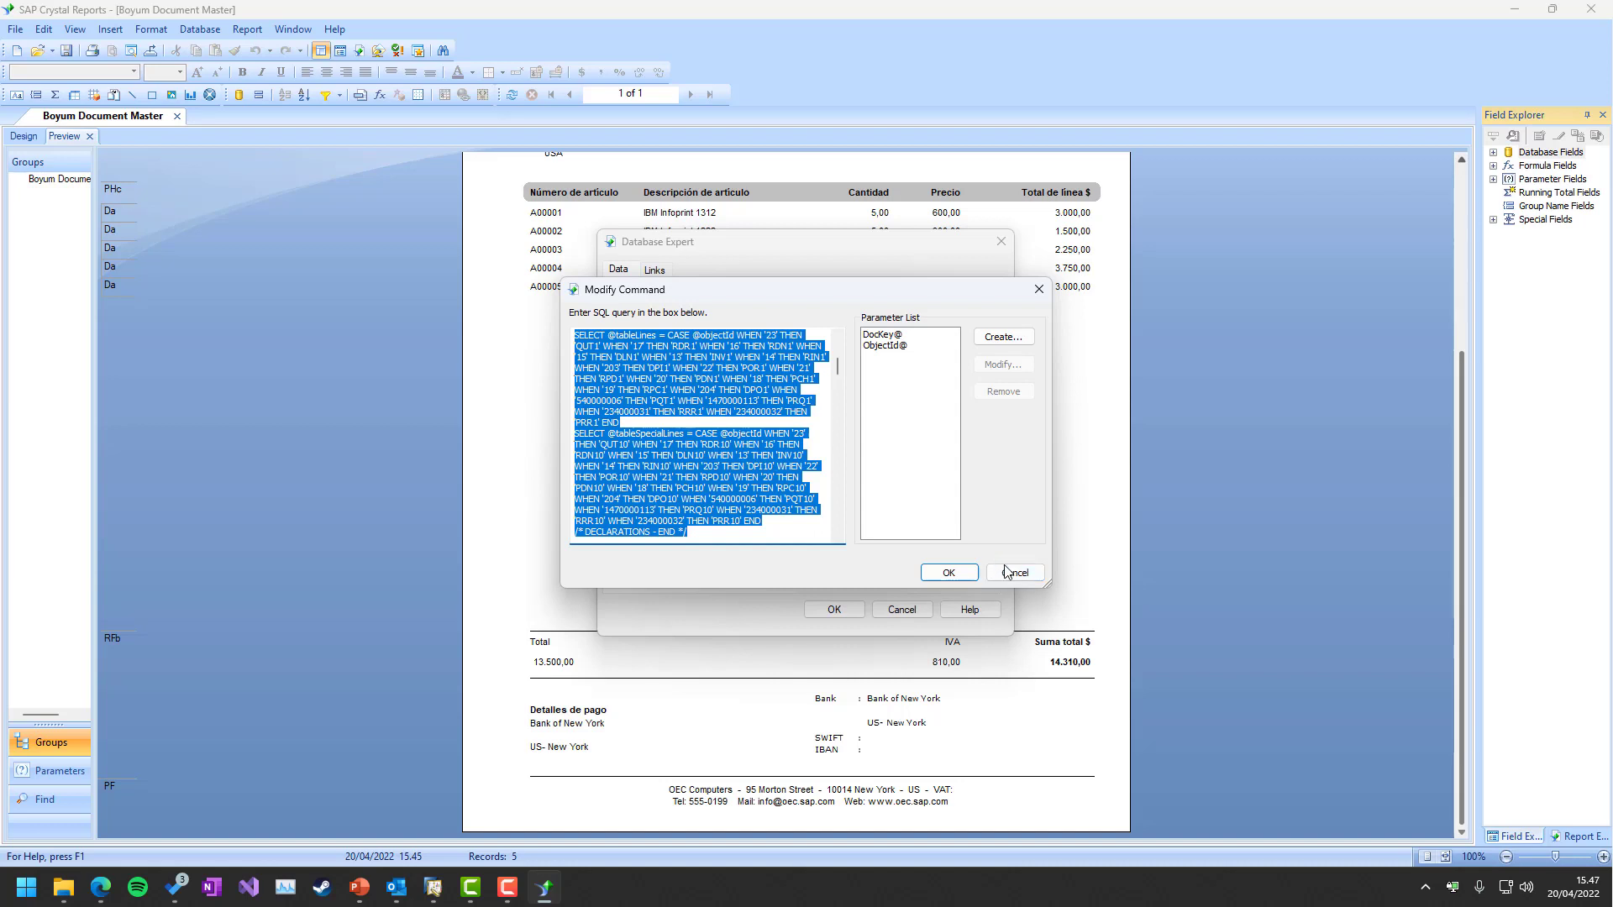
click(948, 570)
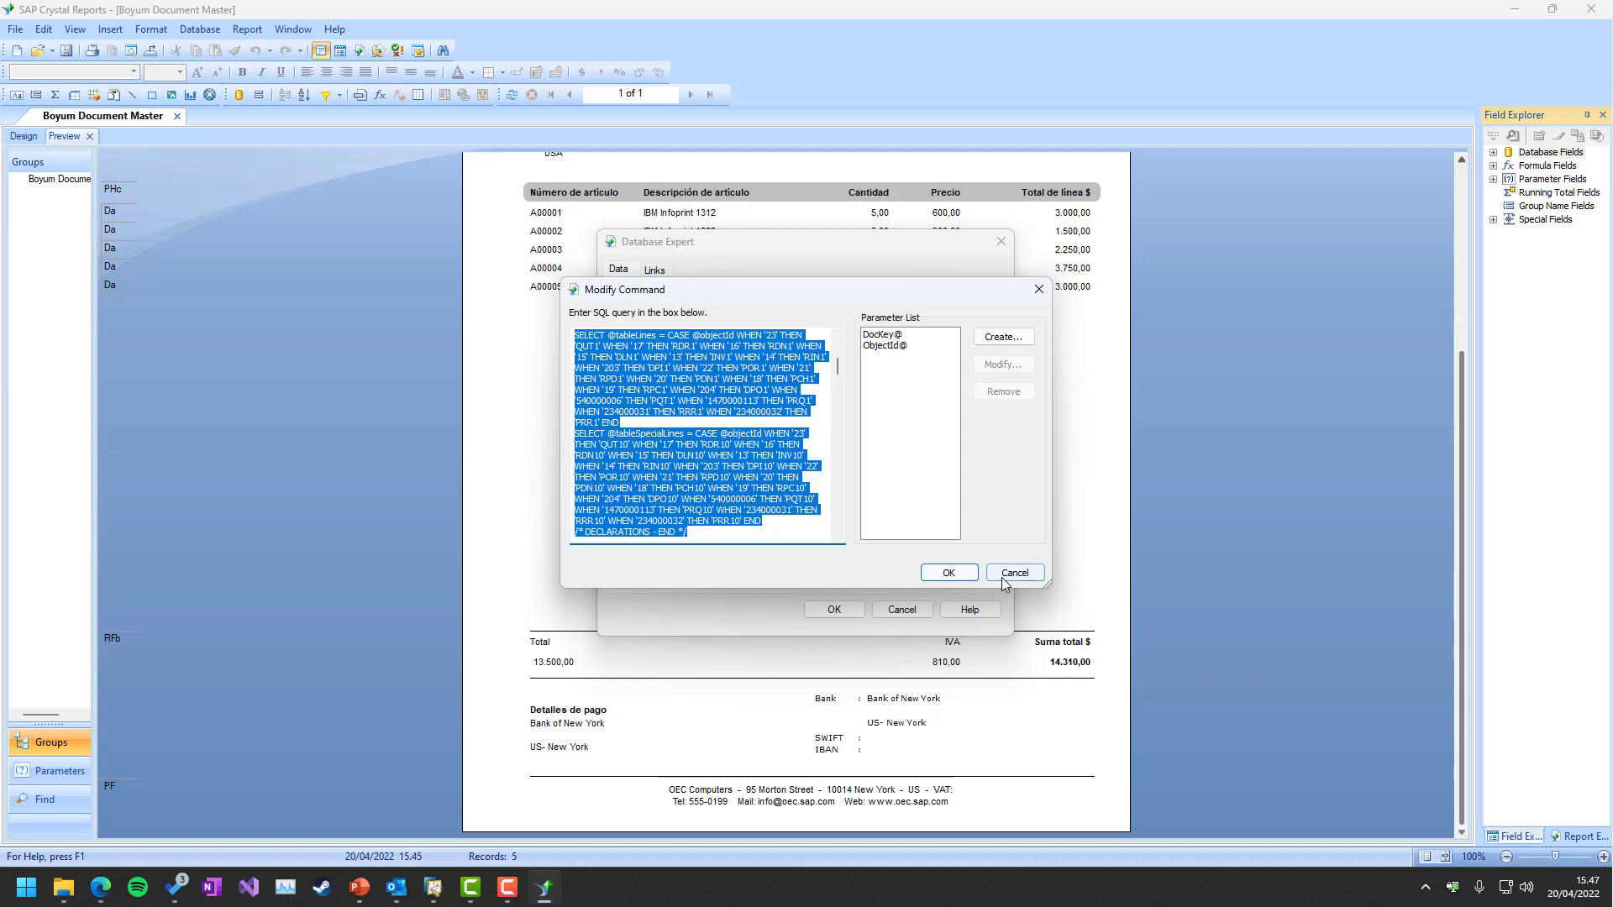
- Dismiss the database warning, expand parameter and formula fields, widen Field Explorer, and switch to Design
click(897, 611)
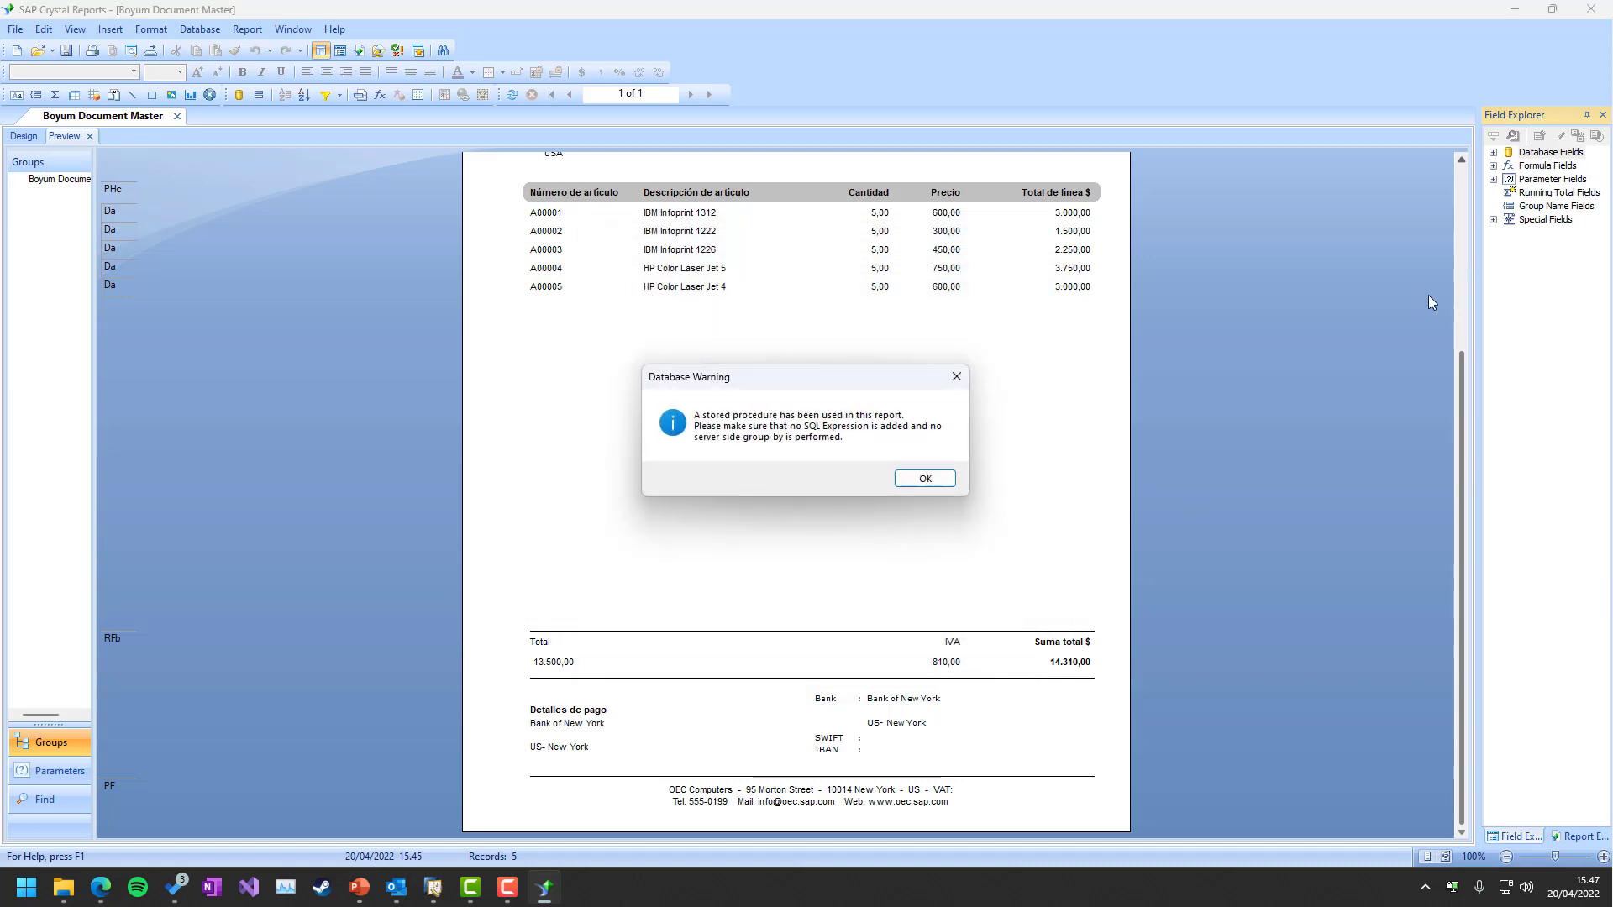
click(932, 483)
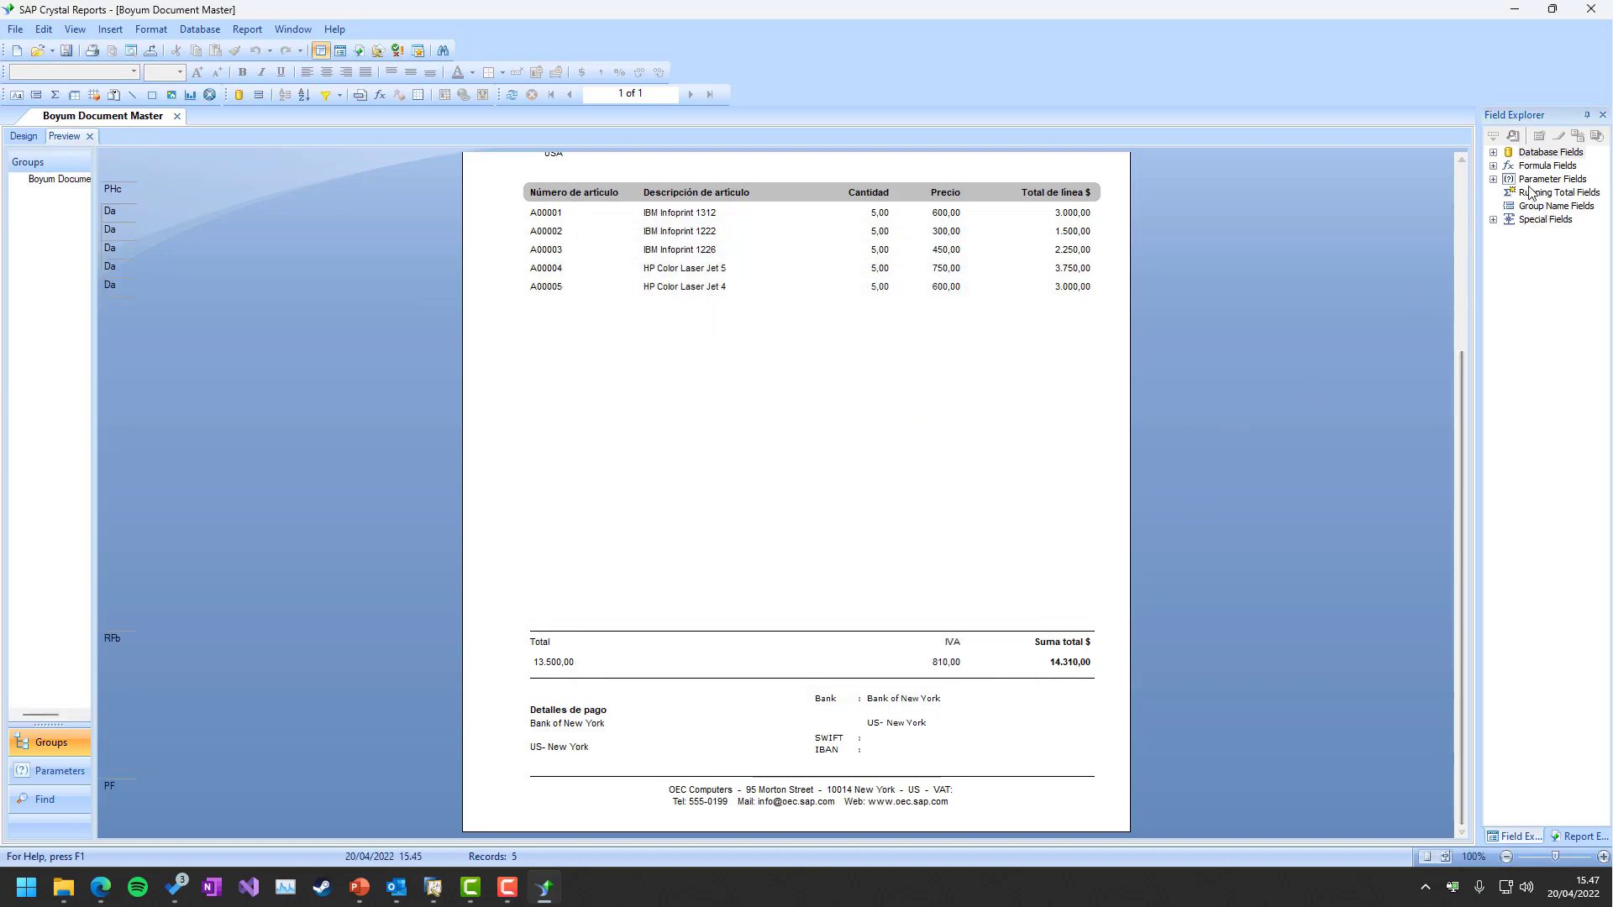
double_click(1555, 179)
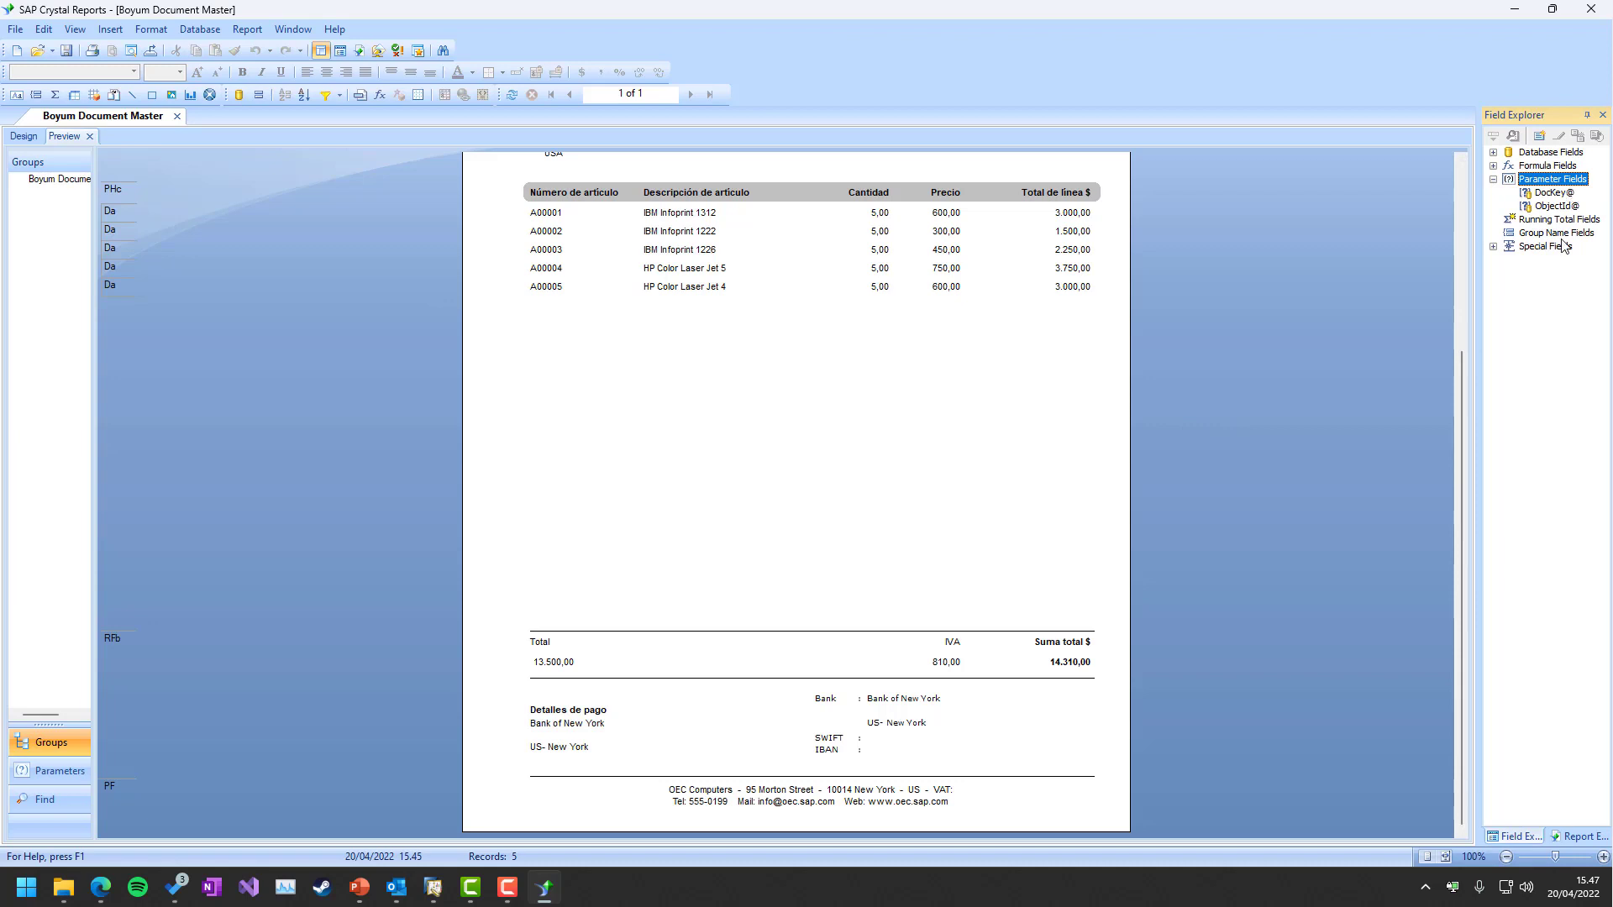
click(1494, 165)
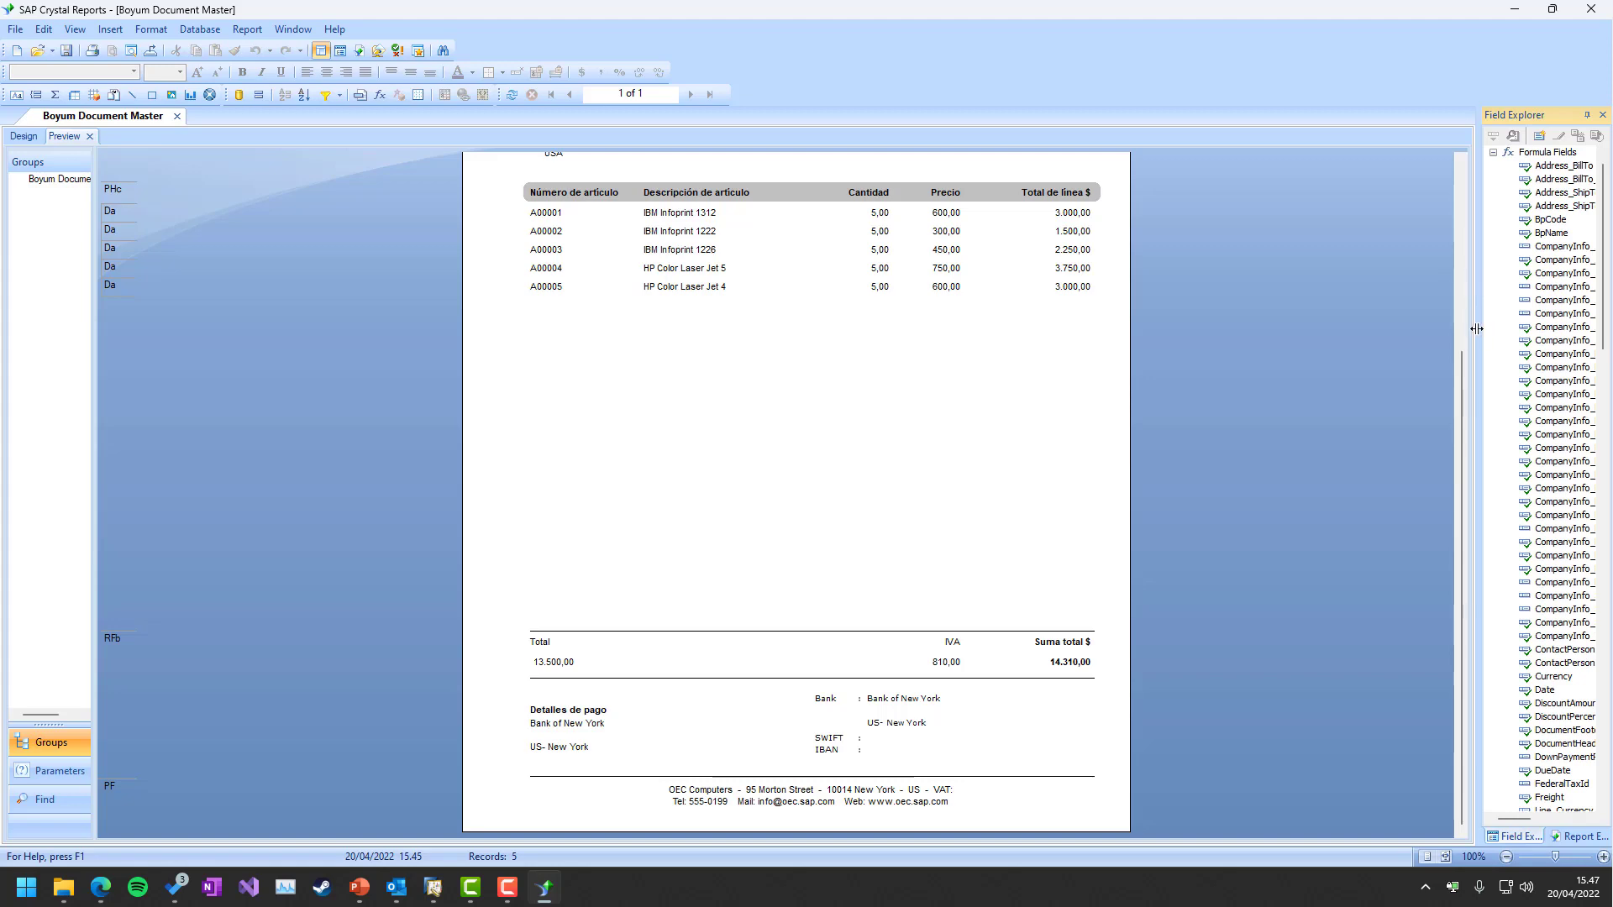
drag(1476, 328, 1363, 353)
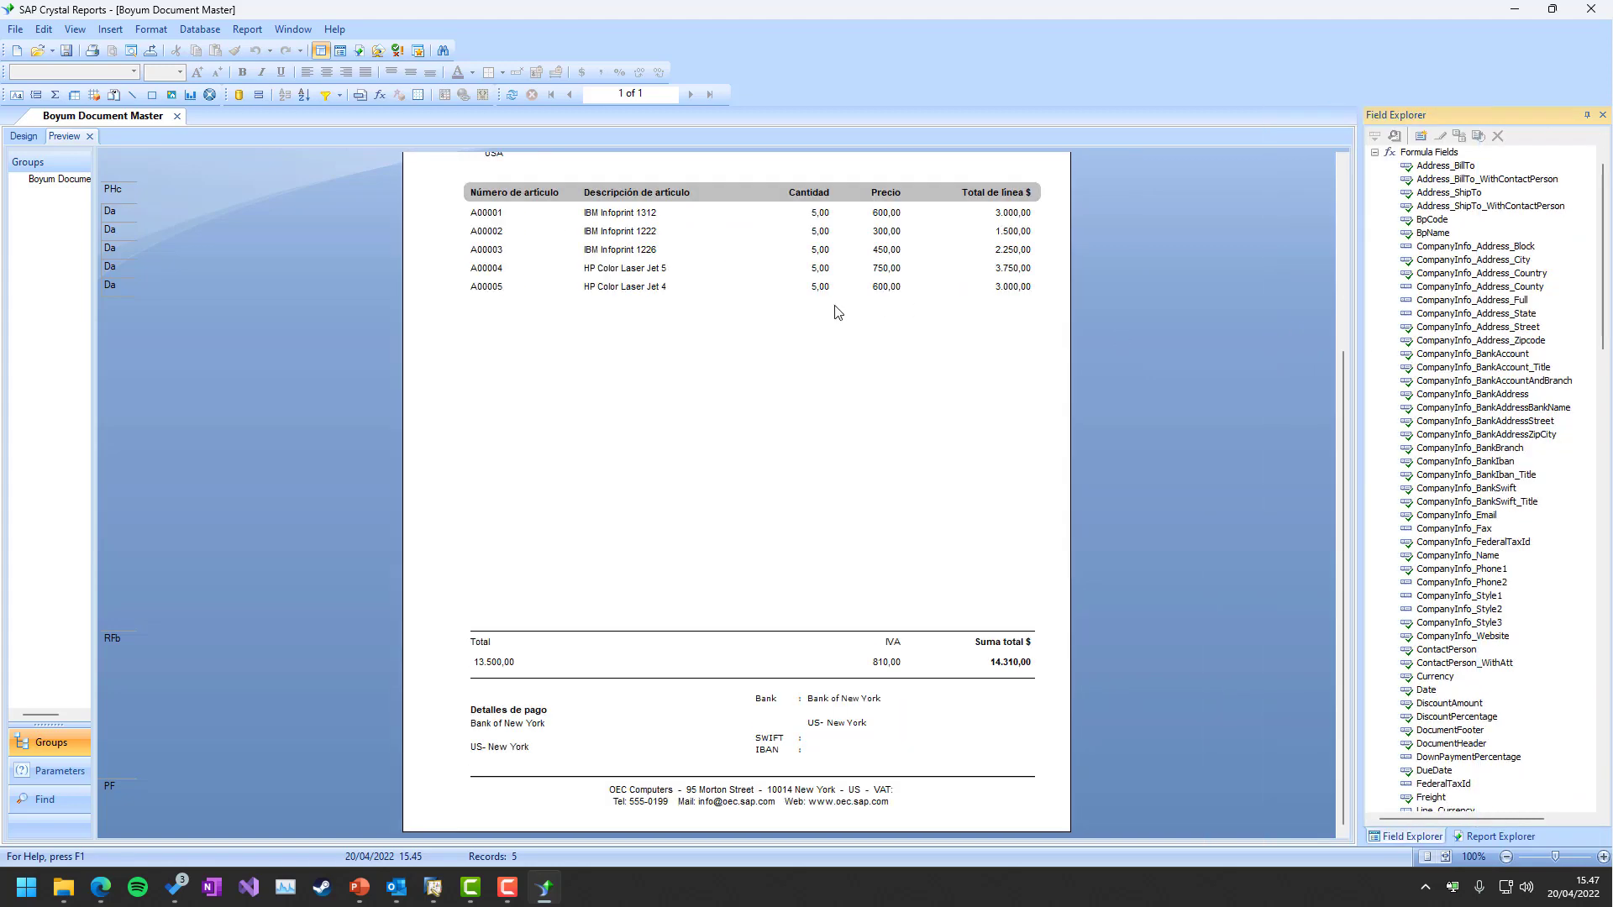
scroll(484, 254, up, 3)
click(24, 136)
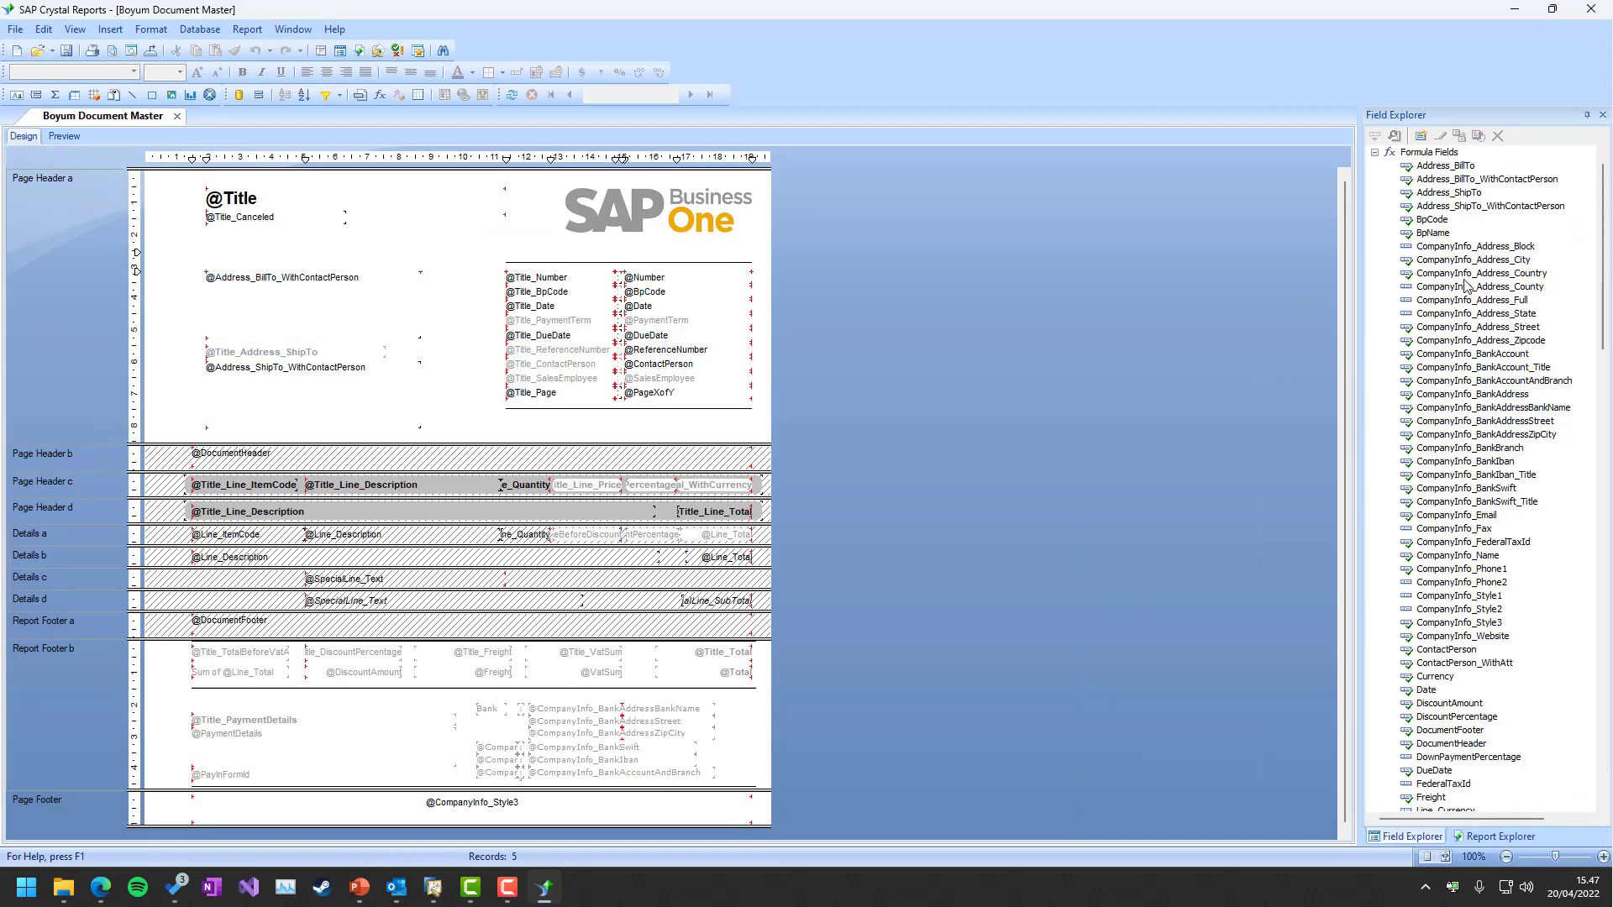
click(1460, 247)
double_click(1462, 249)
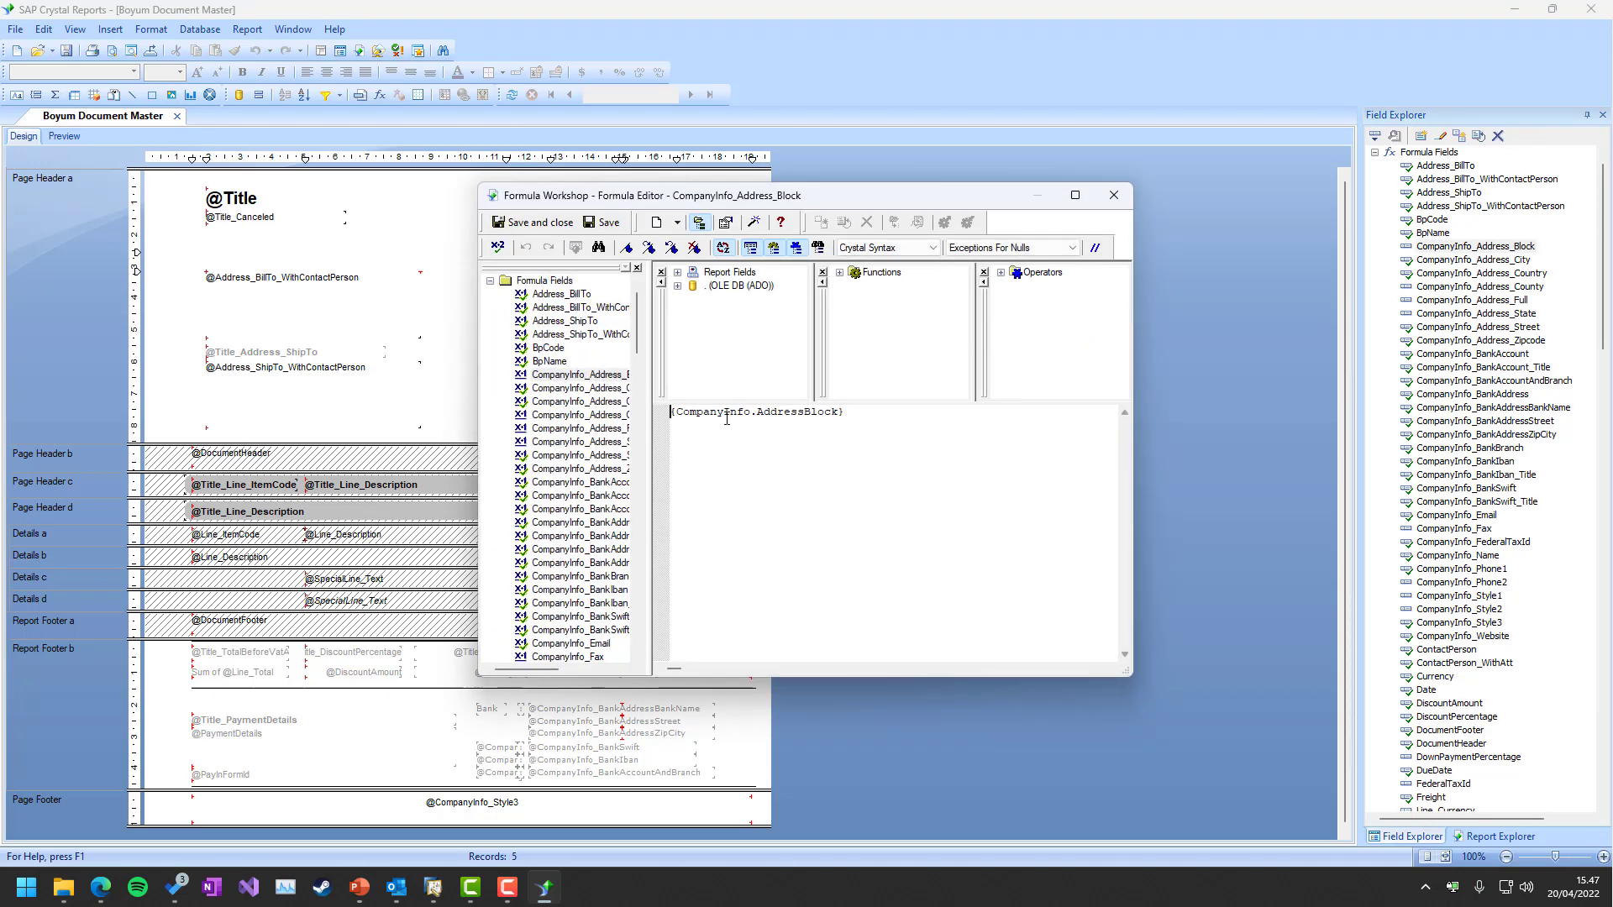
click(1114, 195)
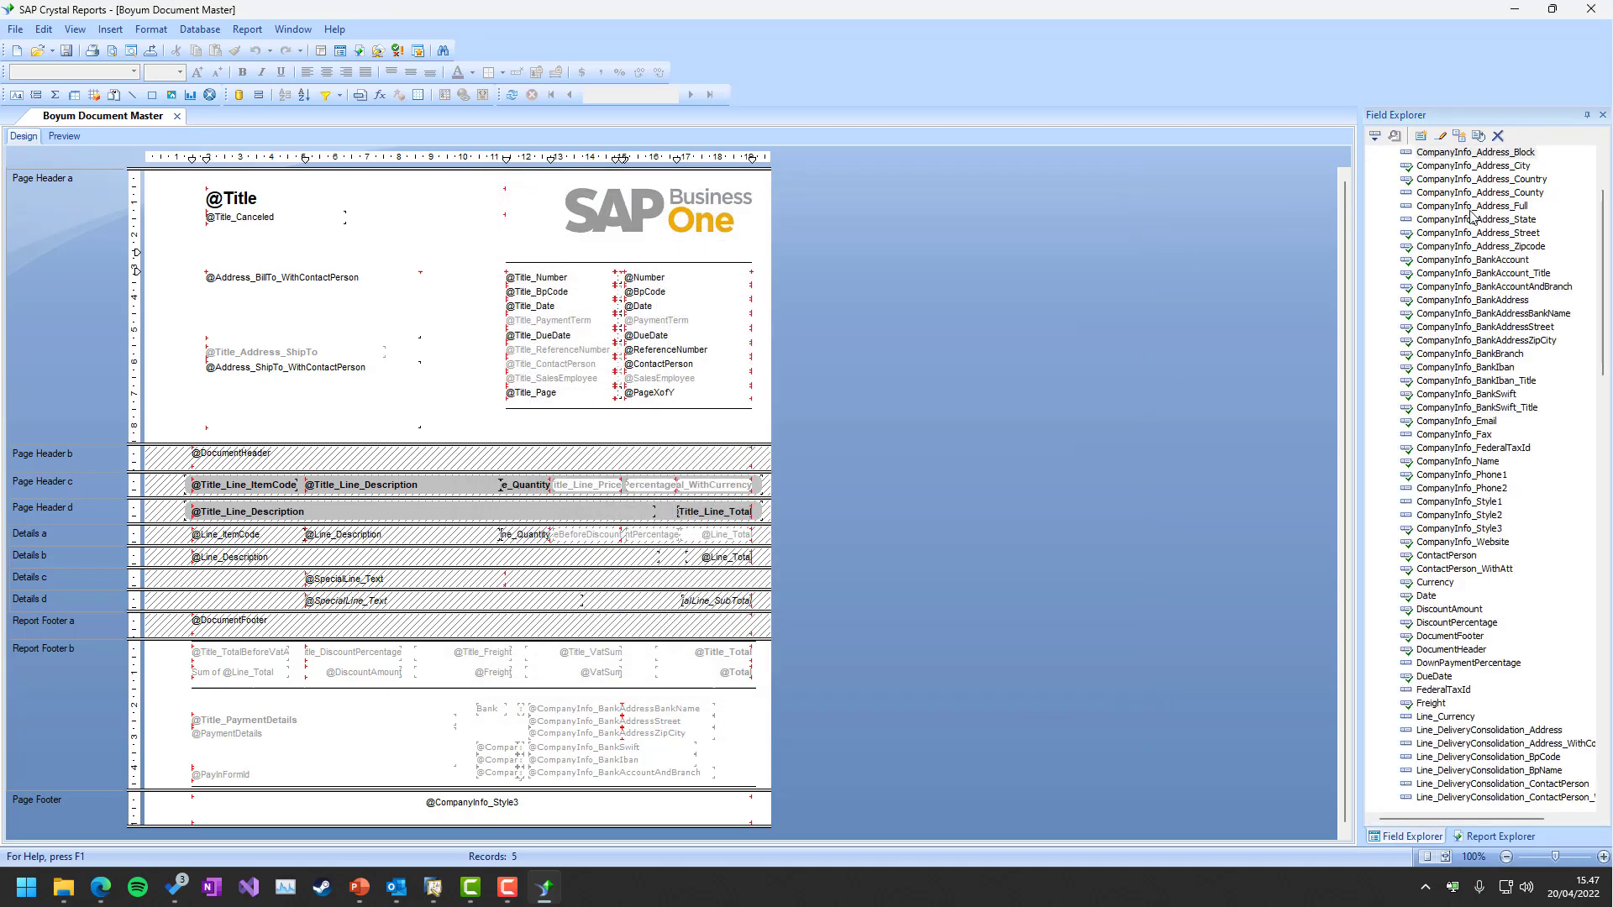
scroll(1466, 210, up, 3)
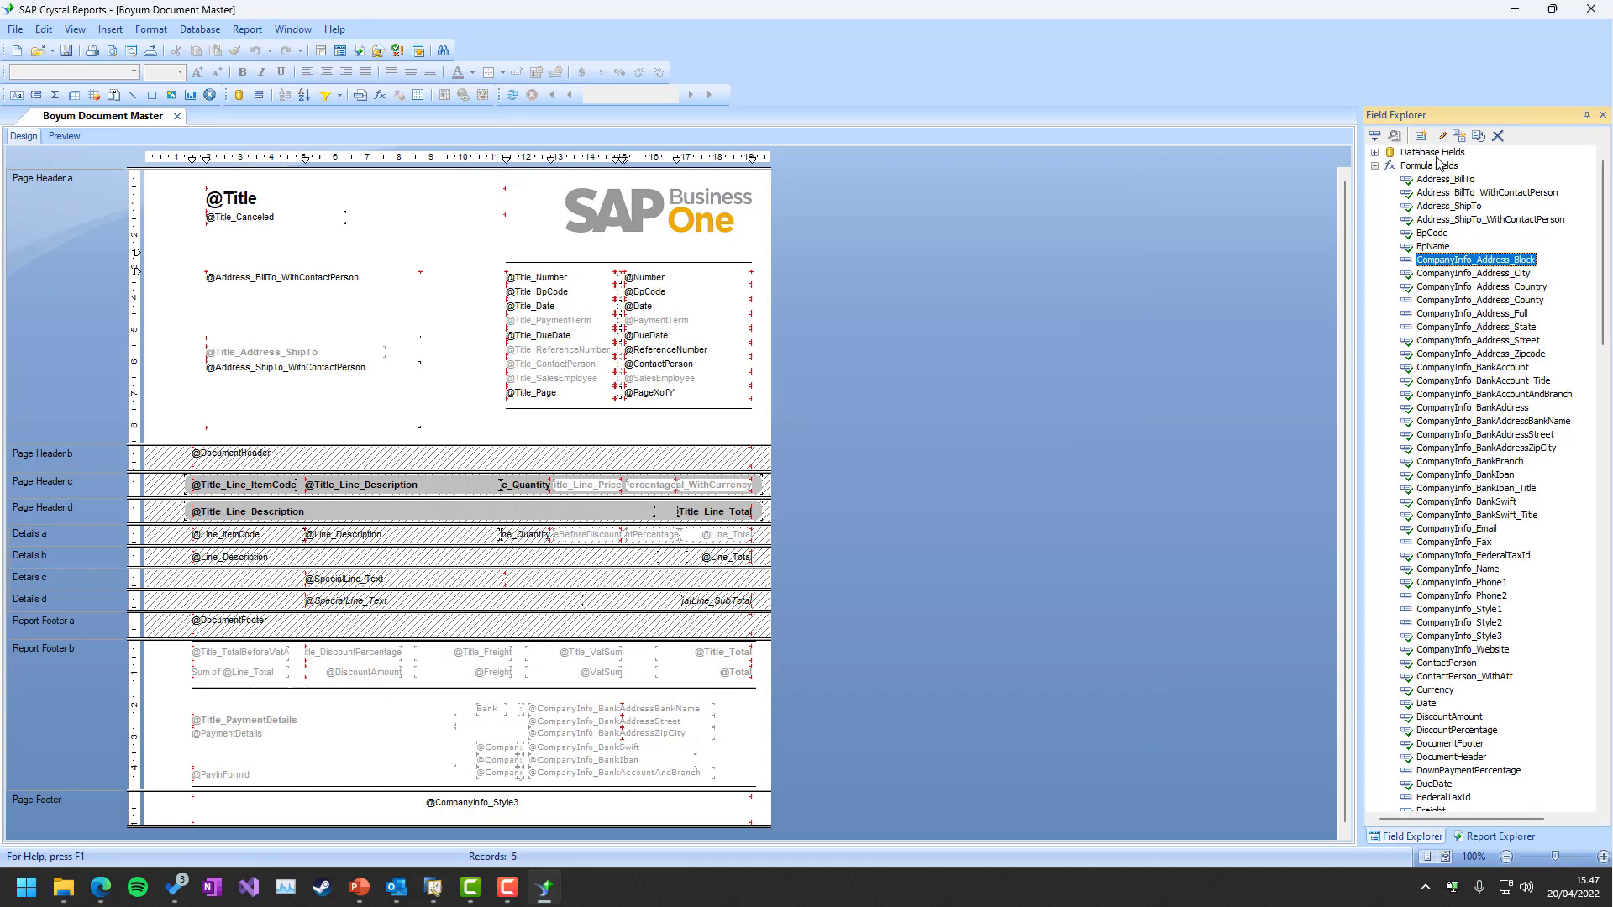
click(1376, 153)
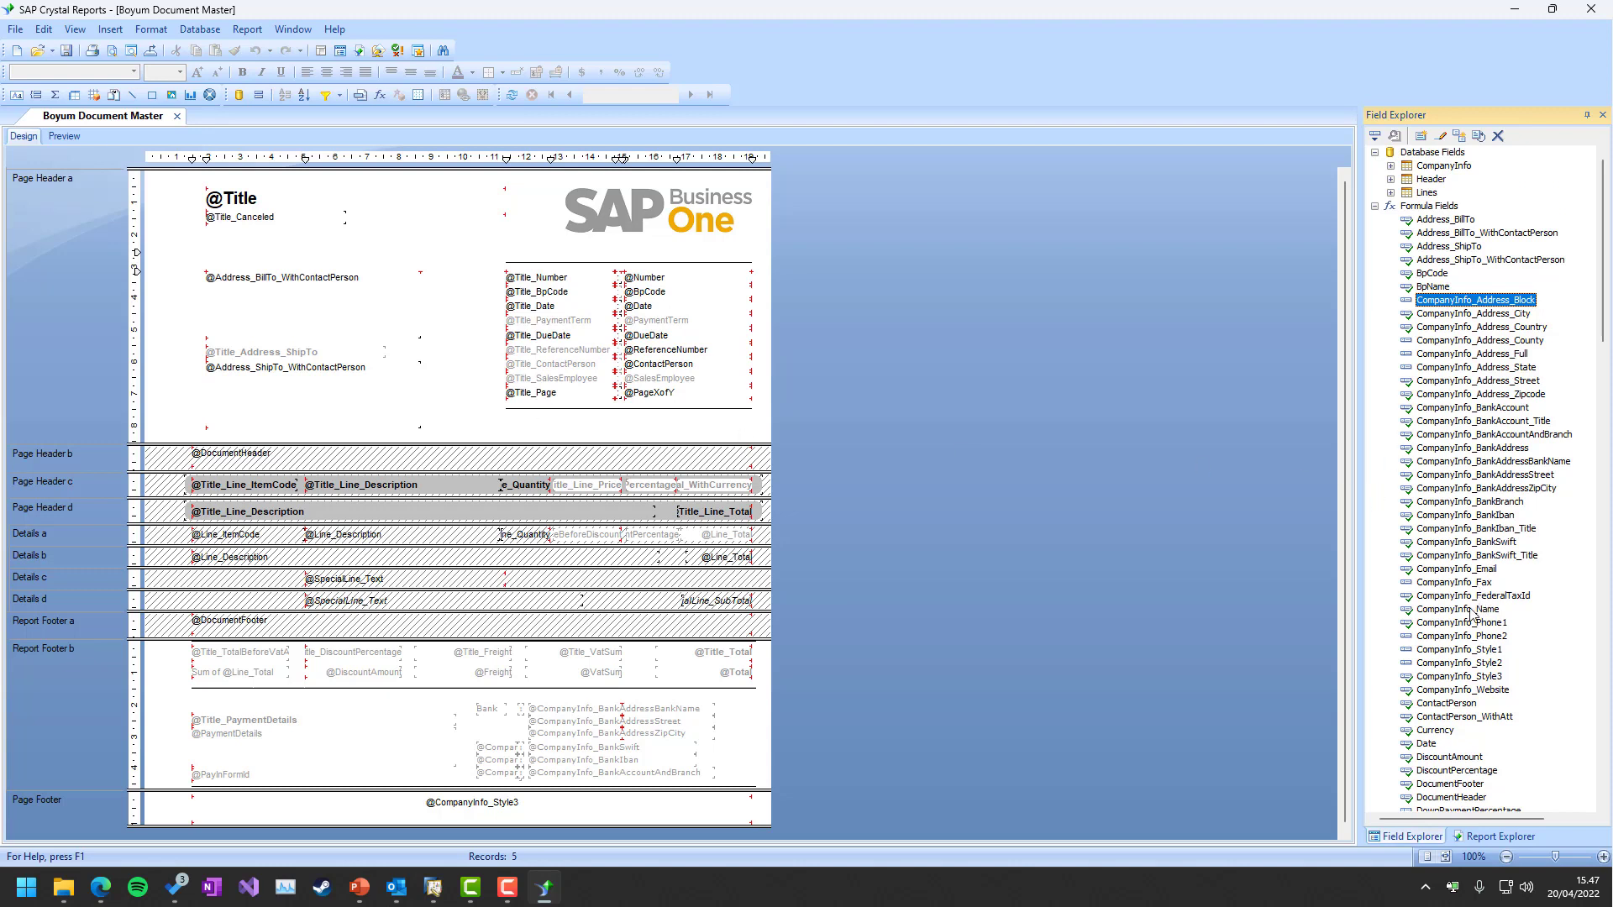
double_click(1435, 730)
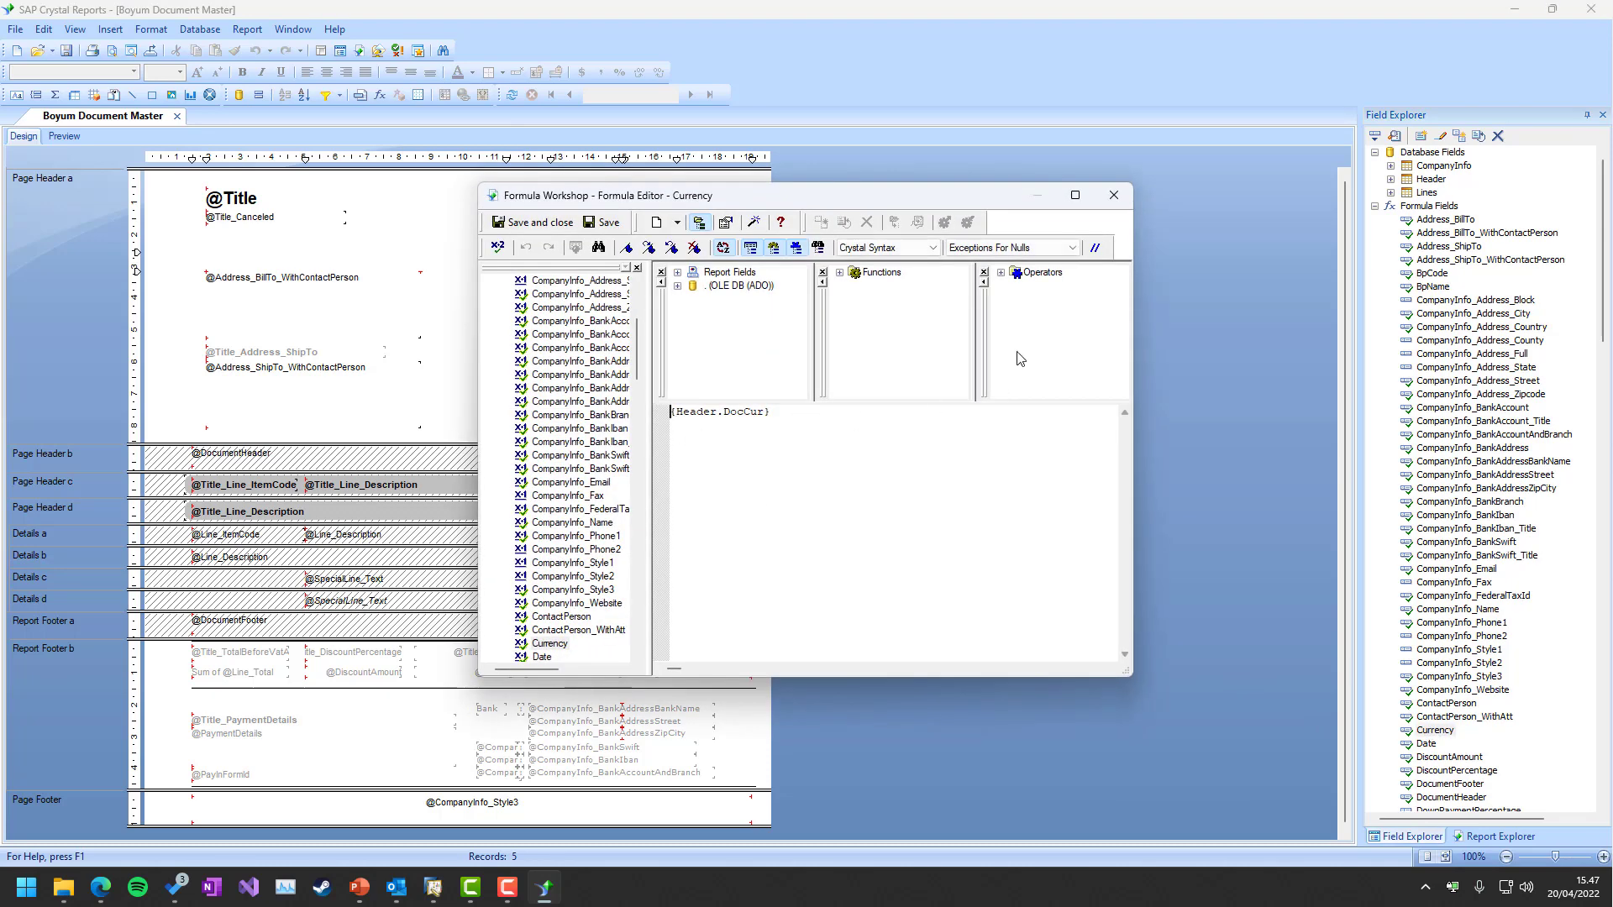
click(1114, 196)
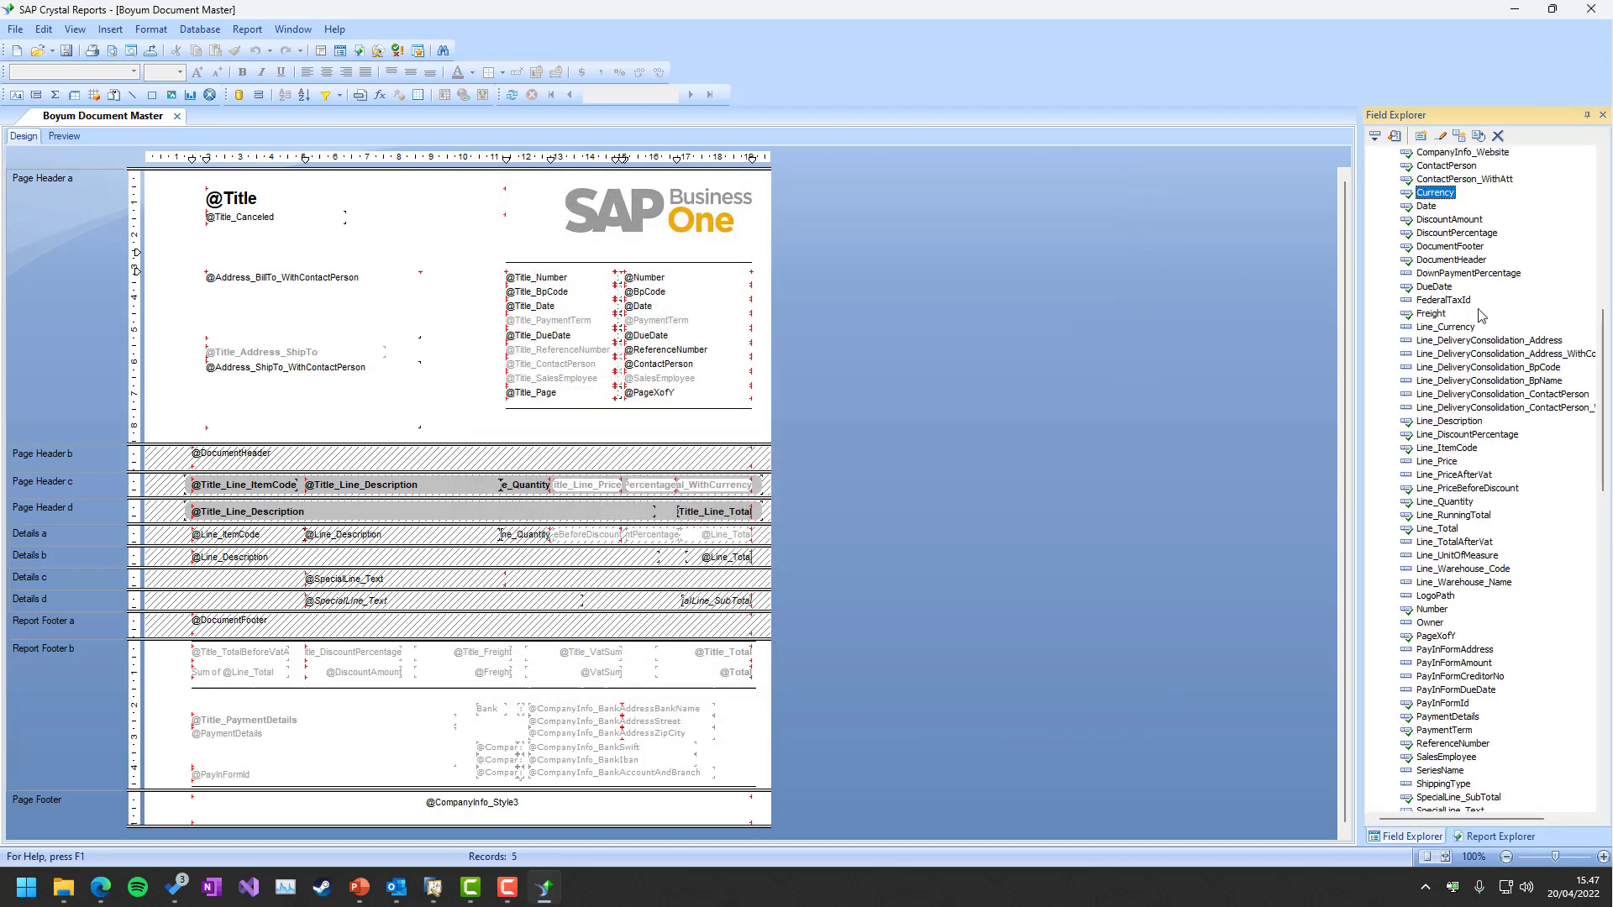
scroll(1480, 315, up, 7)
scroll(1480, 315, up, 6)
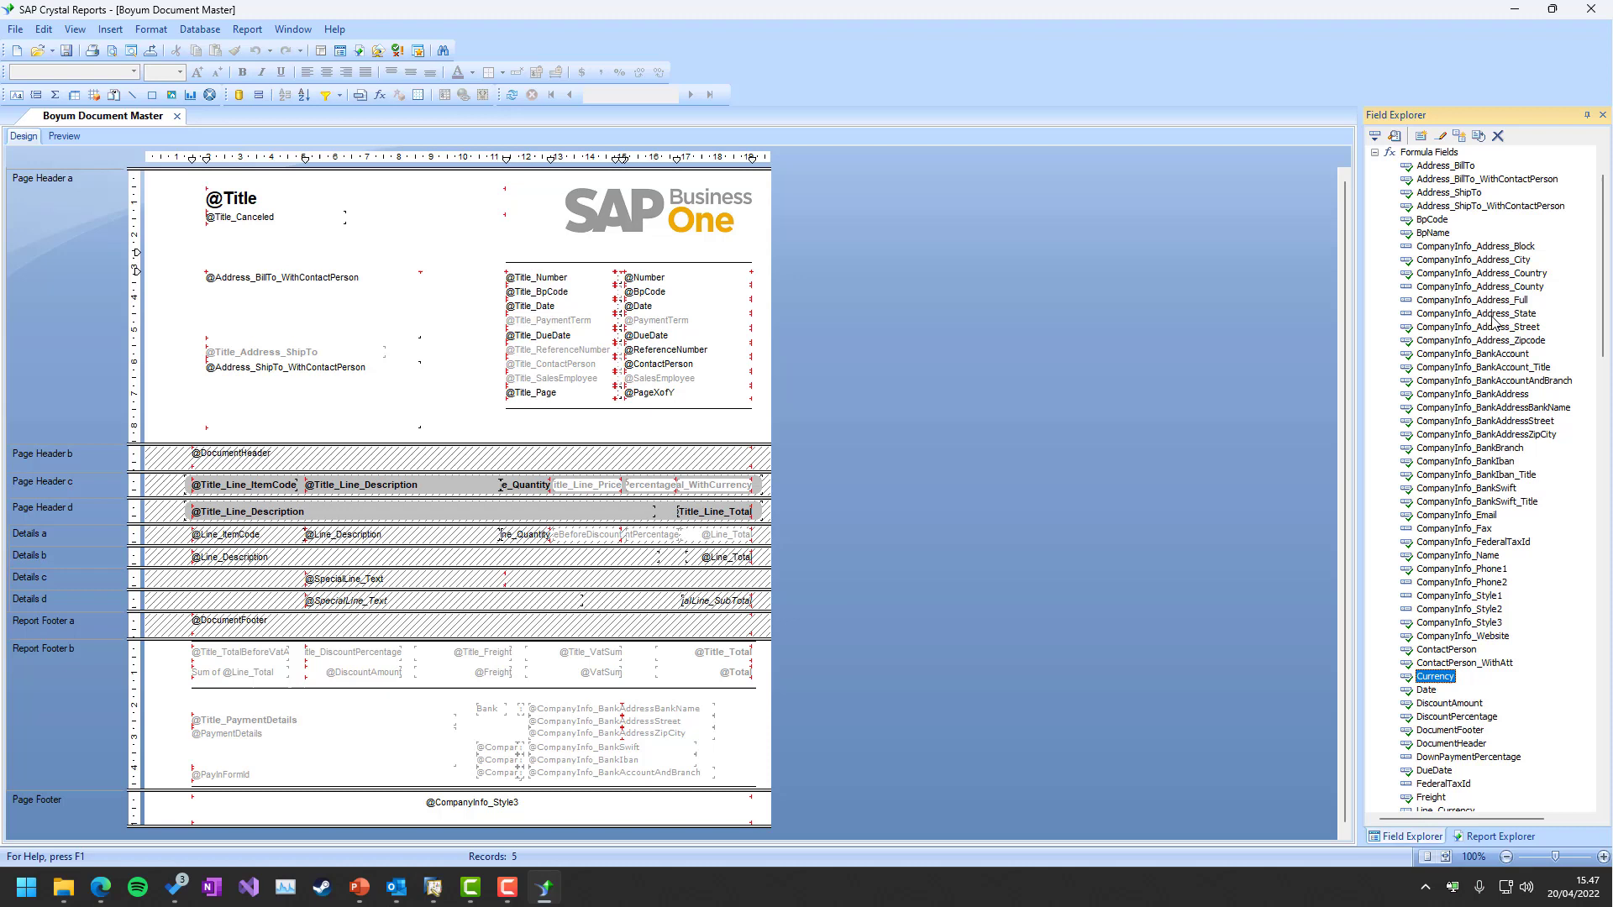
scroll(1495, 322, up, 2)
scroll(1495, 322, down, 7)
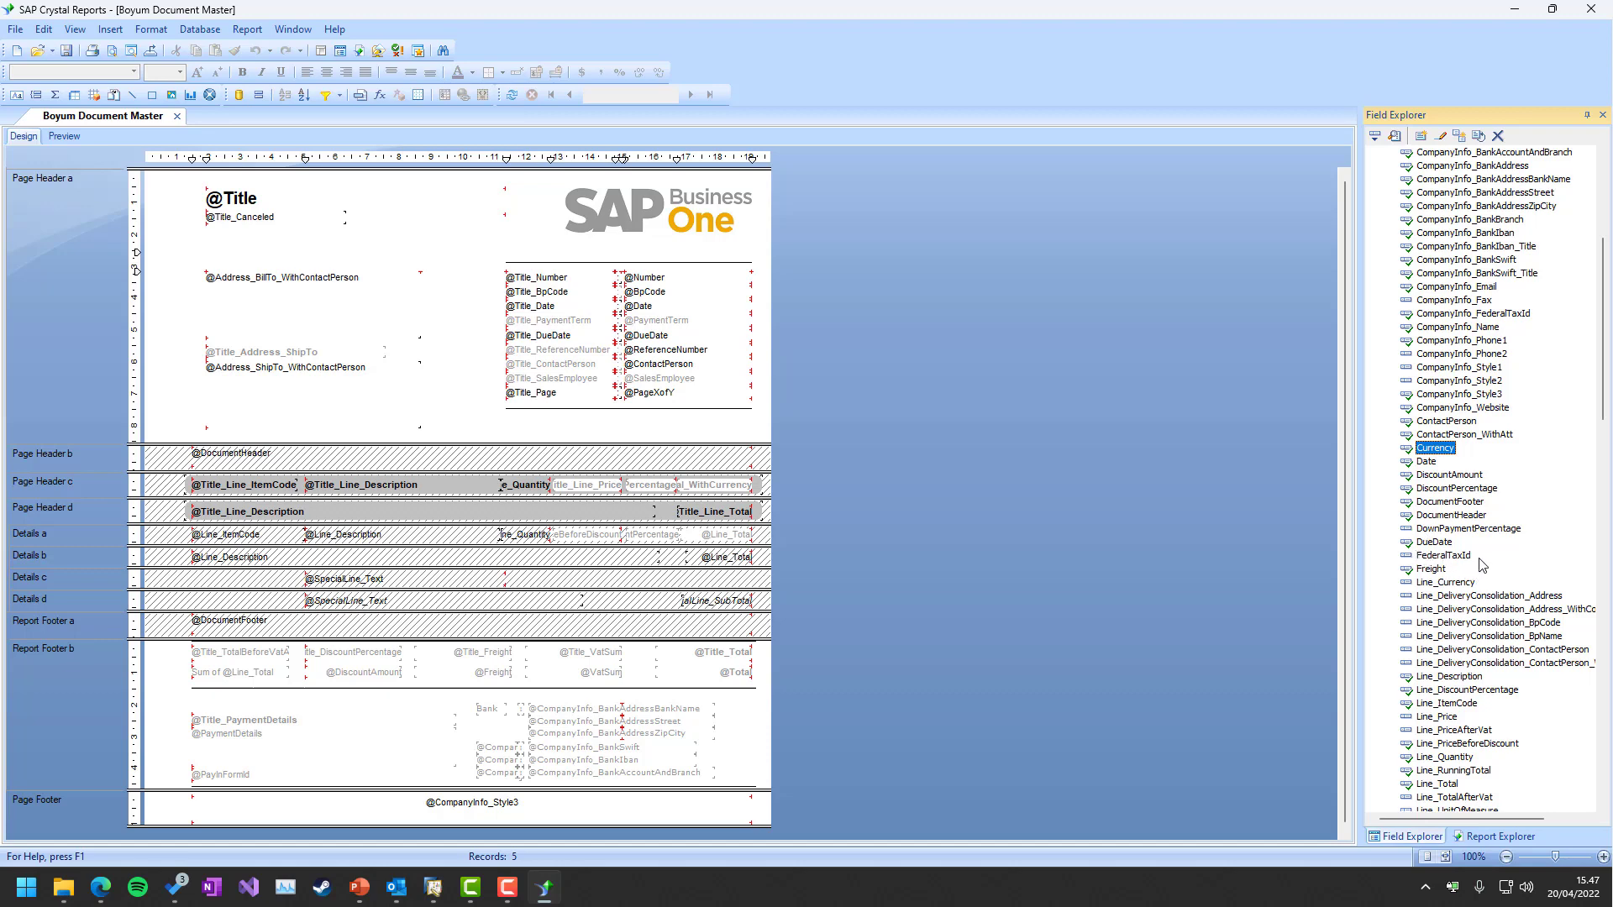
scroll(1480, 563, down, 1)
scroll(1481, 563, down, 3)
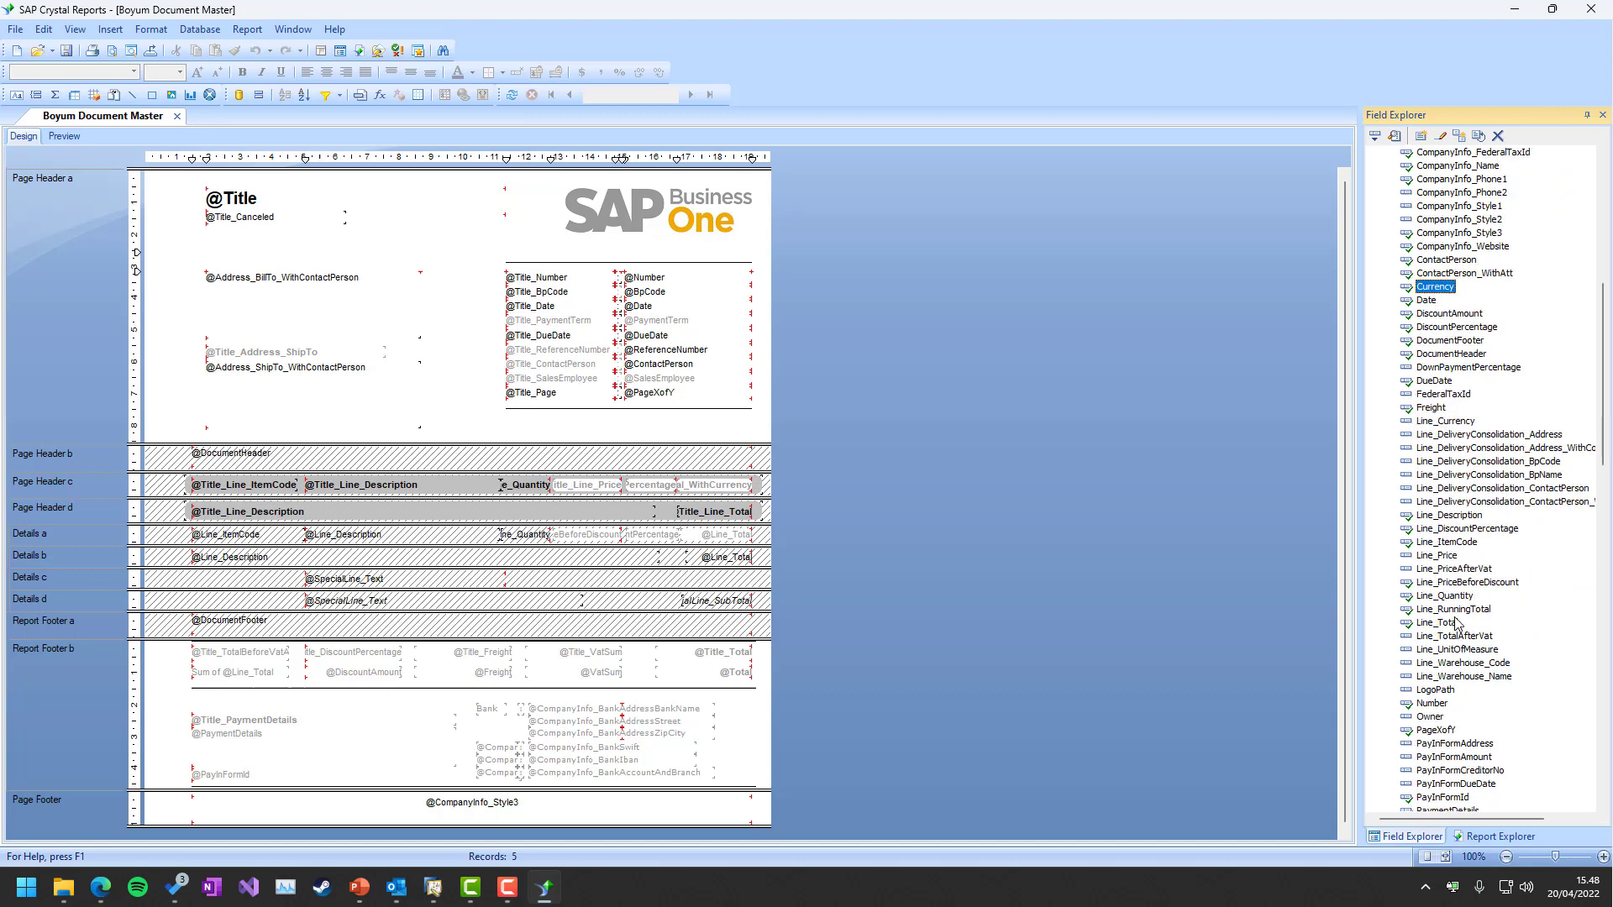
scroll(1453, 622, down, 12)
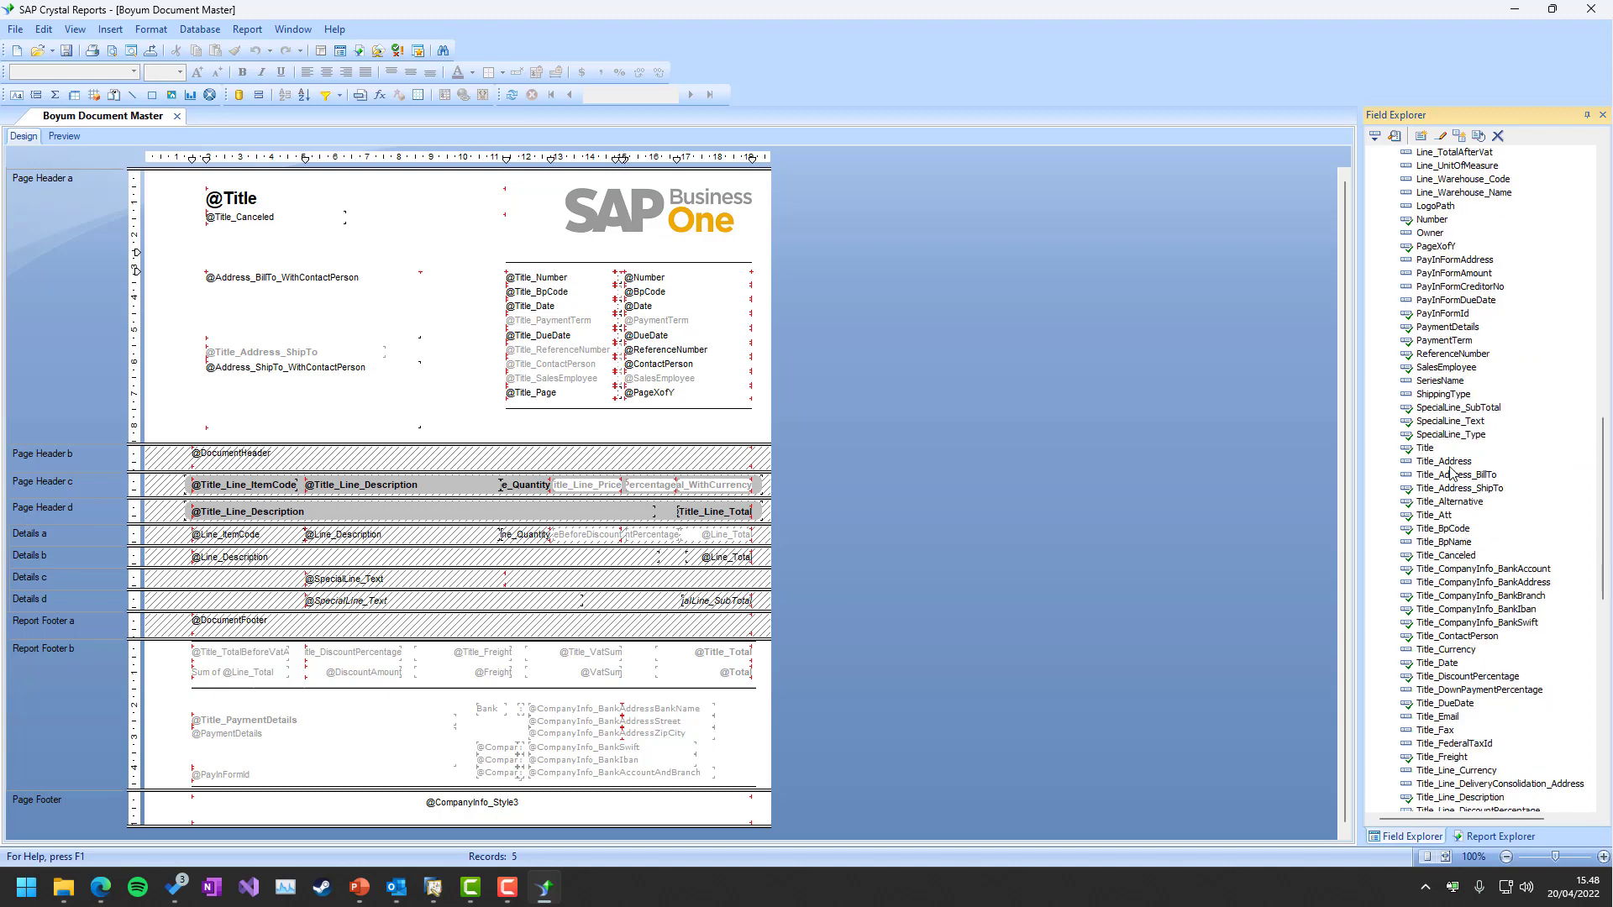
double_click(1441, 544)
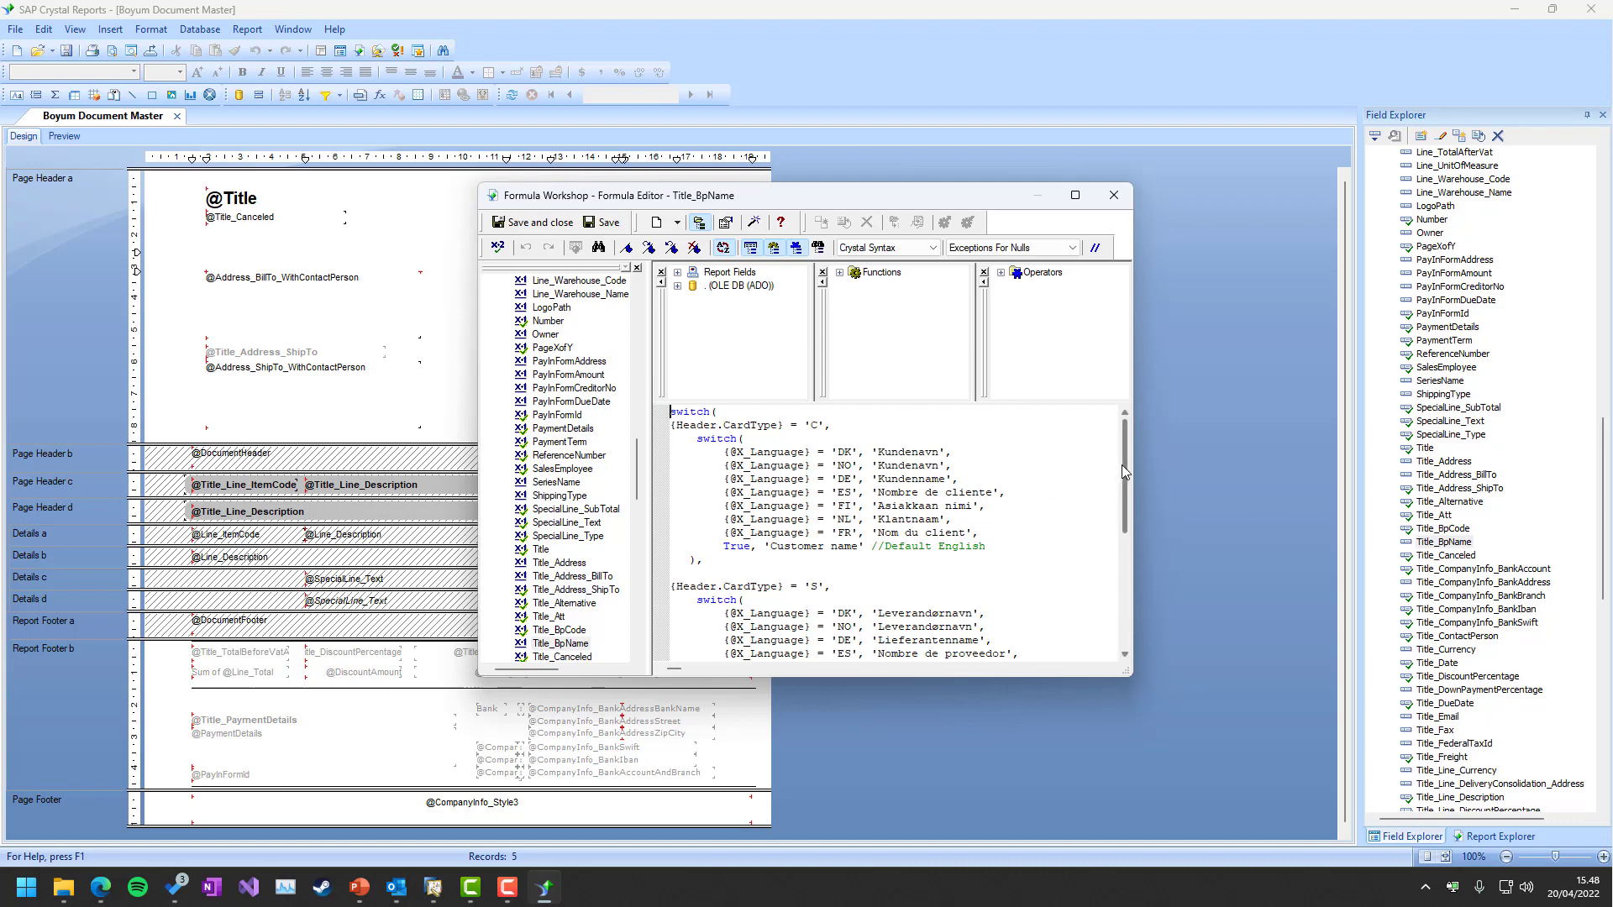
drag(1123, 466, 1127, 309)
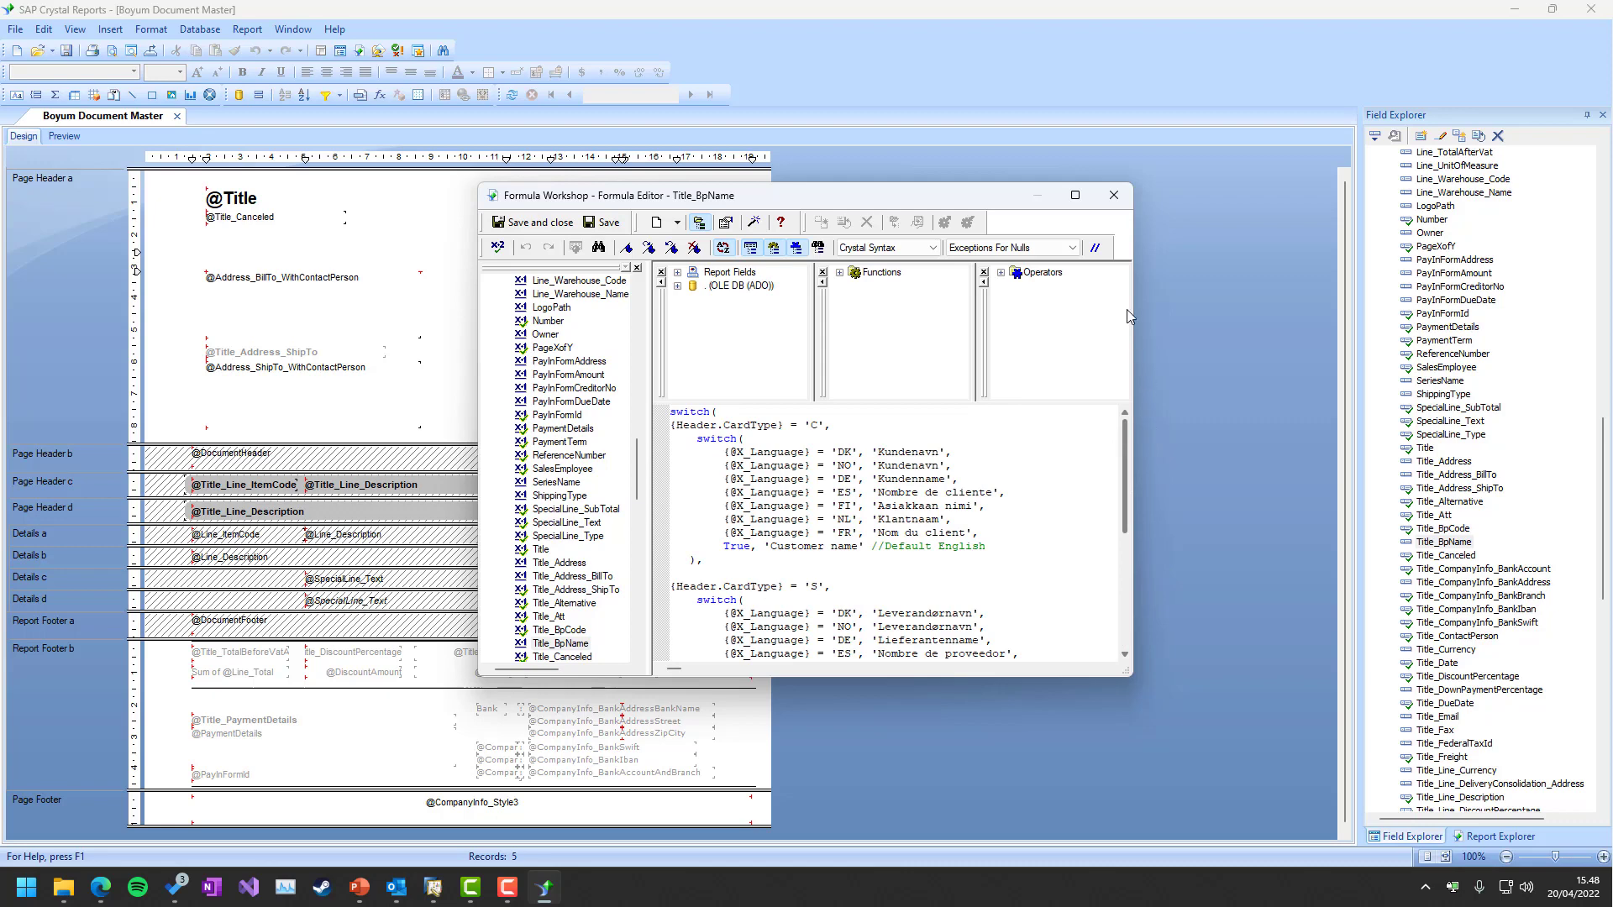
click(1114, 195)
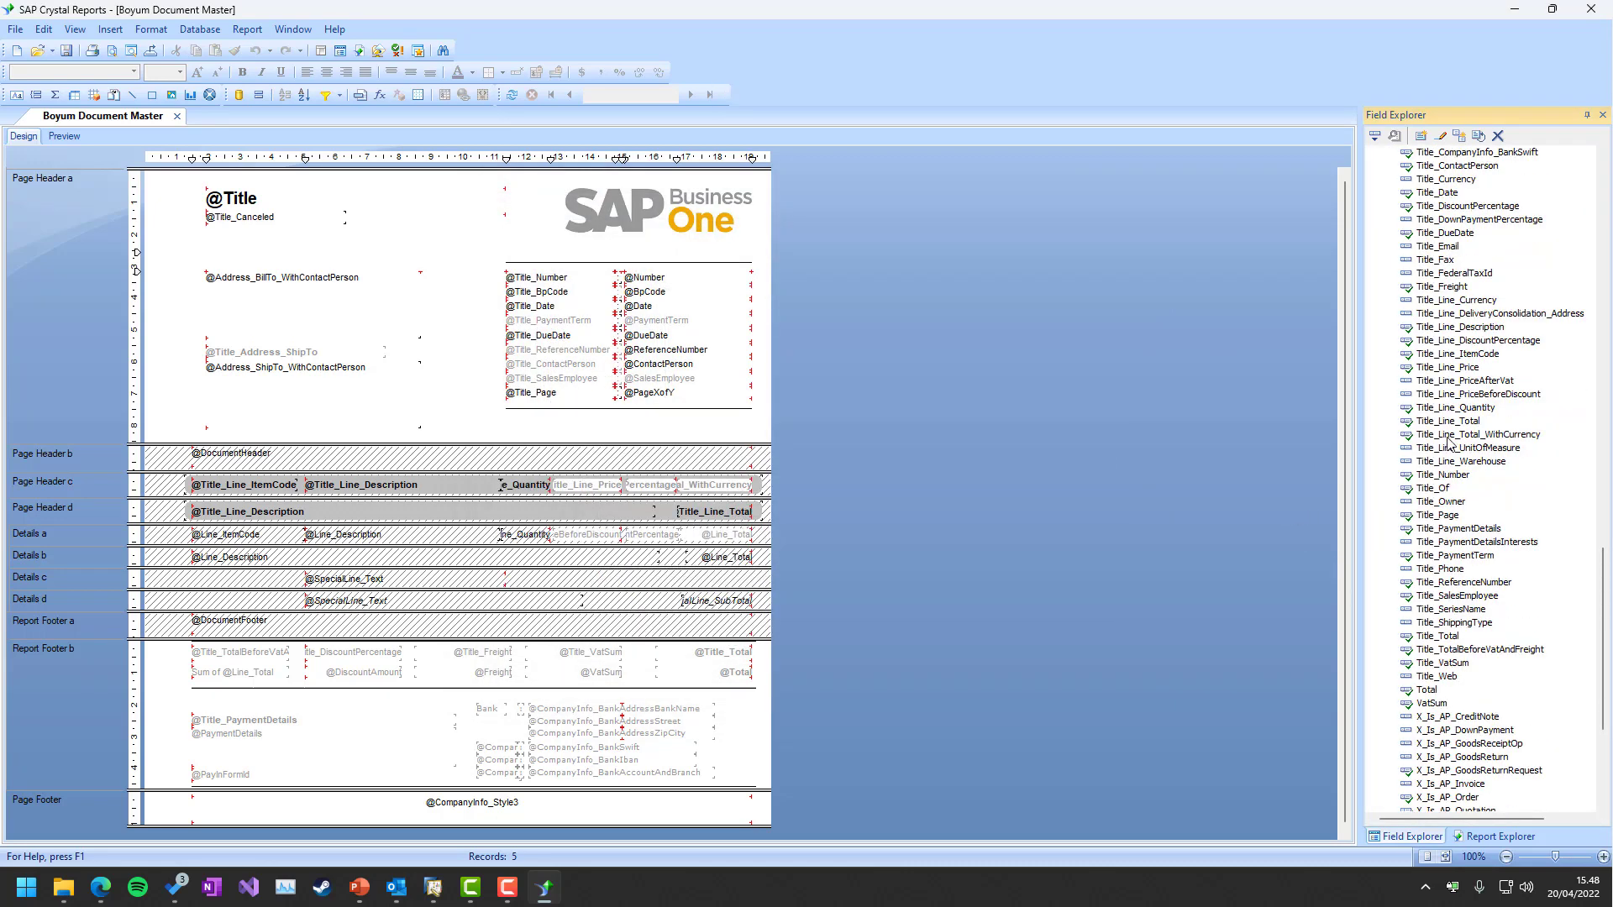
scroll(1445, 403, down, 3)
scroll(1442, 424, up, 1)
key(Return)
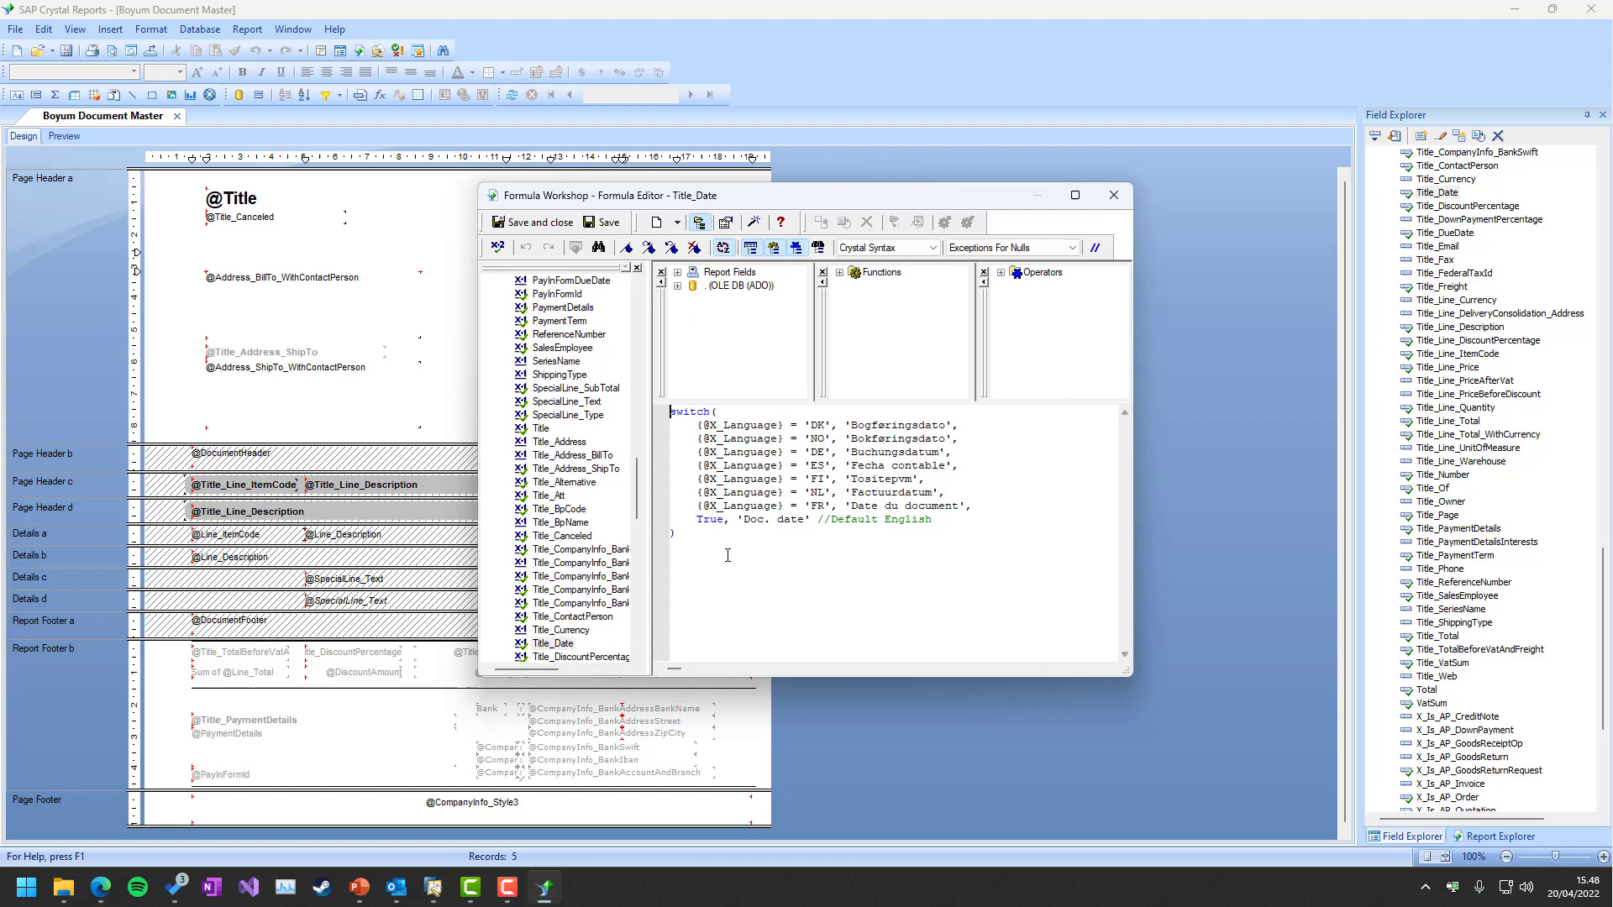
click(1113, 194)
scroll(1476, 434, down, 3)
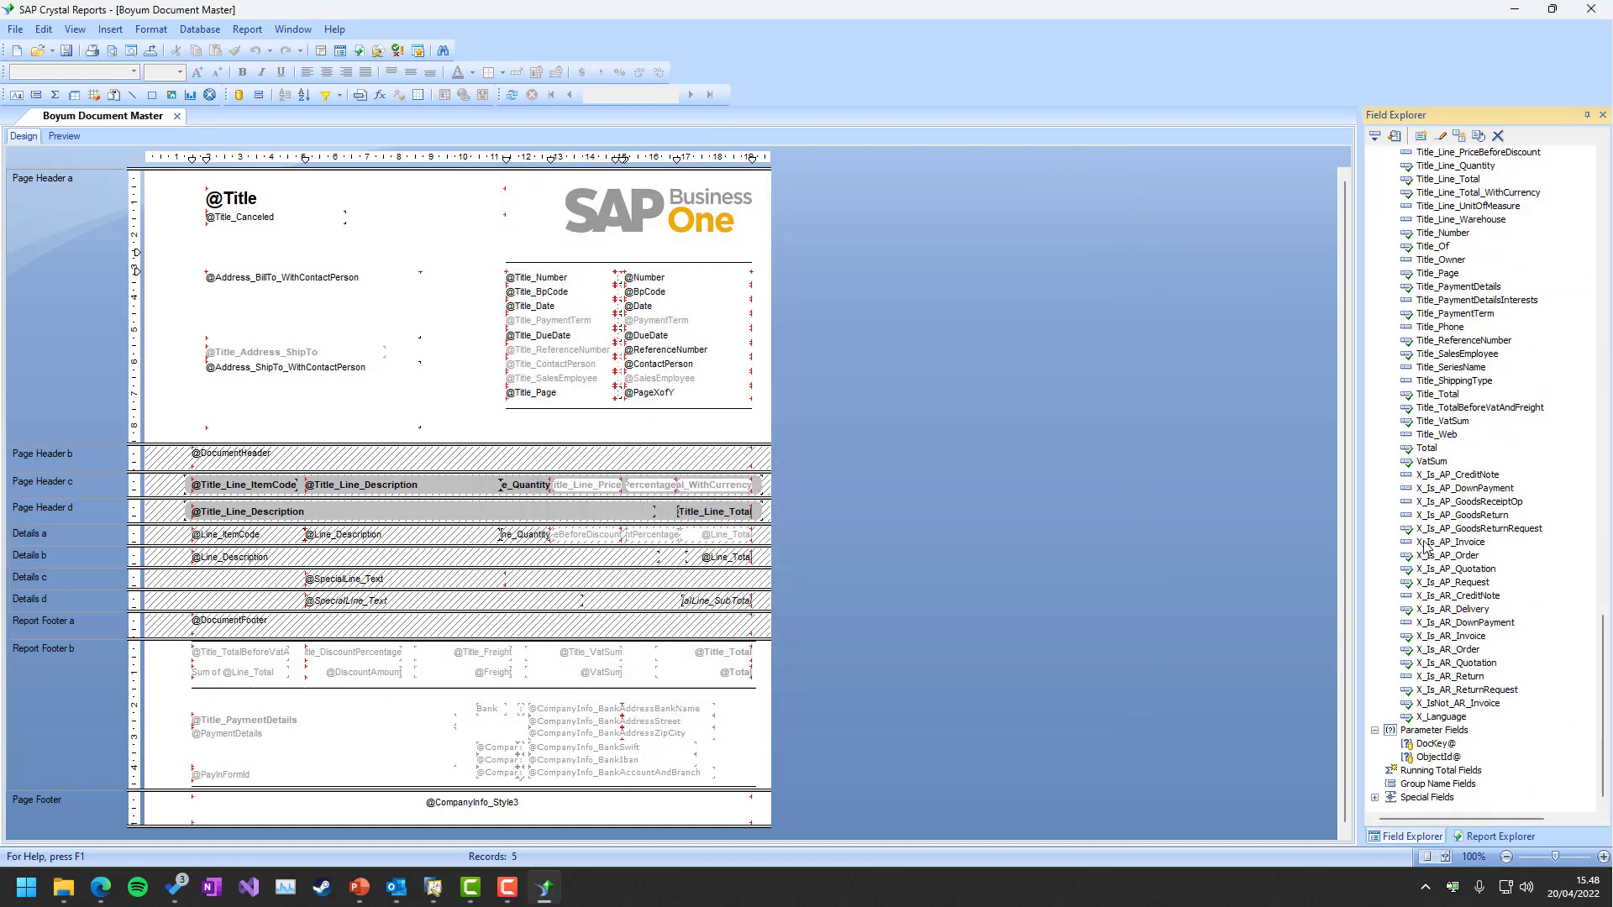
scroll(1431, 545, down, 2)
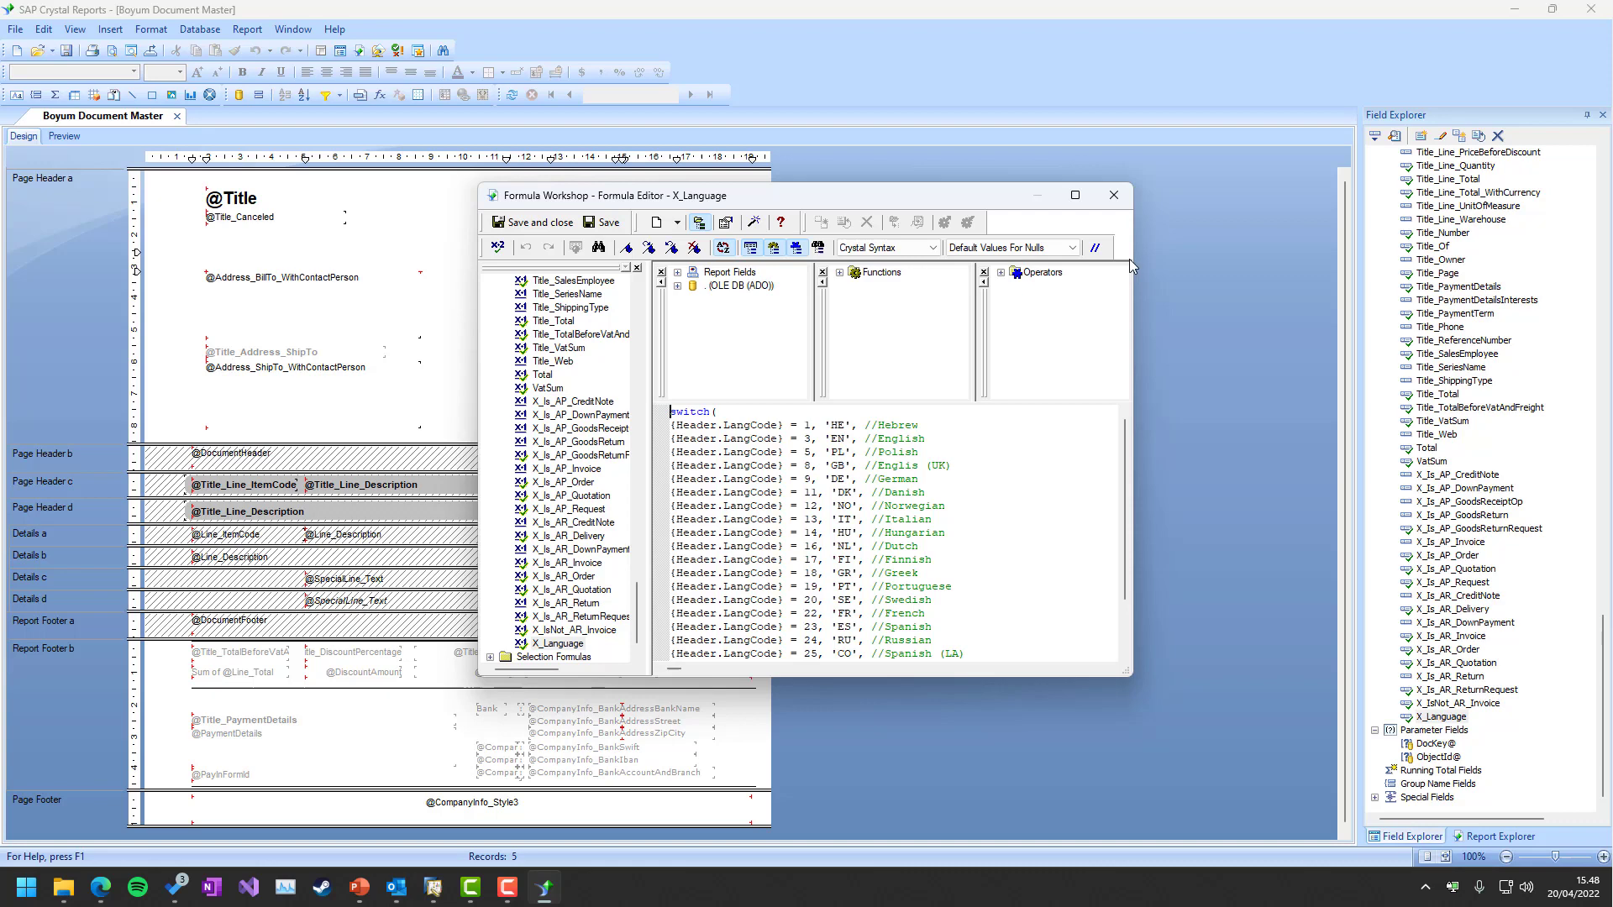
click(1114, 195)
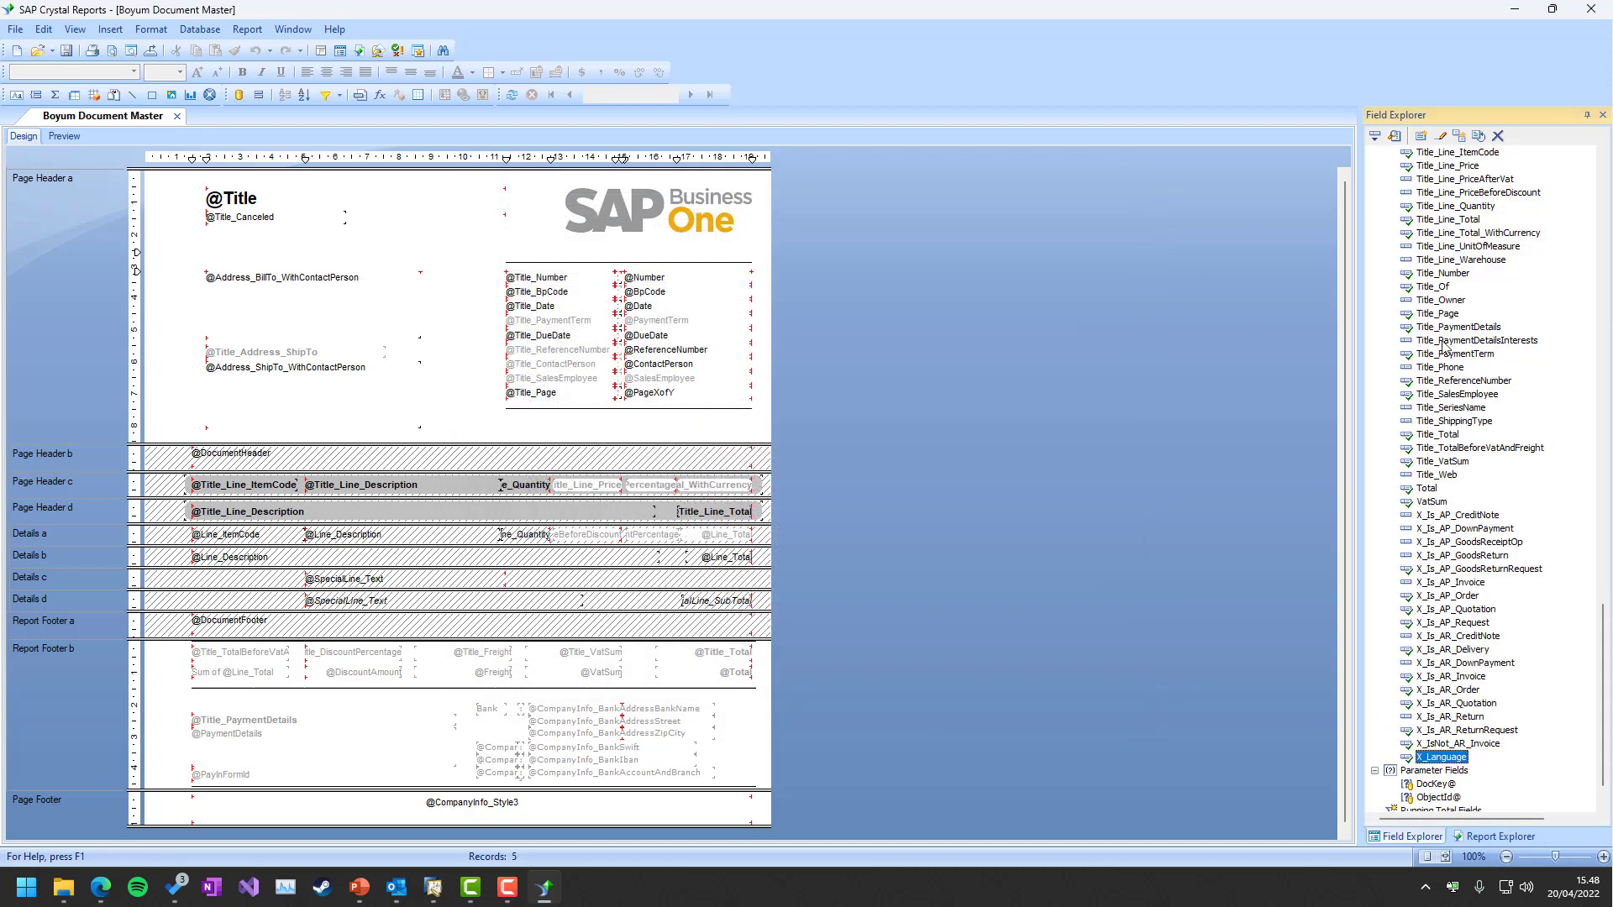
scroll(1443, 346, up, 6)
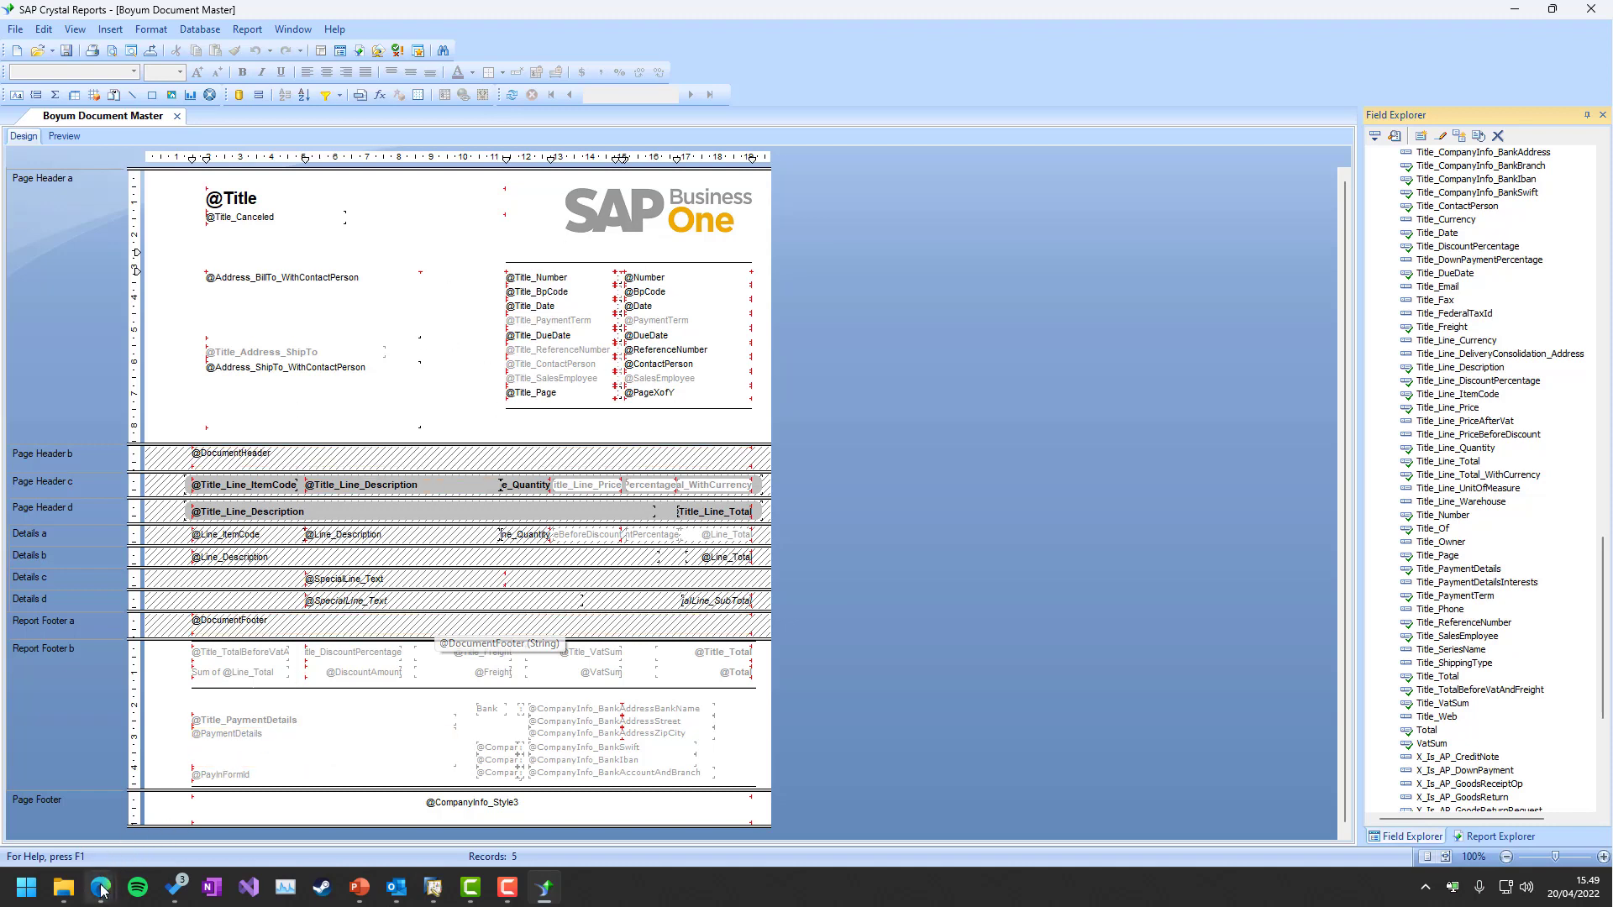
- Read the help's 'Appendix 3 - How to translate the Crystal Master' page, then return to Crystal Reports
mouse_move(116, 876)
click(378, 792)
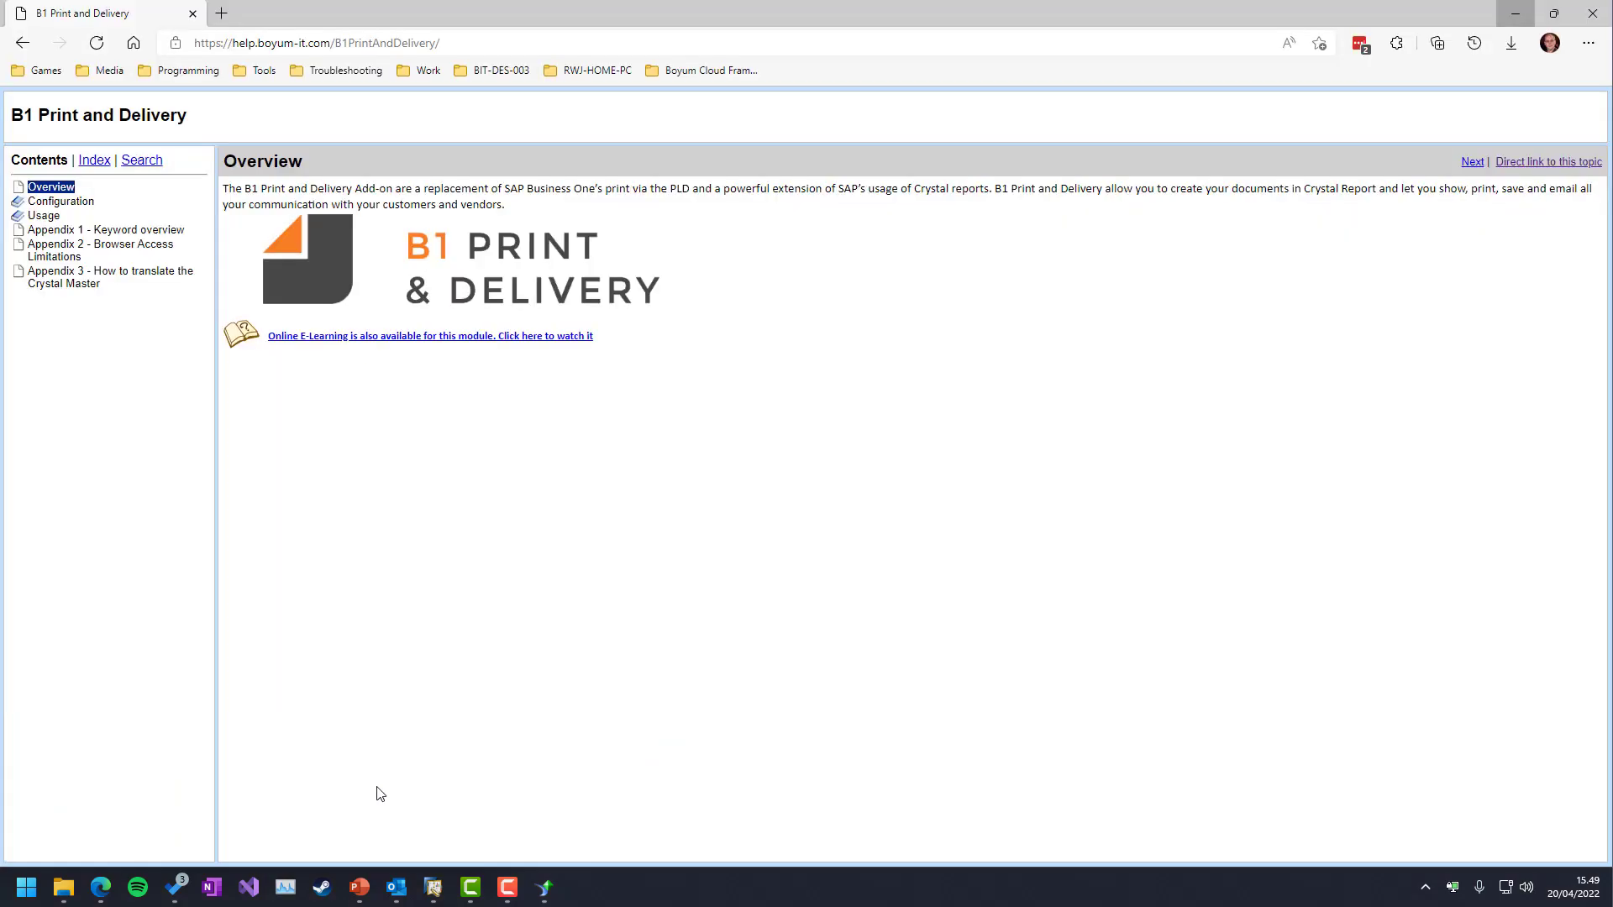
click(71, 286)
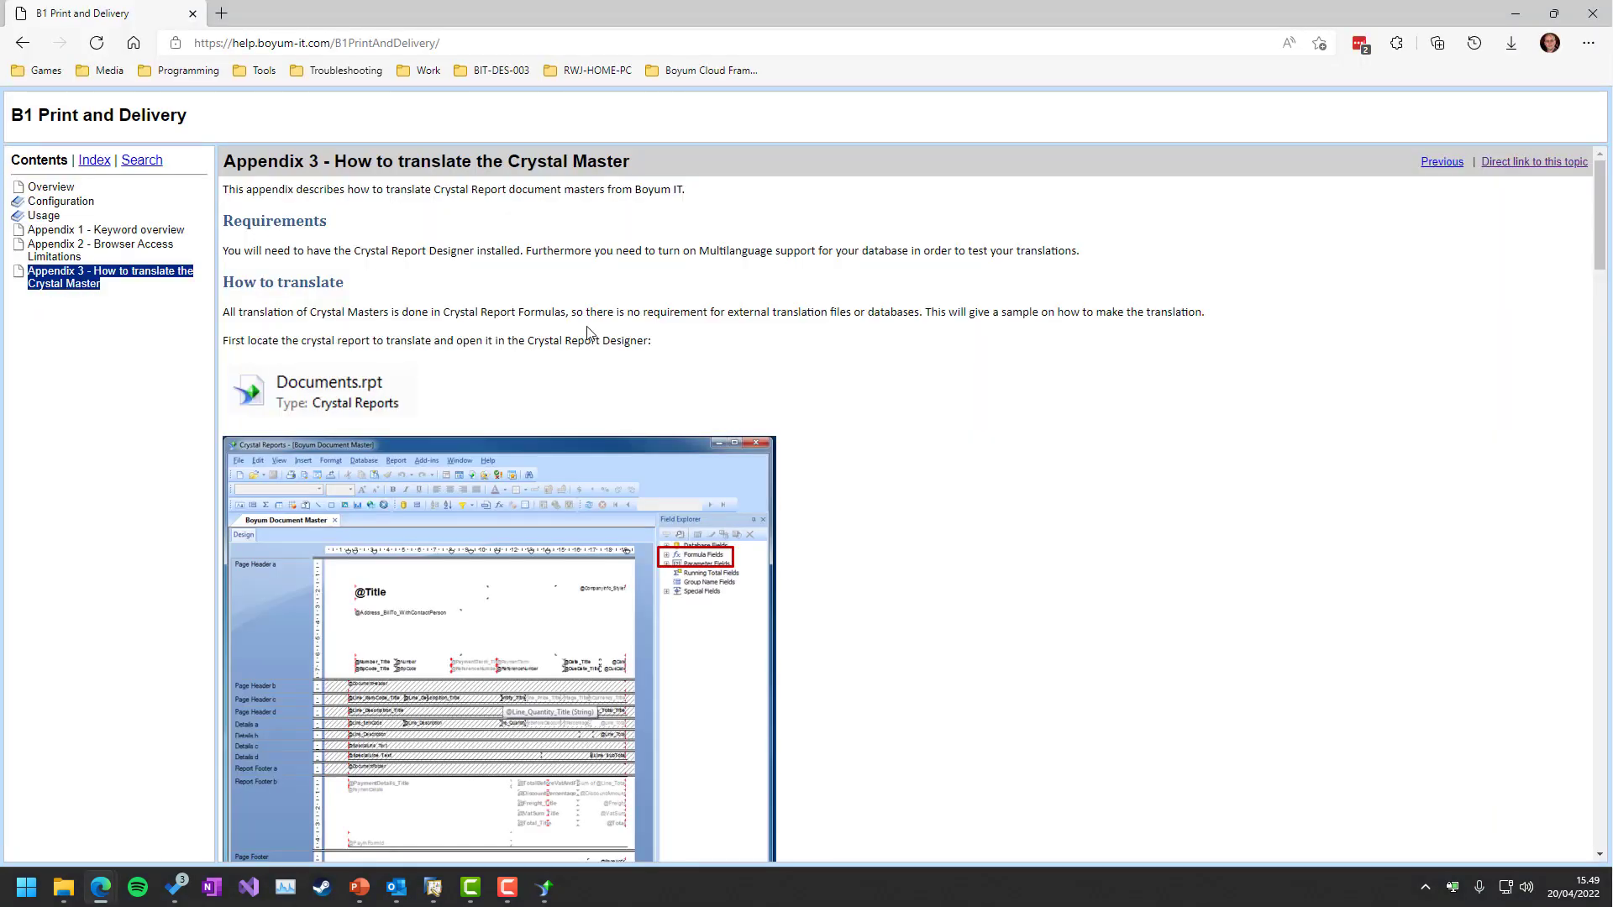
scroll(640, 336, down, 8)
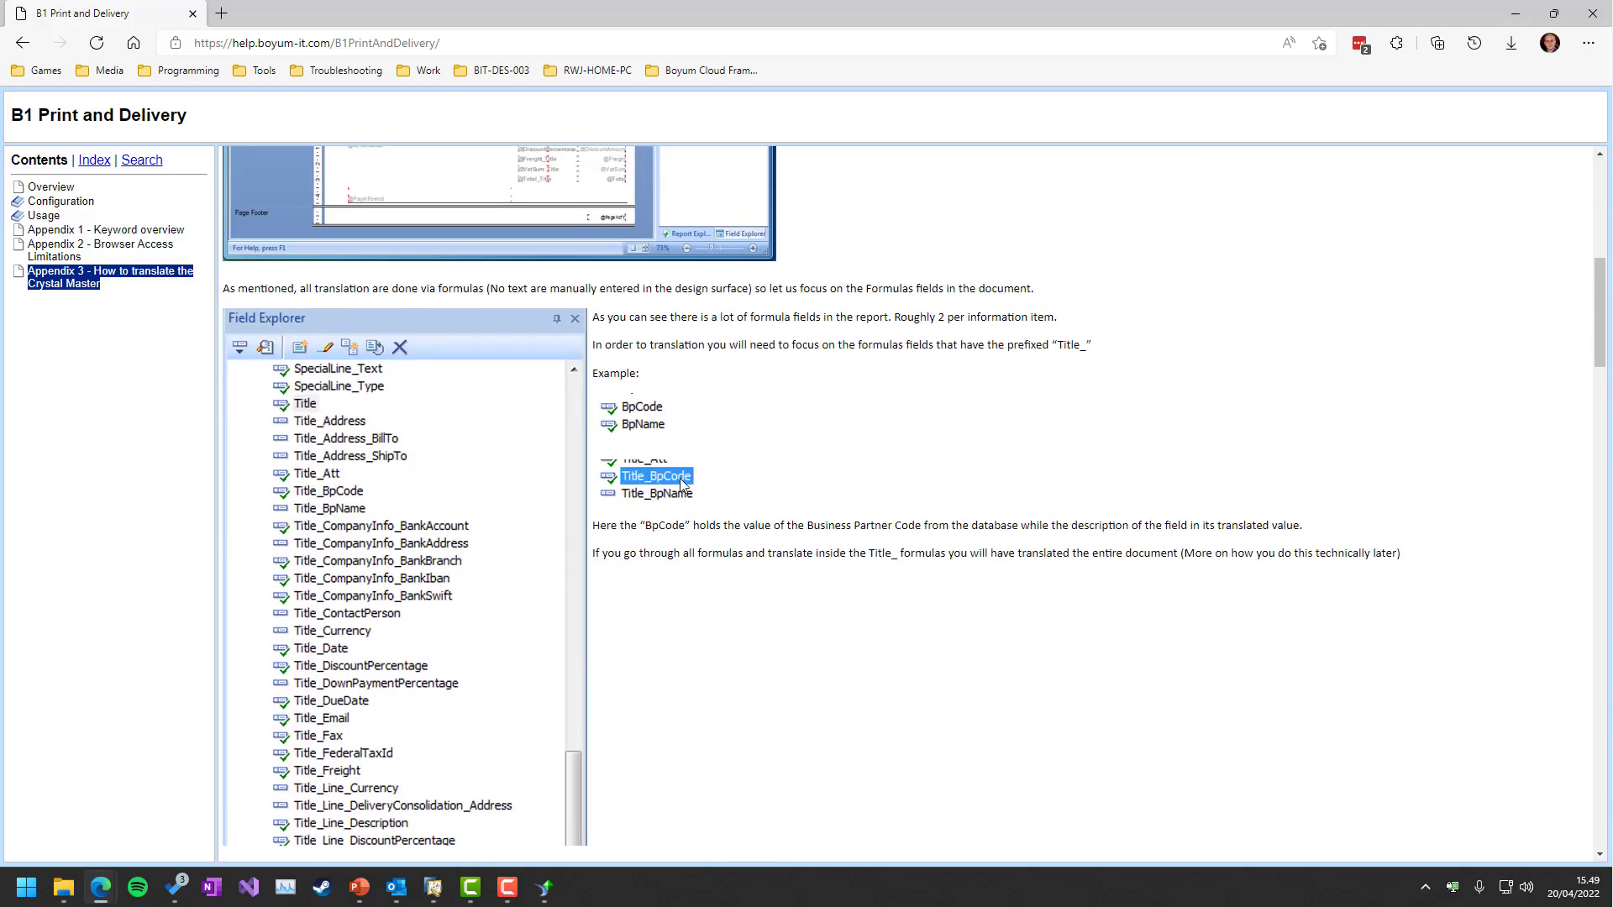
scroll(655, 454, down, 10)
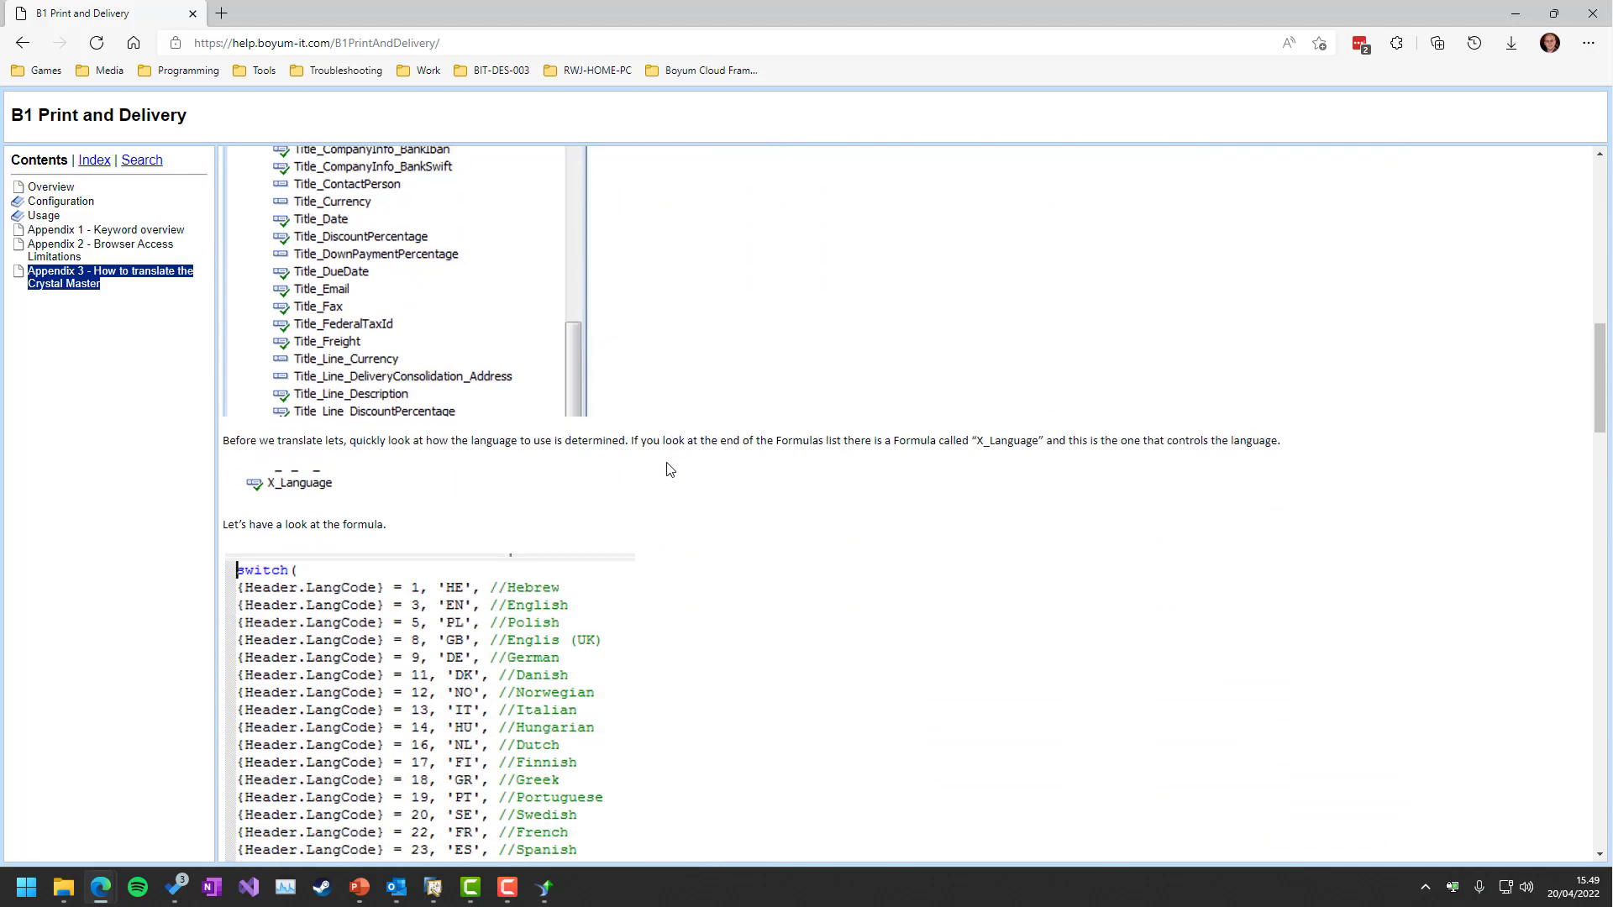
scroll(614, 439, down, 5)
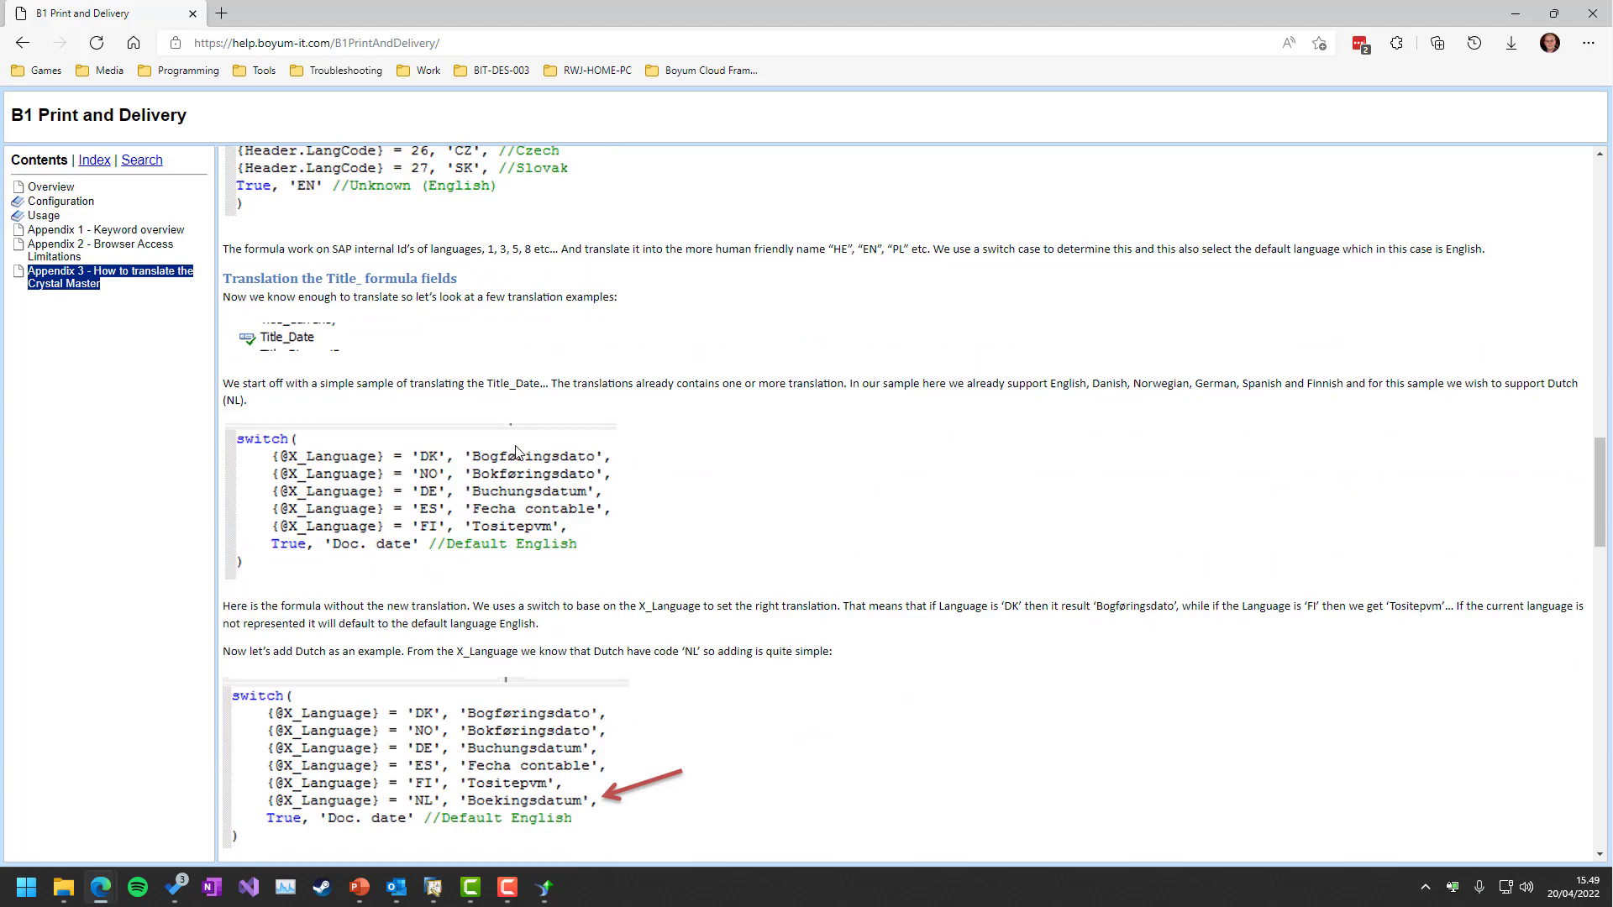
scroll(488, 555, down, 14)
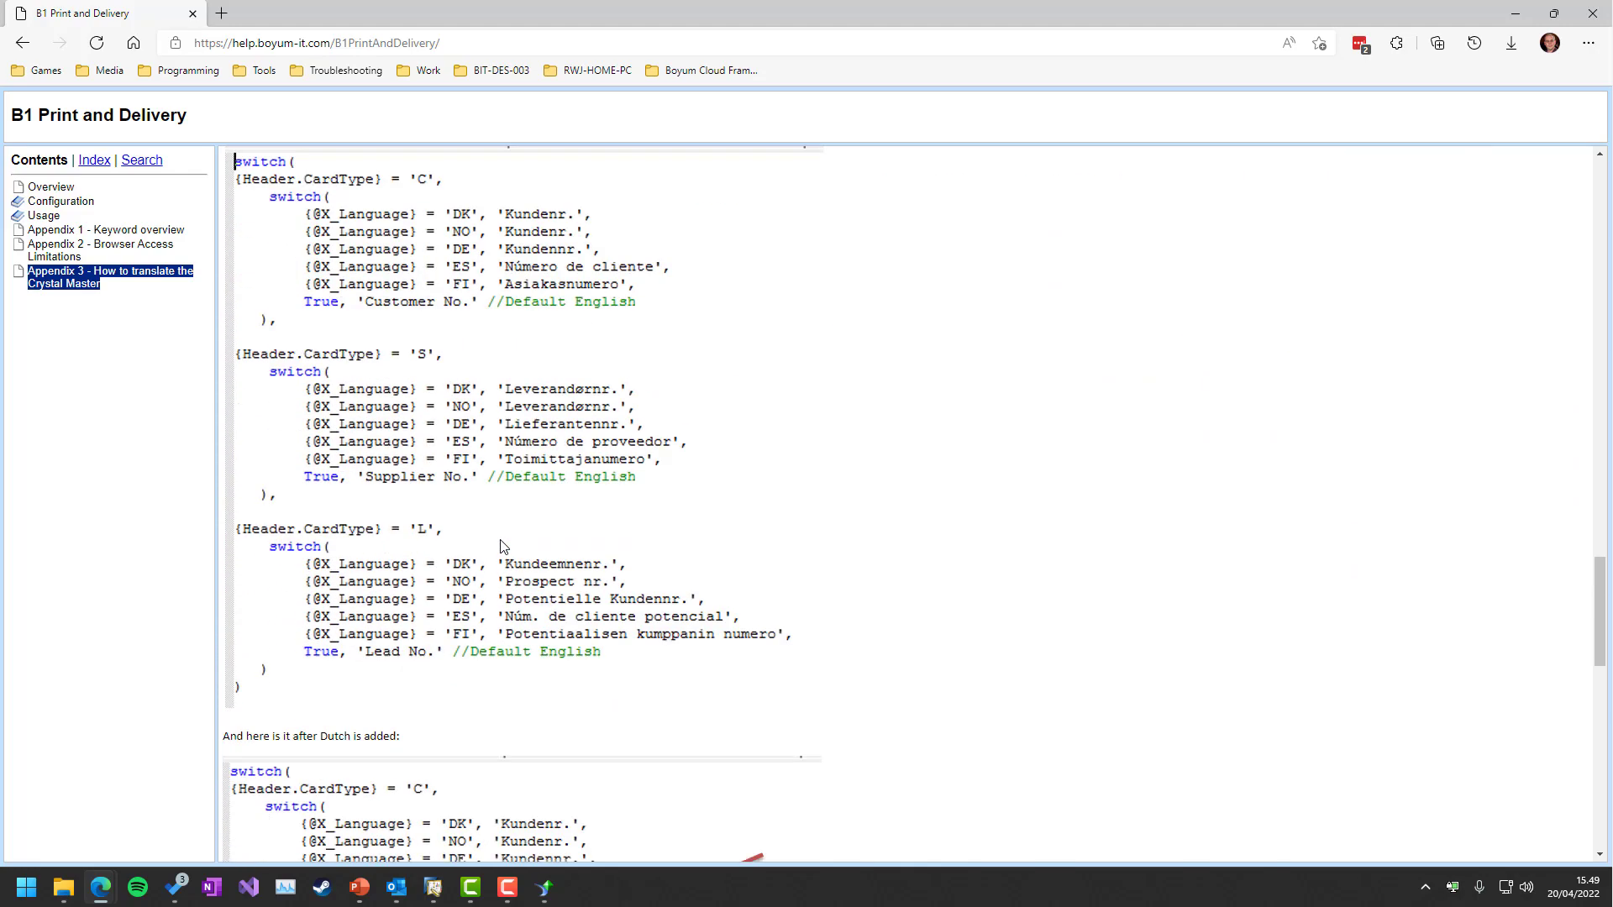
scroll(504, 546, down, 12)
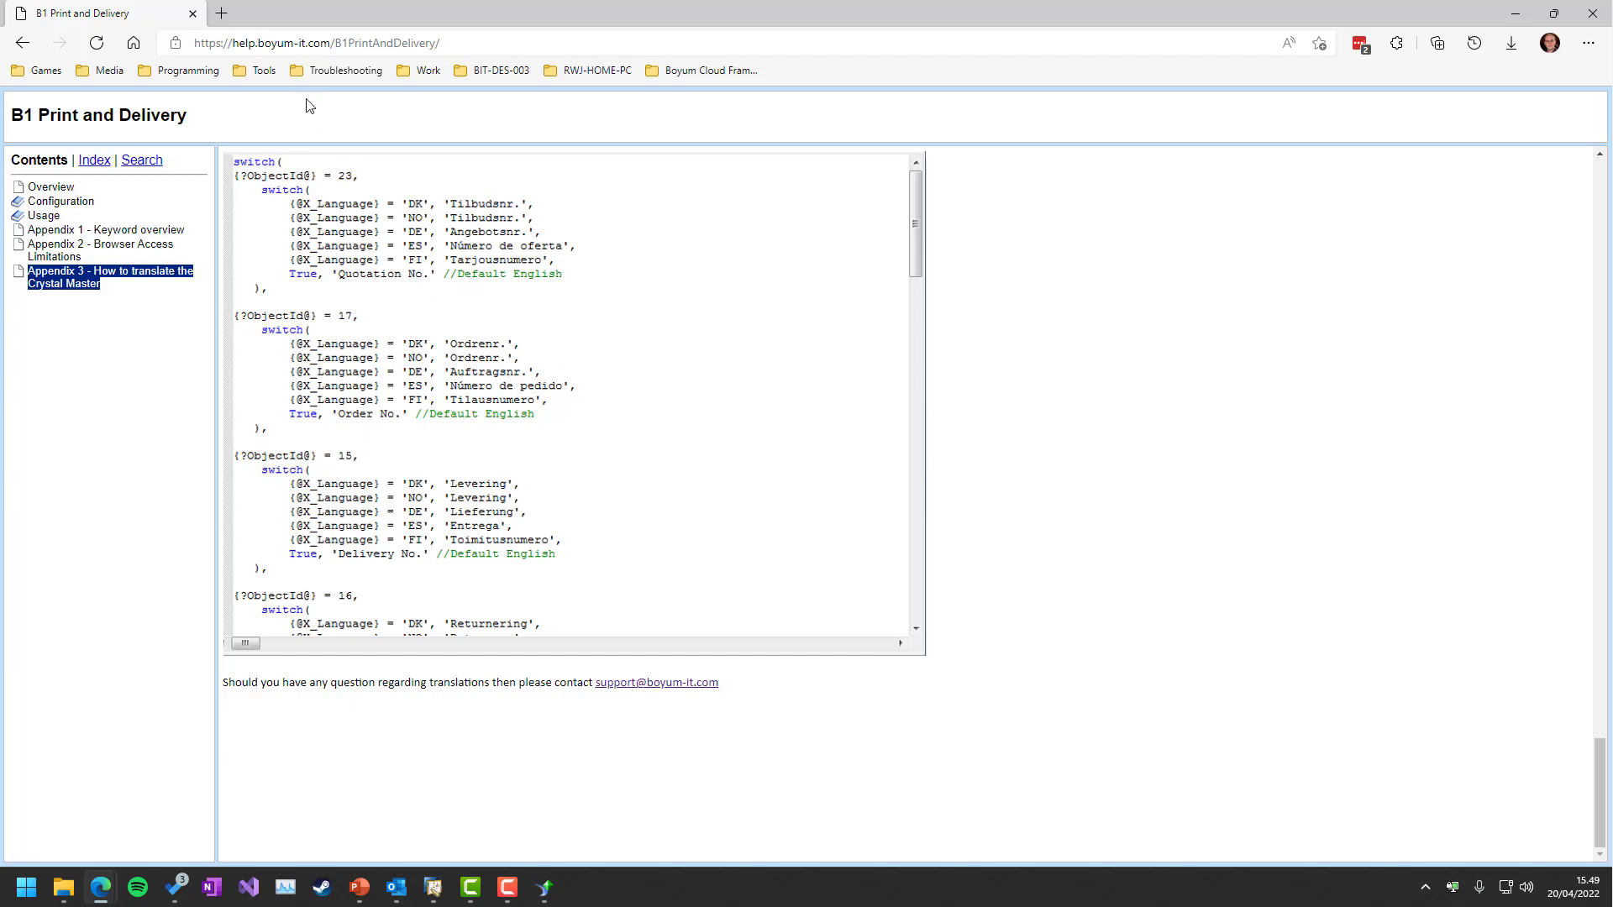
click(192, 13)
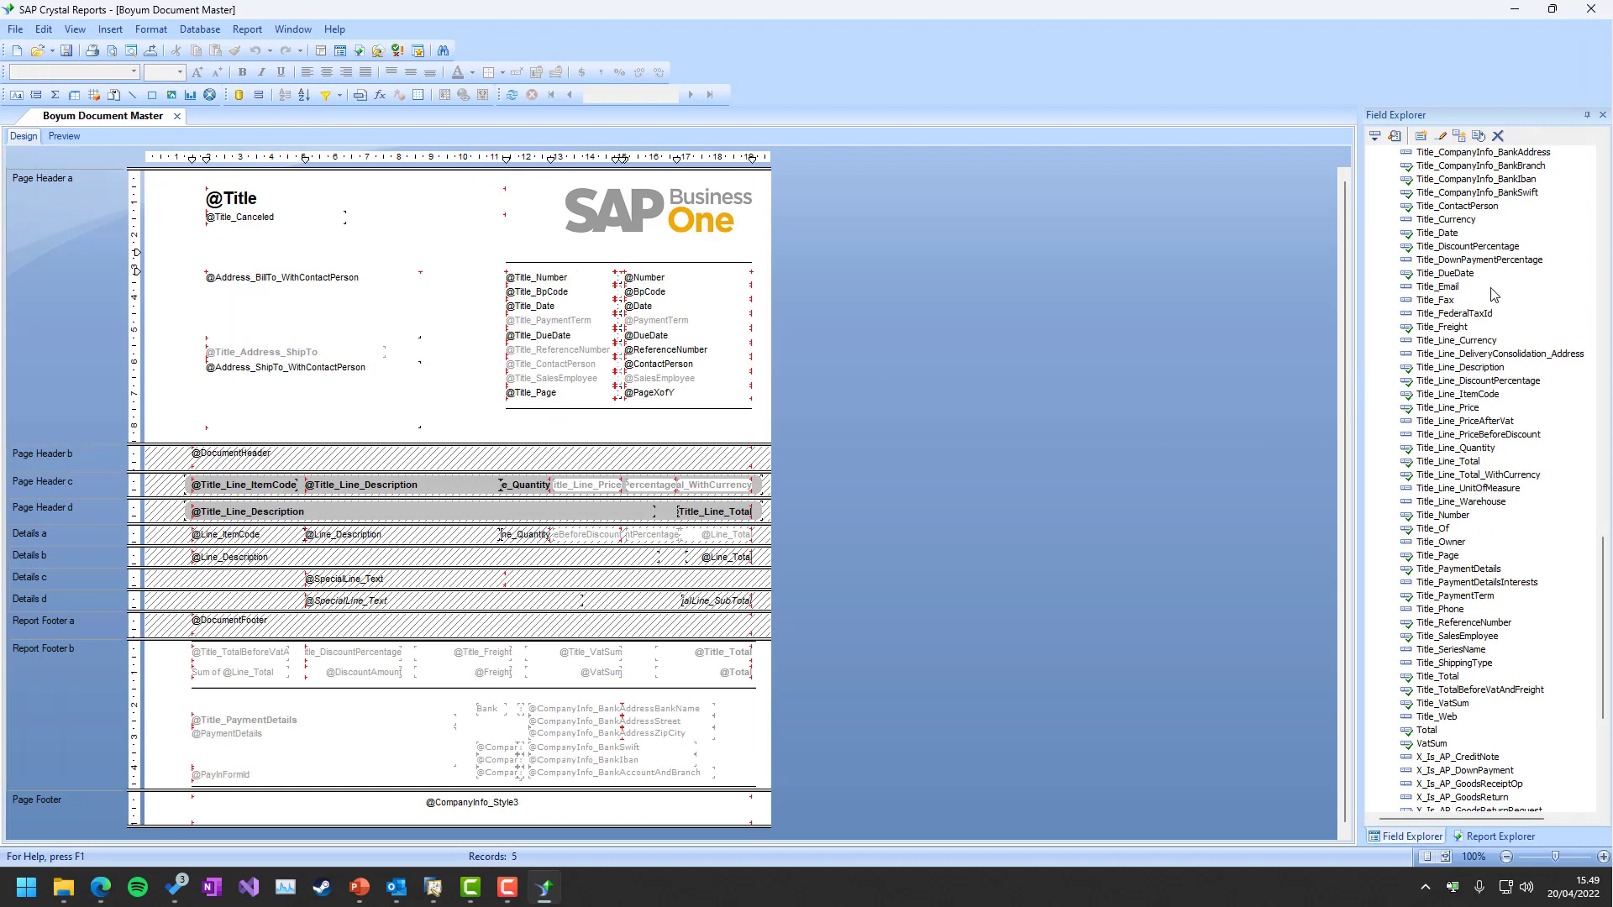
- Open Activity.rpt so the Boyum Activity Master report previews a Phone Call activity
scroll(1494, 294, up, 4)
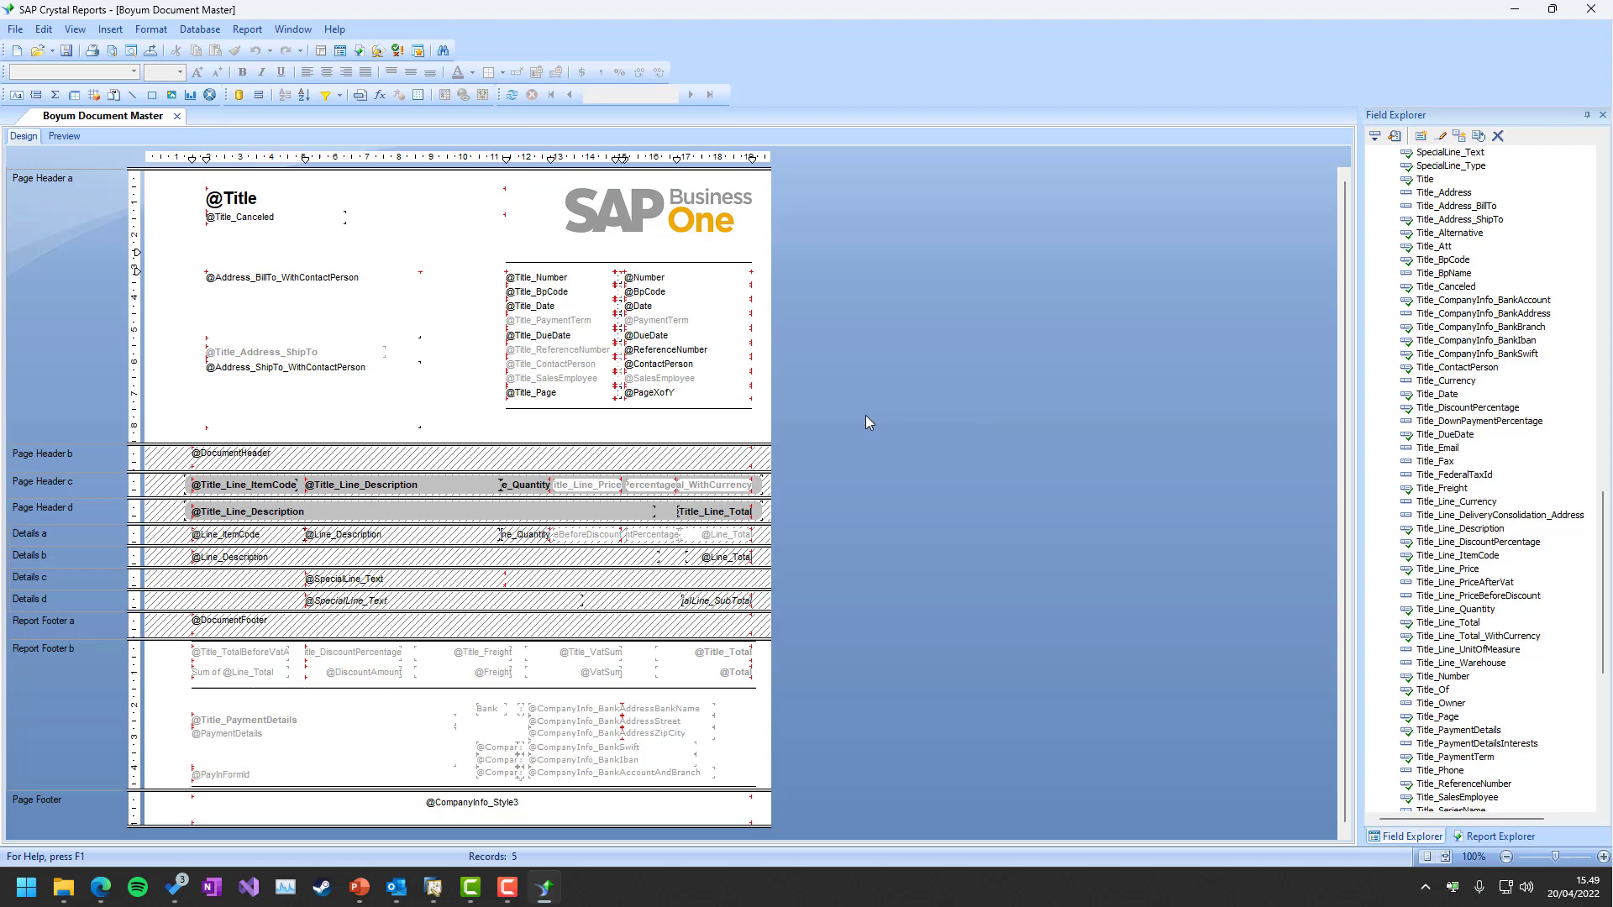
click(38, 50)
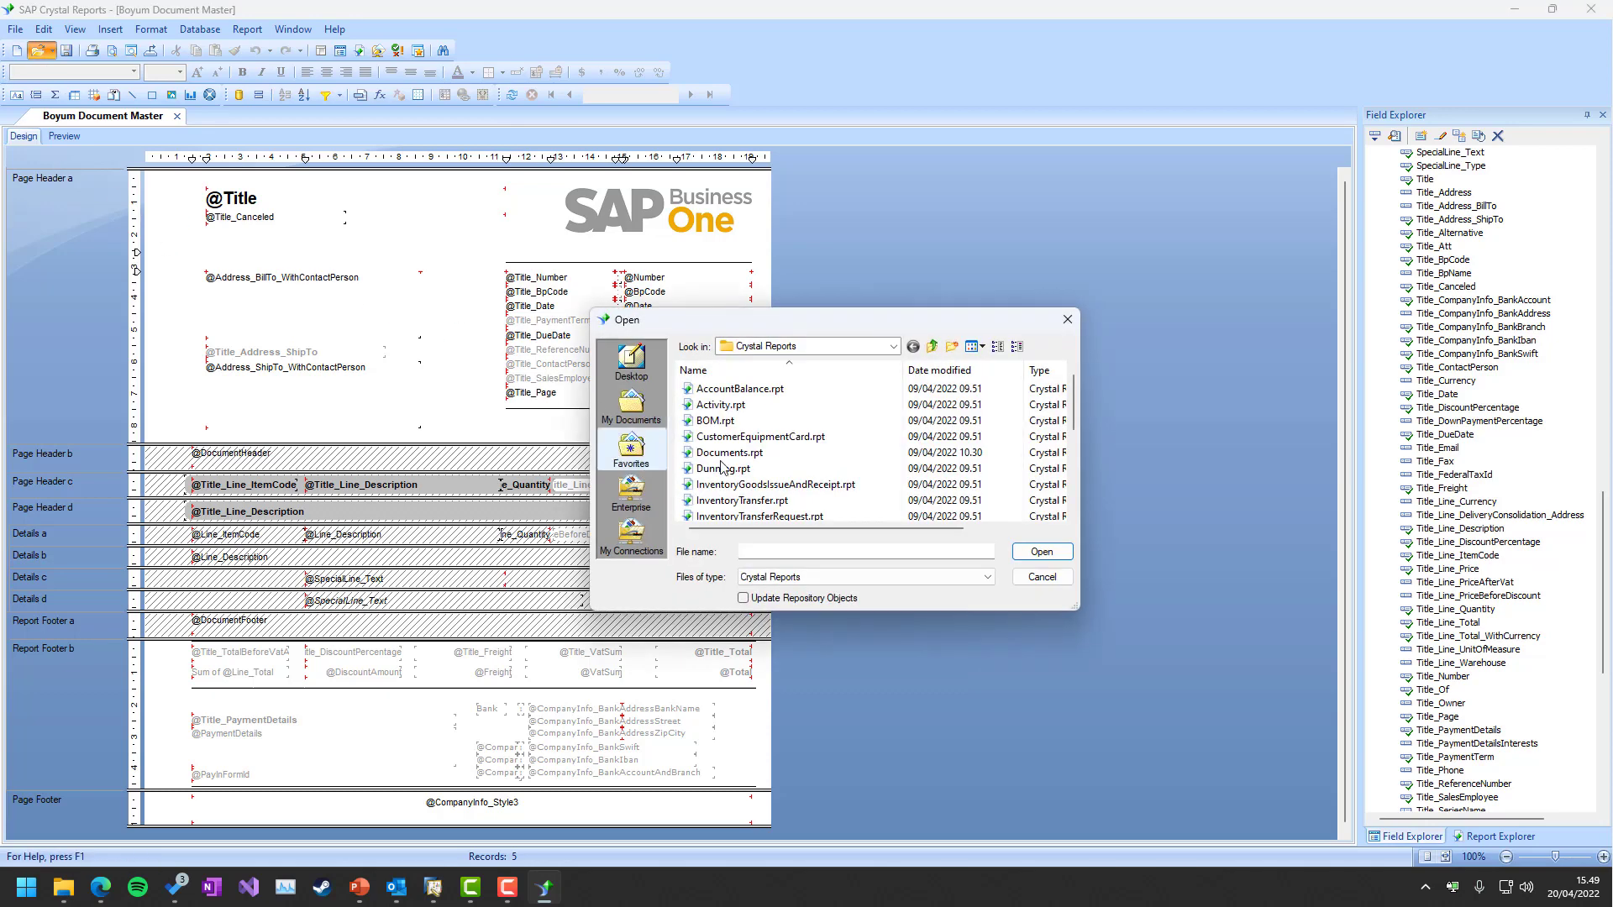
double_click(752, 417)
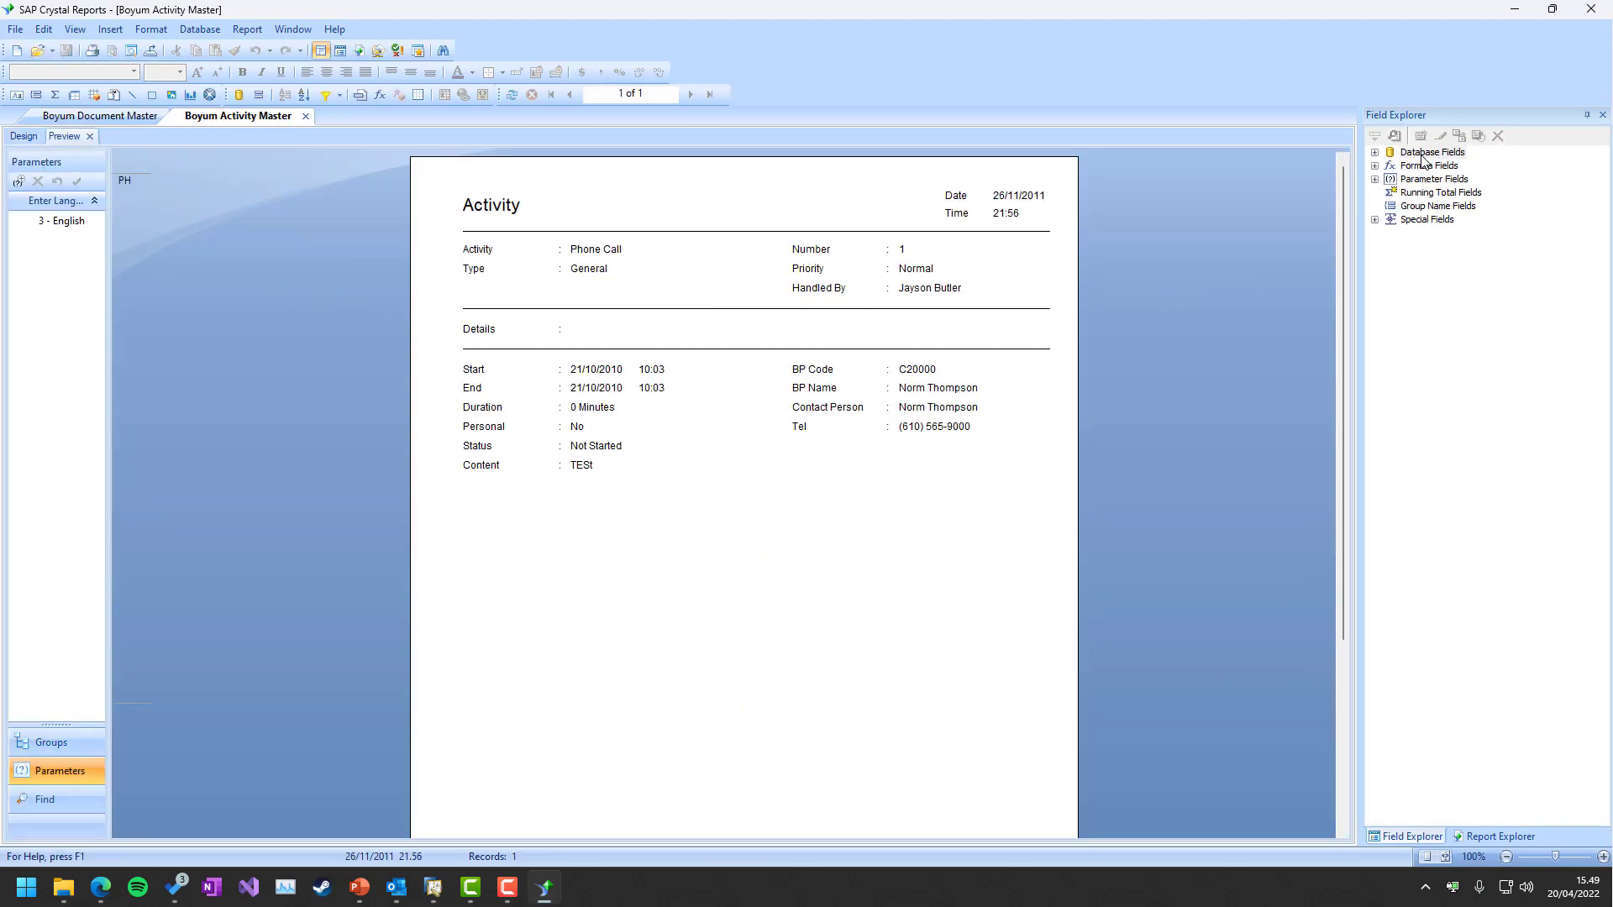
click(1375, 152)
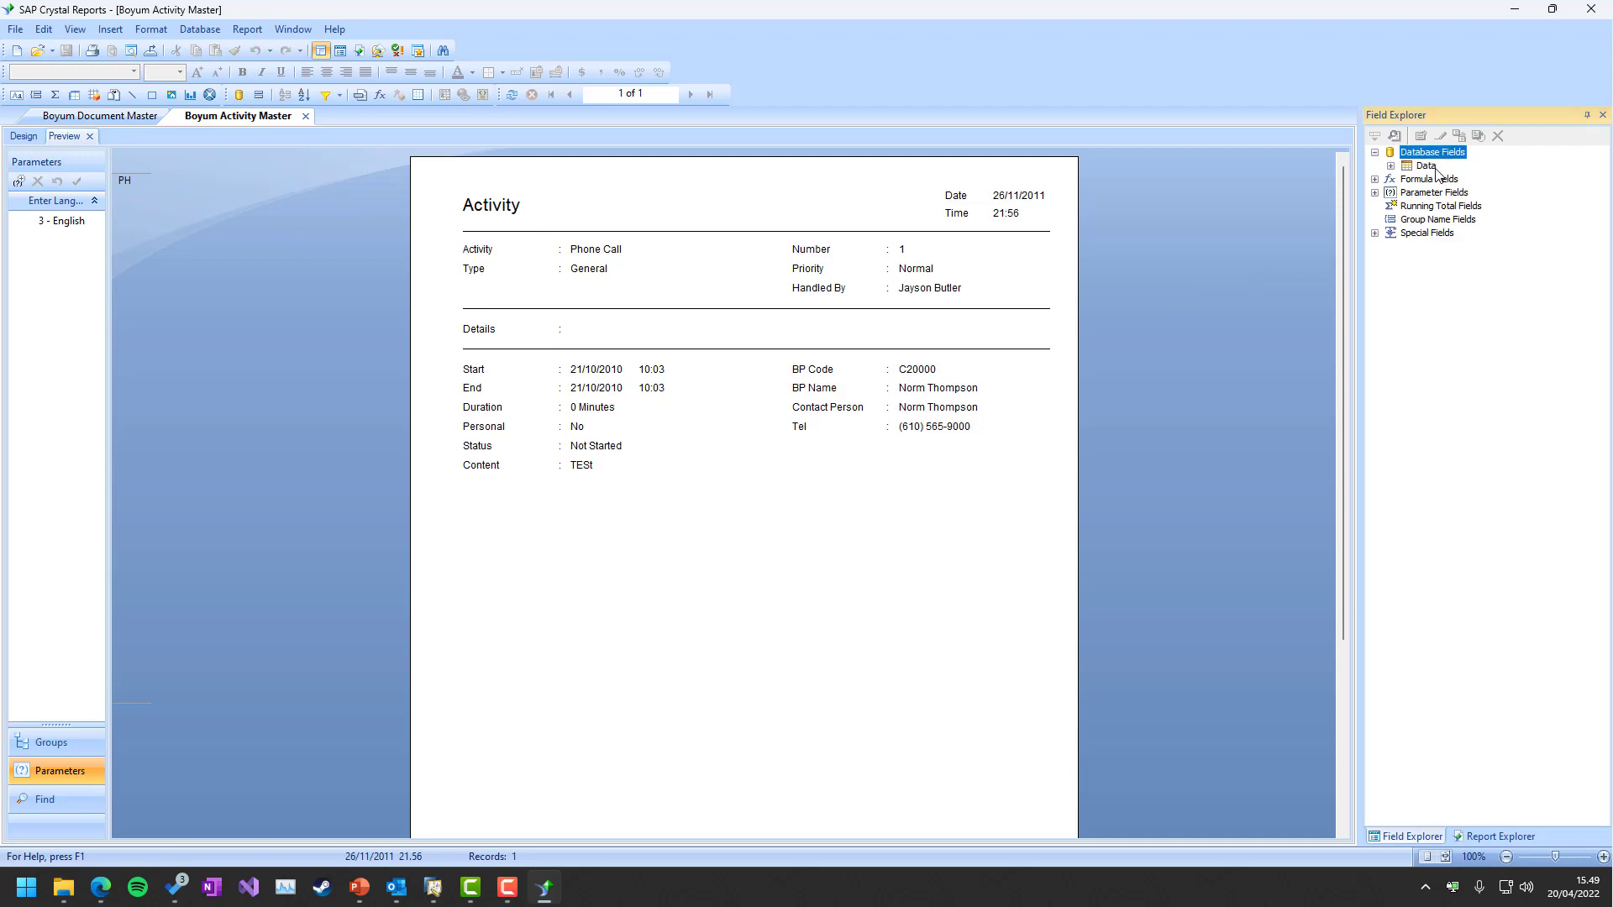
click(1426, 166)
right_click(1426, 167)
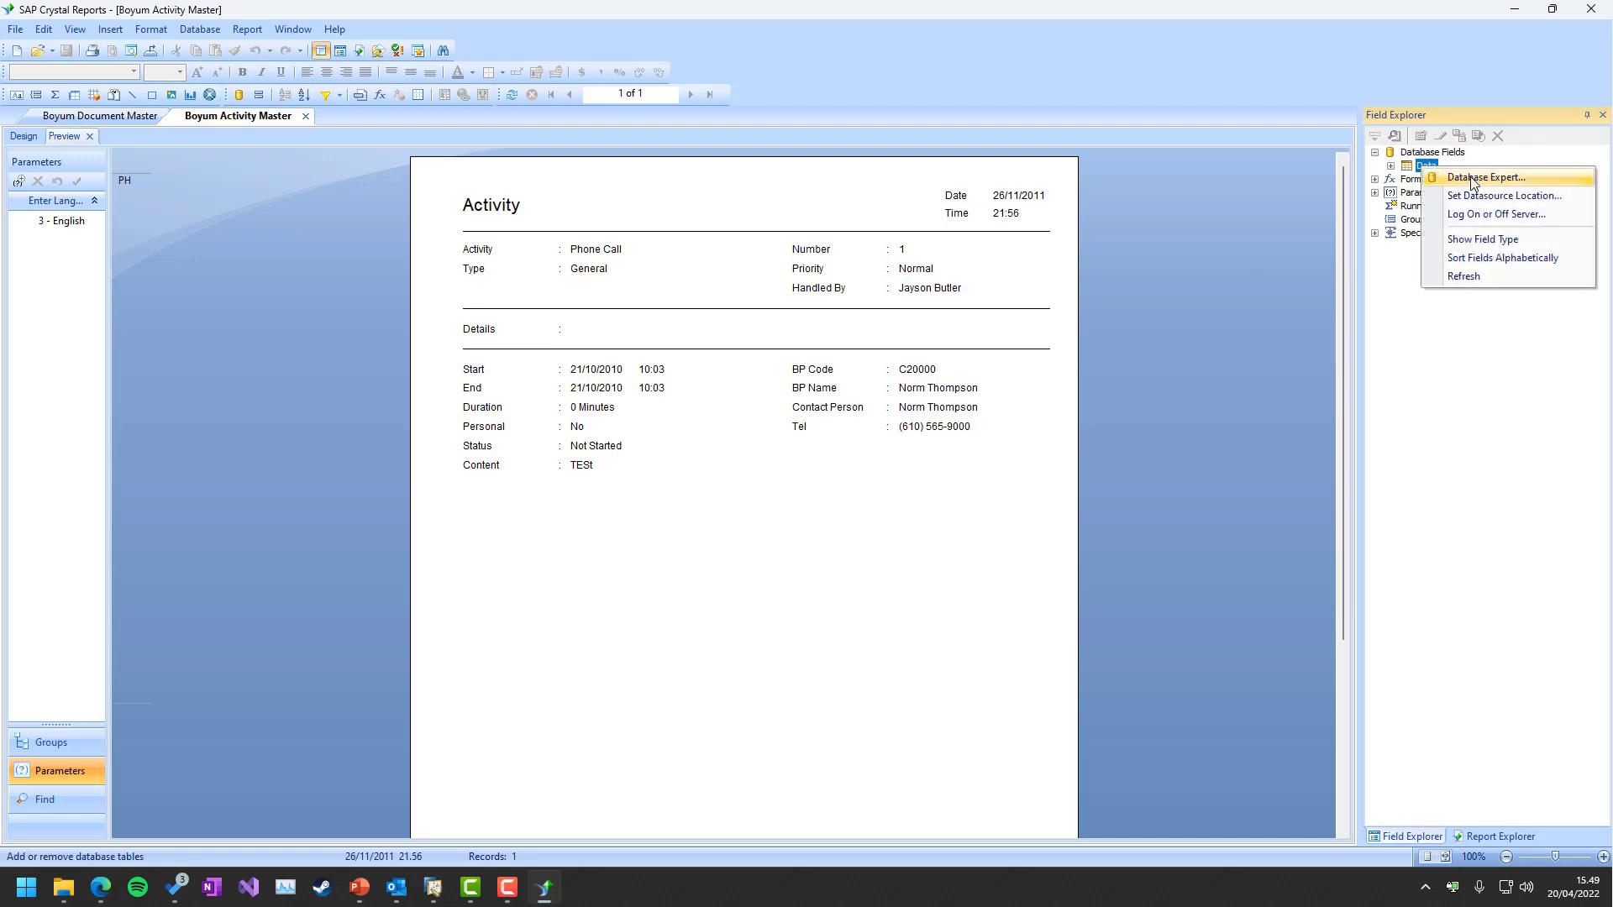
click(1466, 178)
click(830, 595)
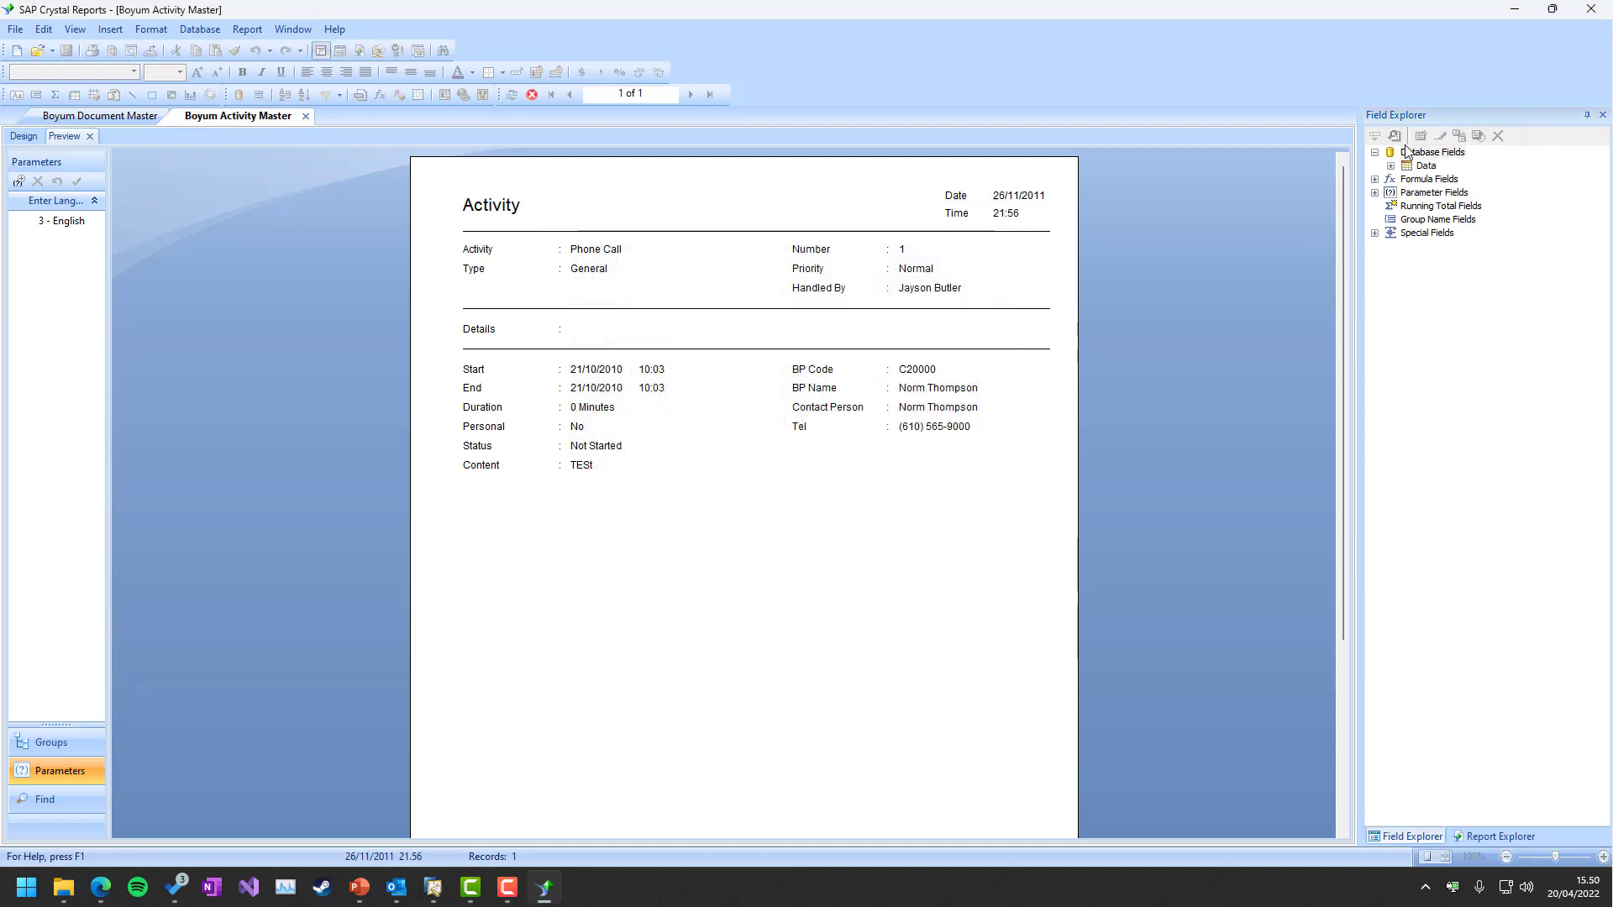
right_click(1424, 166)
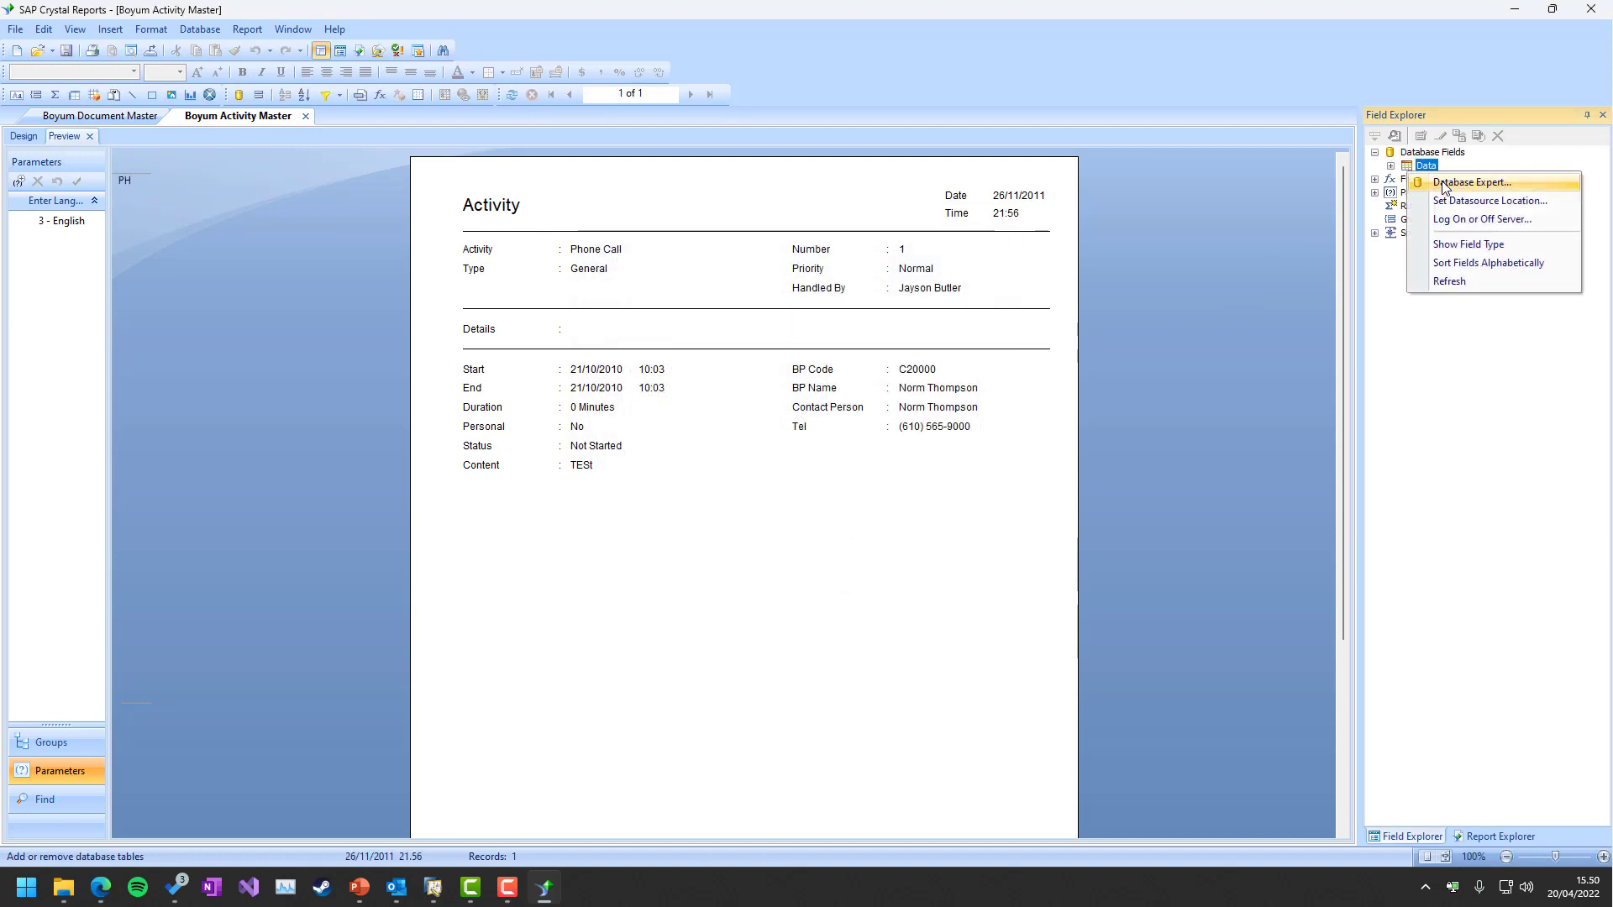
click(1440, 184)
right_click(904, 383)
click(927, 395)
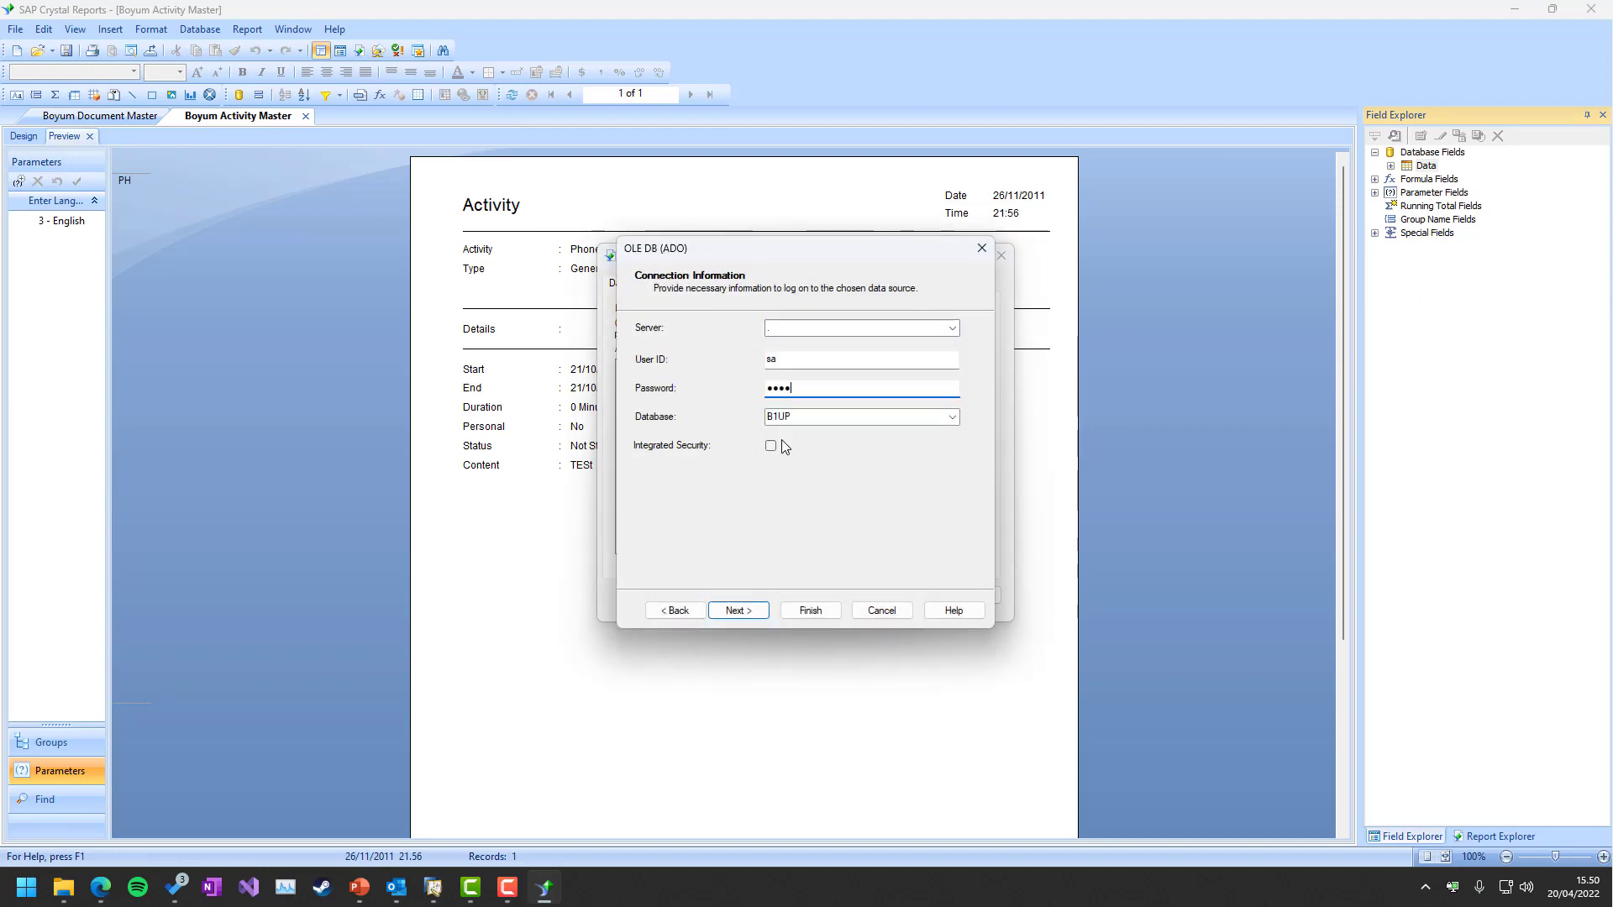
click(738, 610)
click(811, 610)
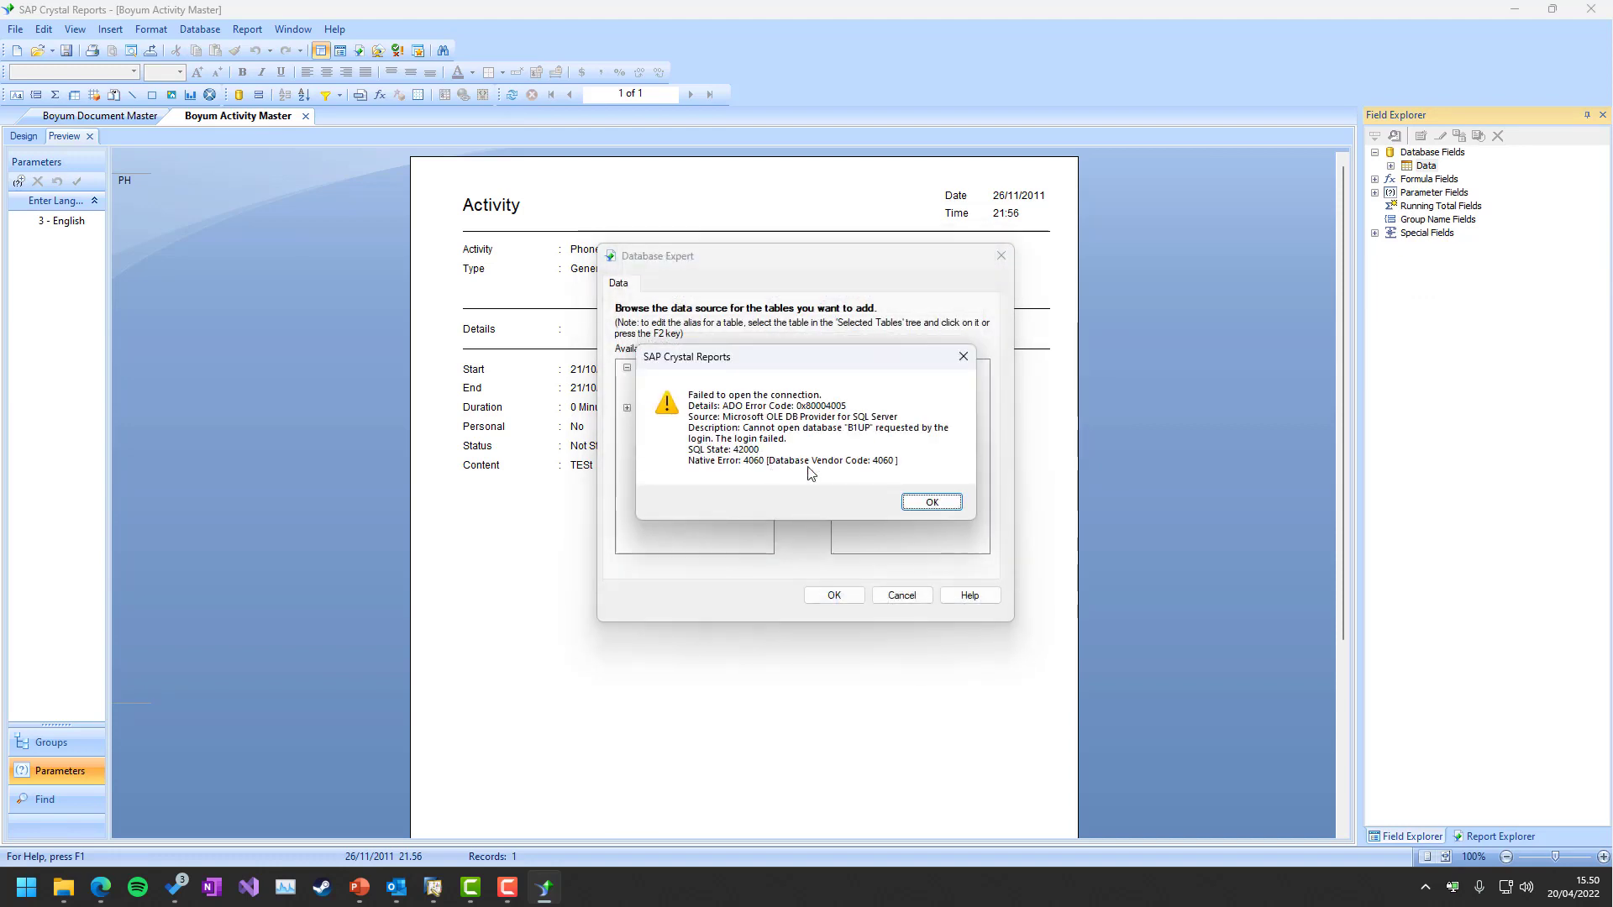
click(1028, 501)
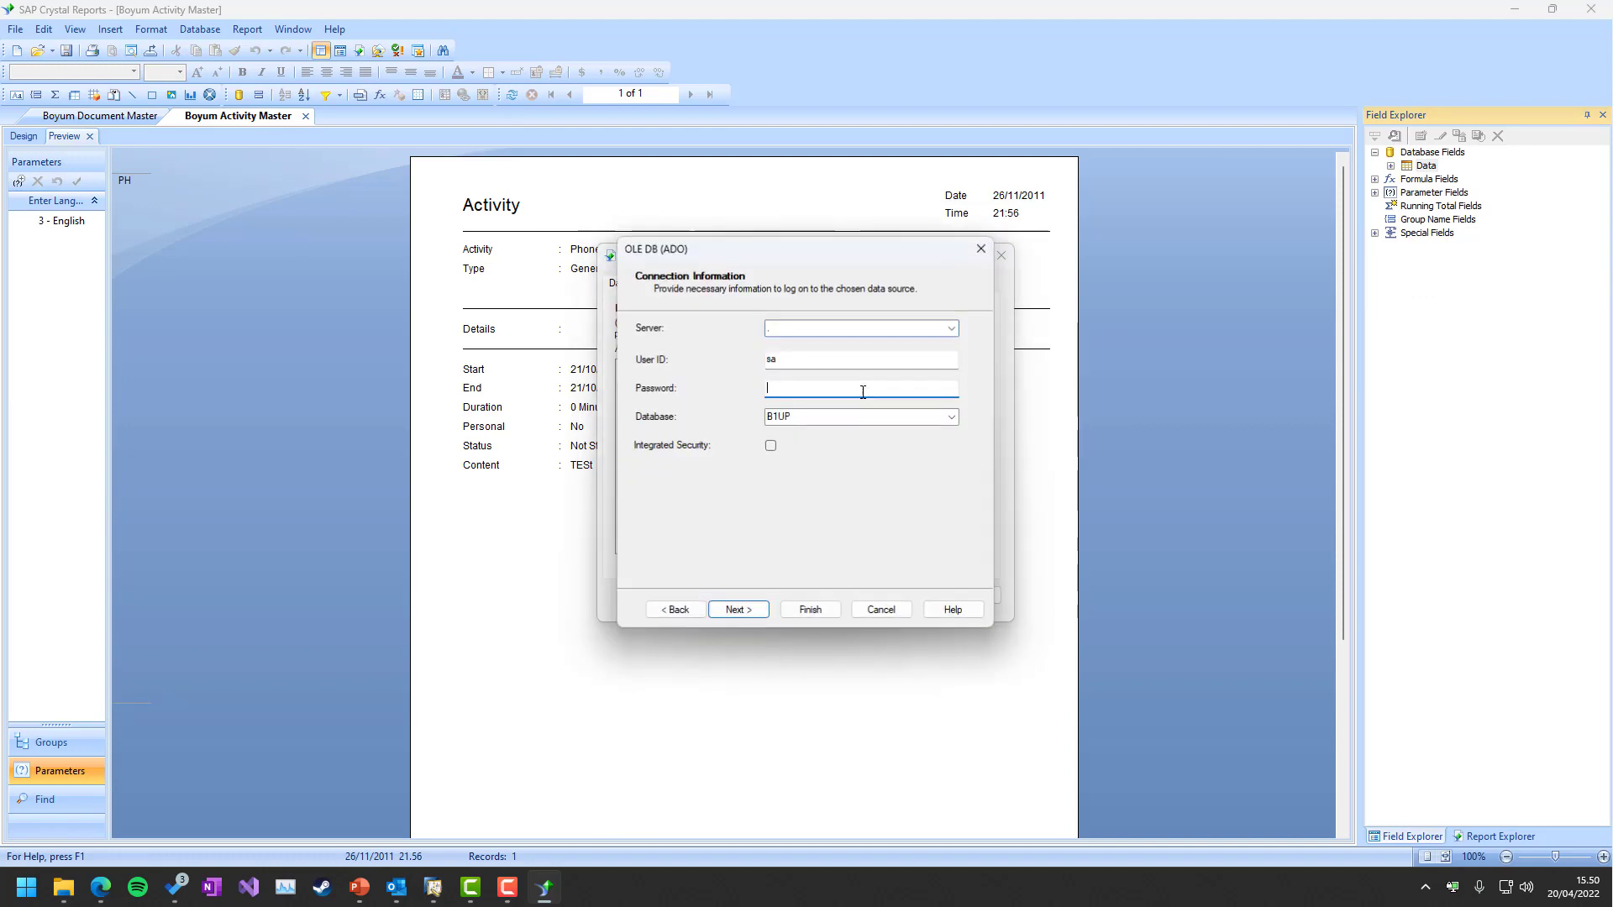
key(Tab)
click(808, 395)
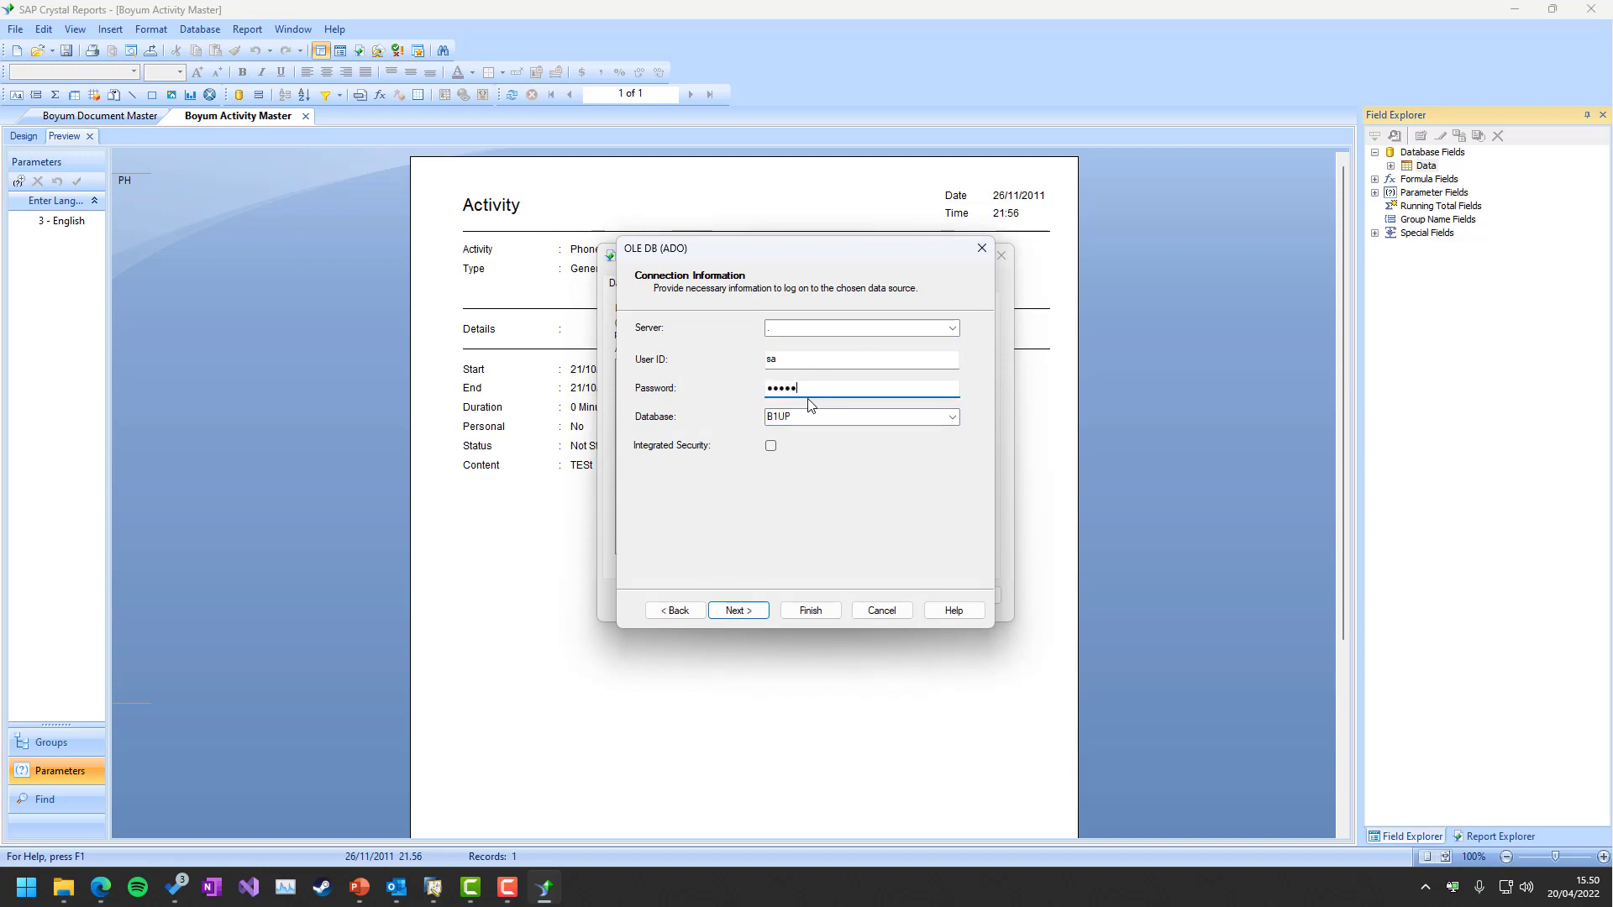
click(952, 417)
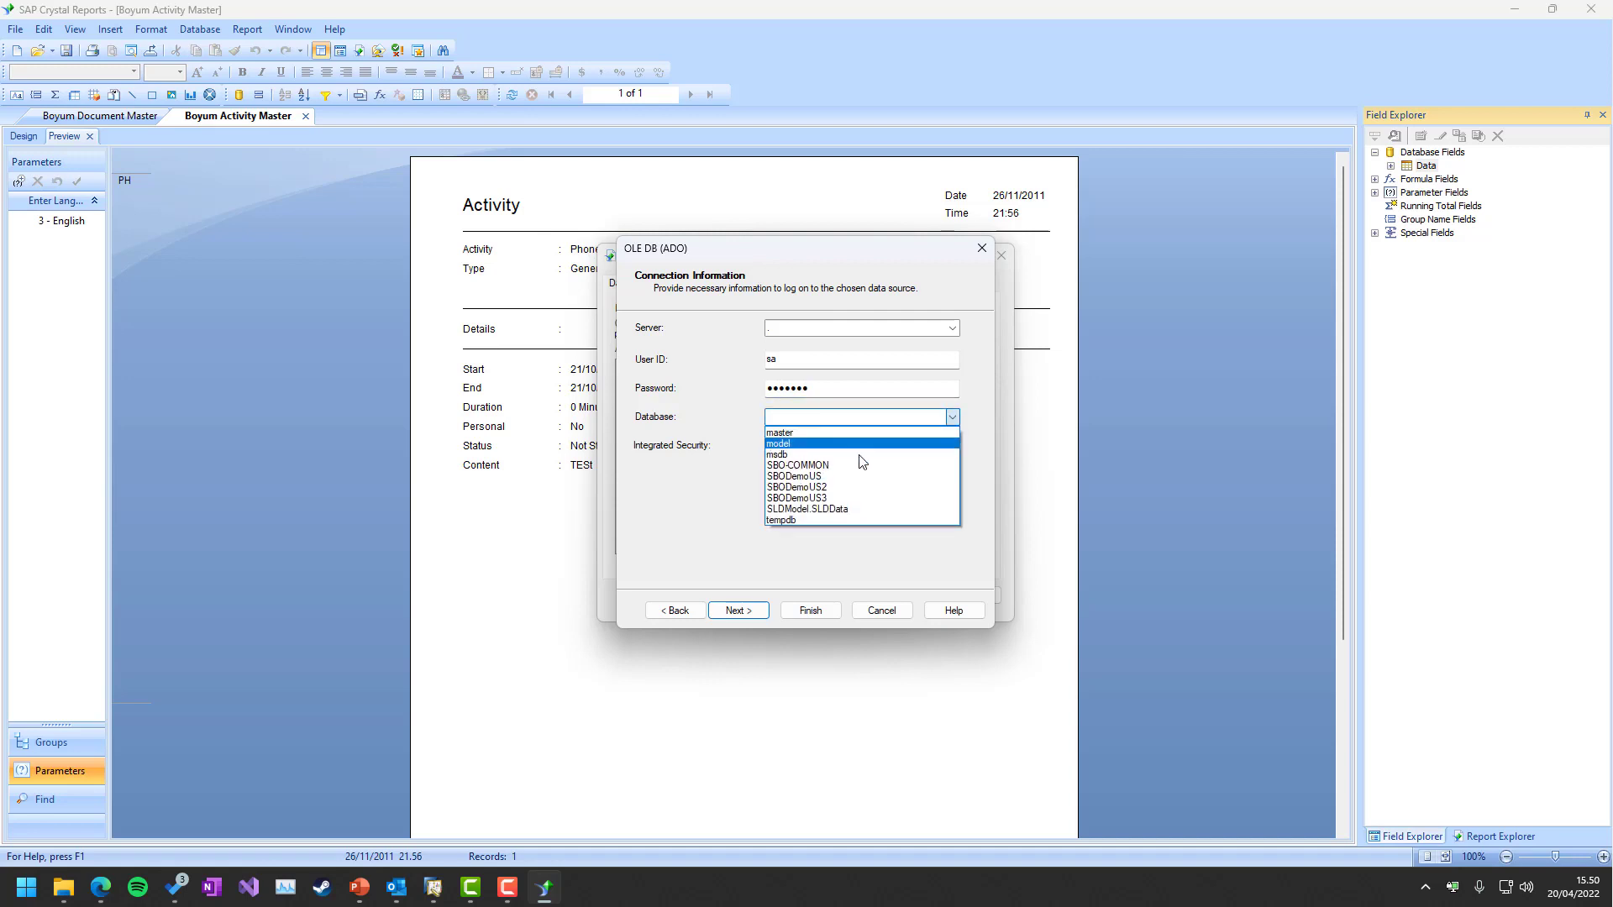
click(806, 498)
click(809, 611)
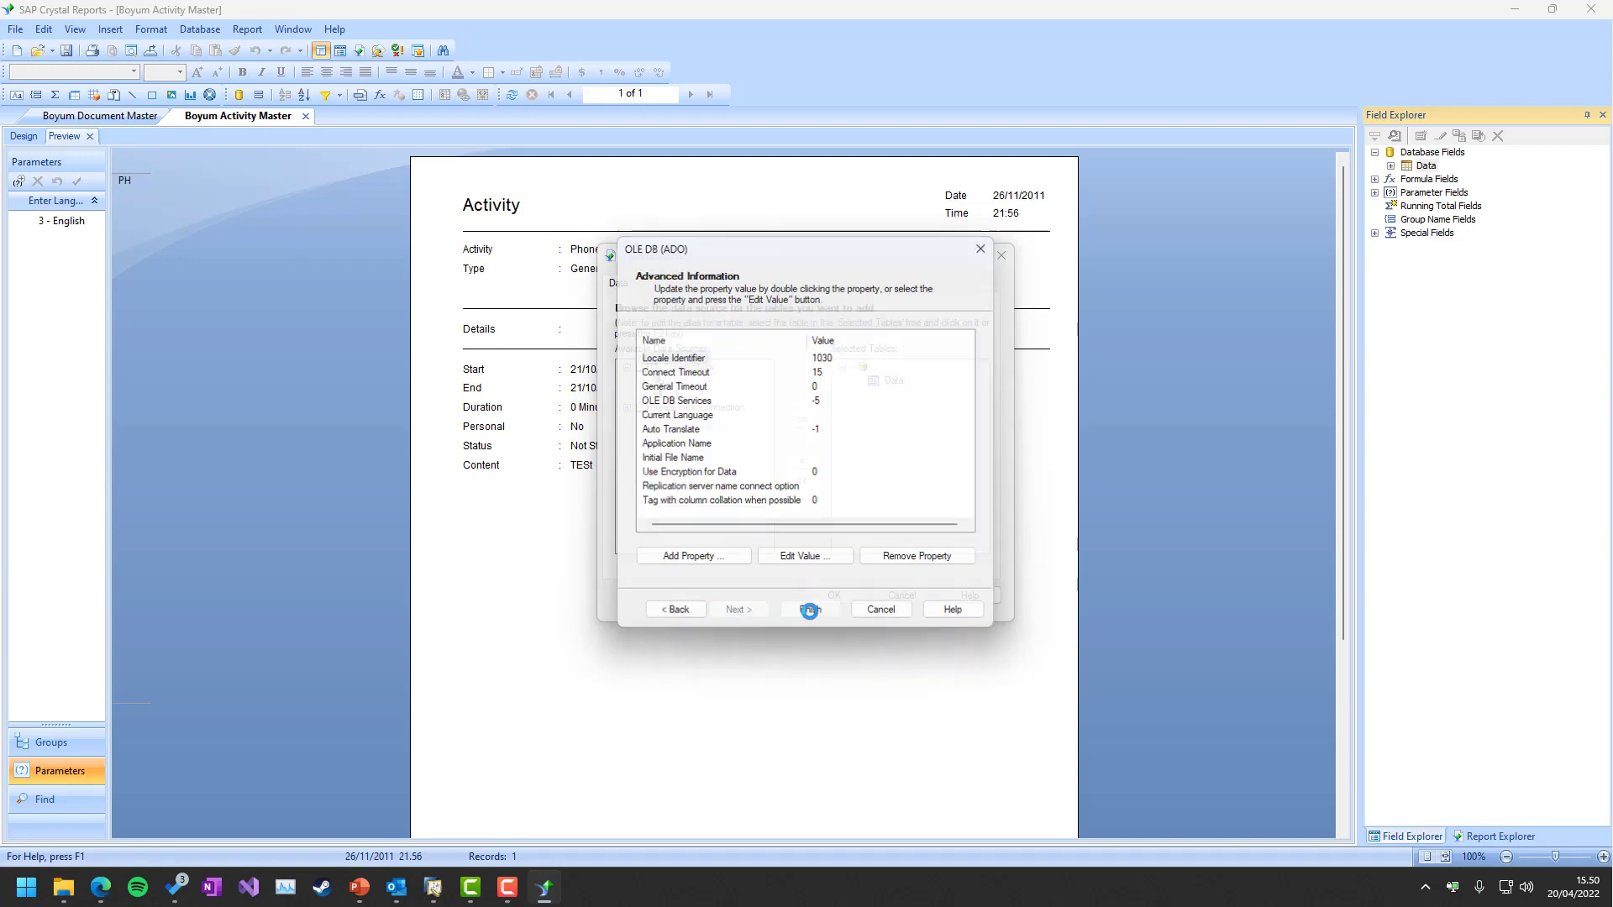
click(749, 432)
scroll(699, 443, down, 8)
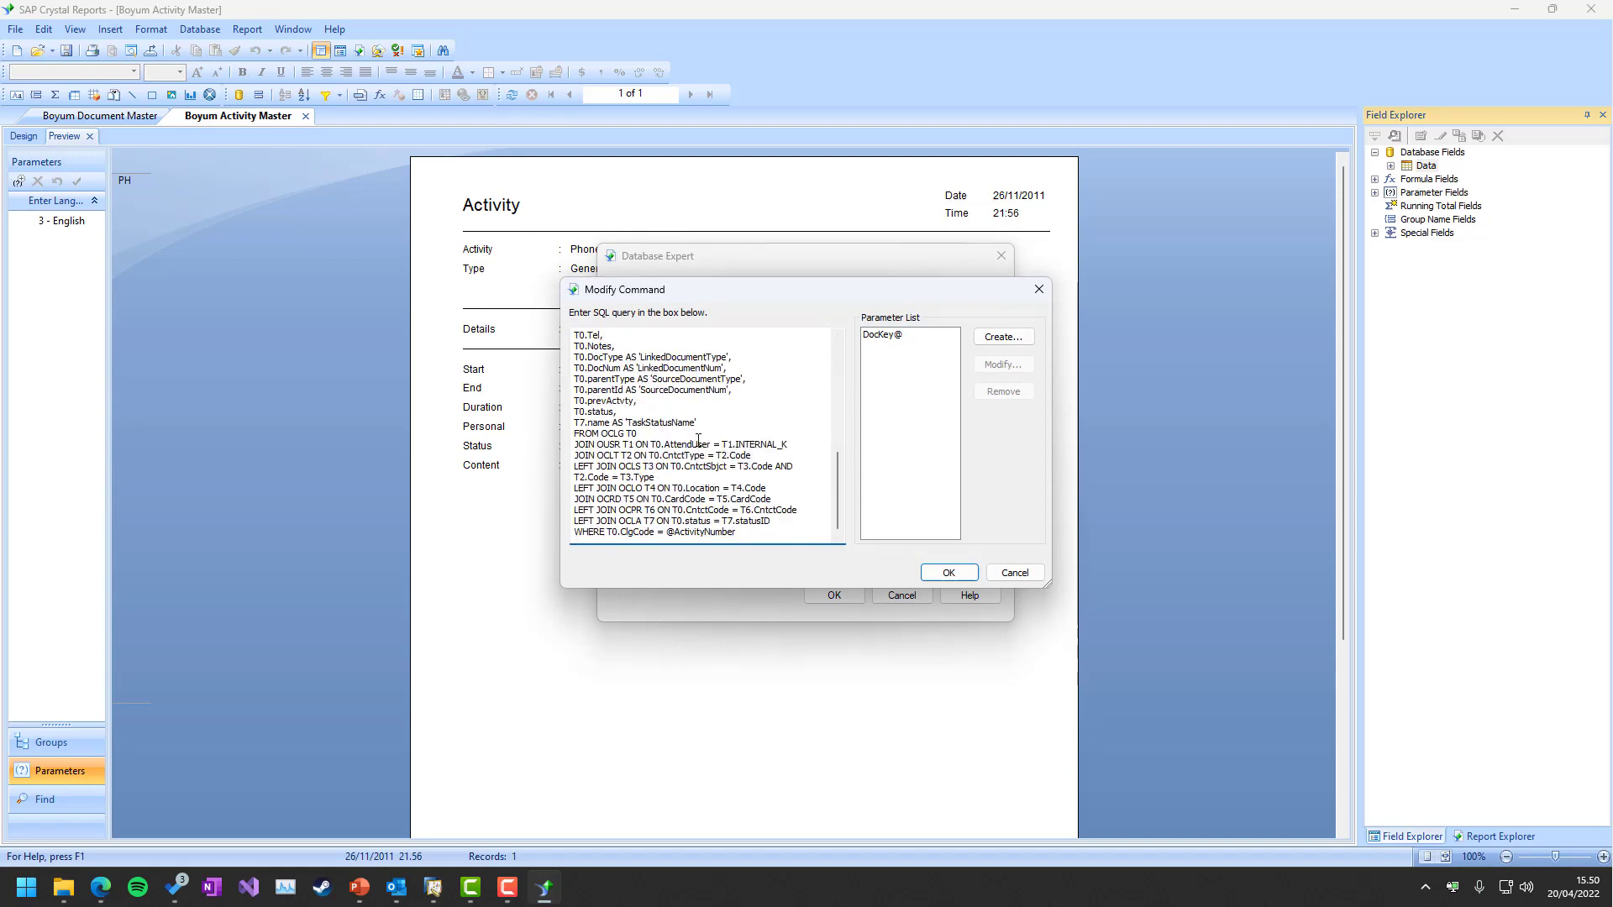
scroll(702, 454, up, 8)
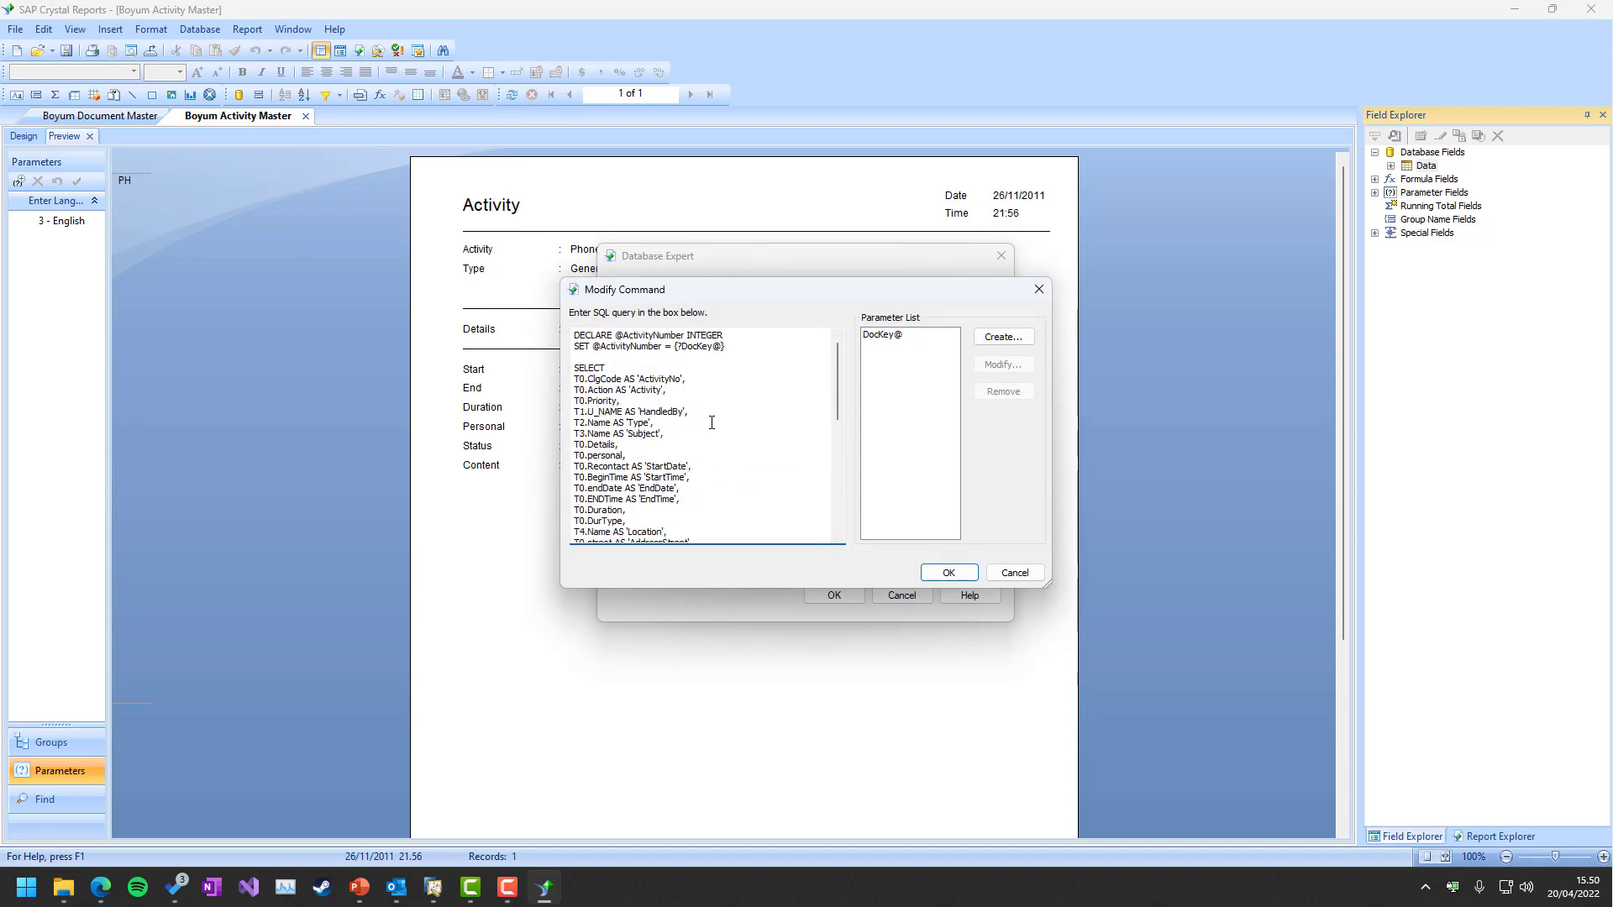
click(1008, 575)
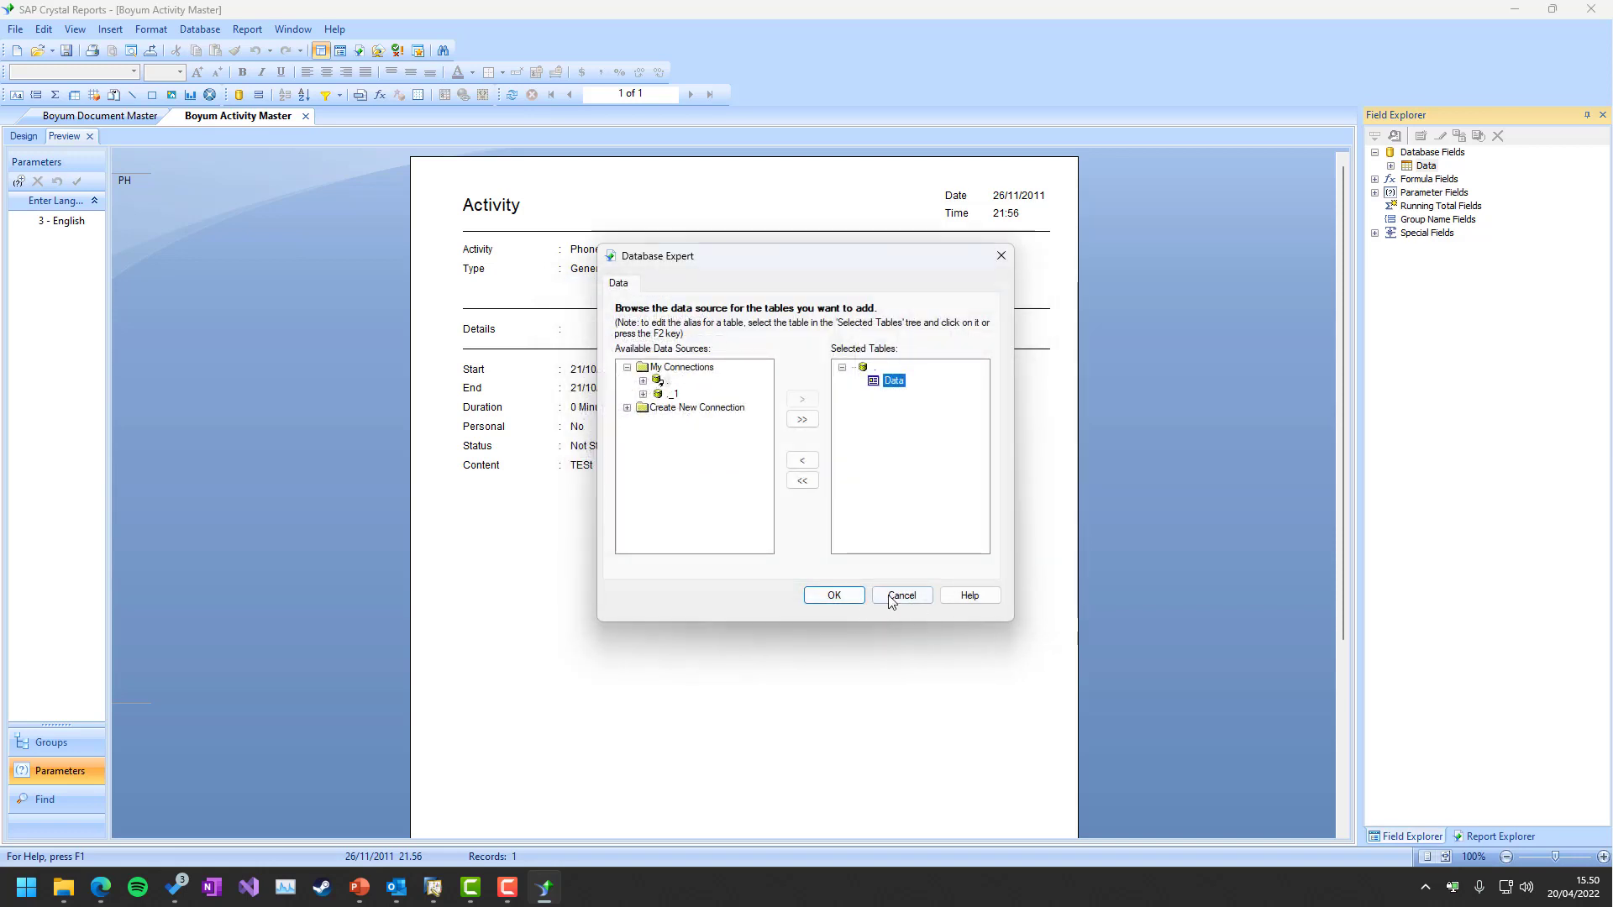
click(895, 598)
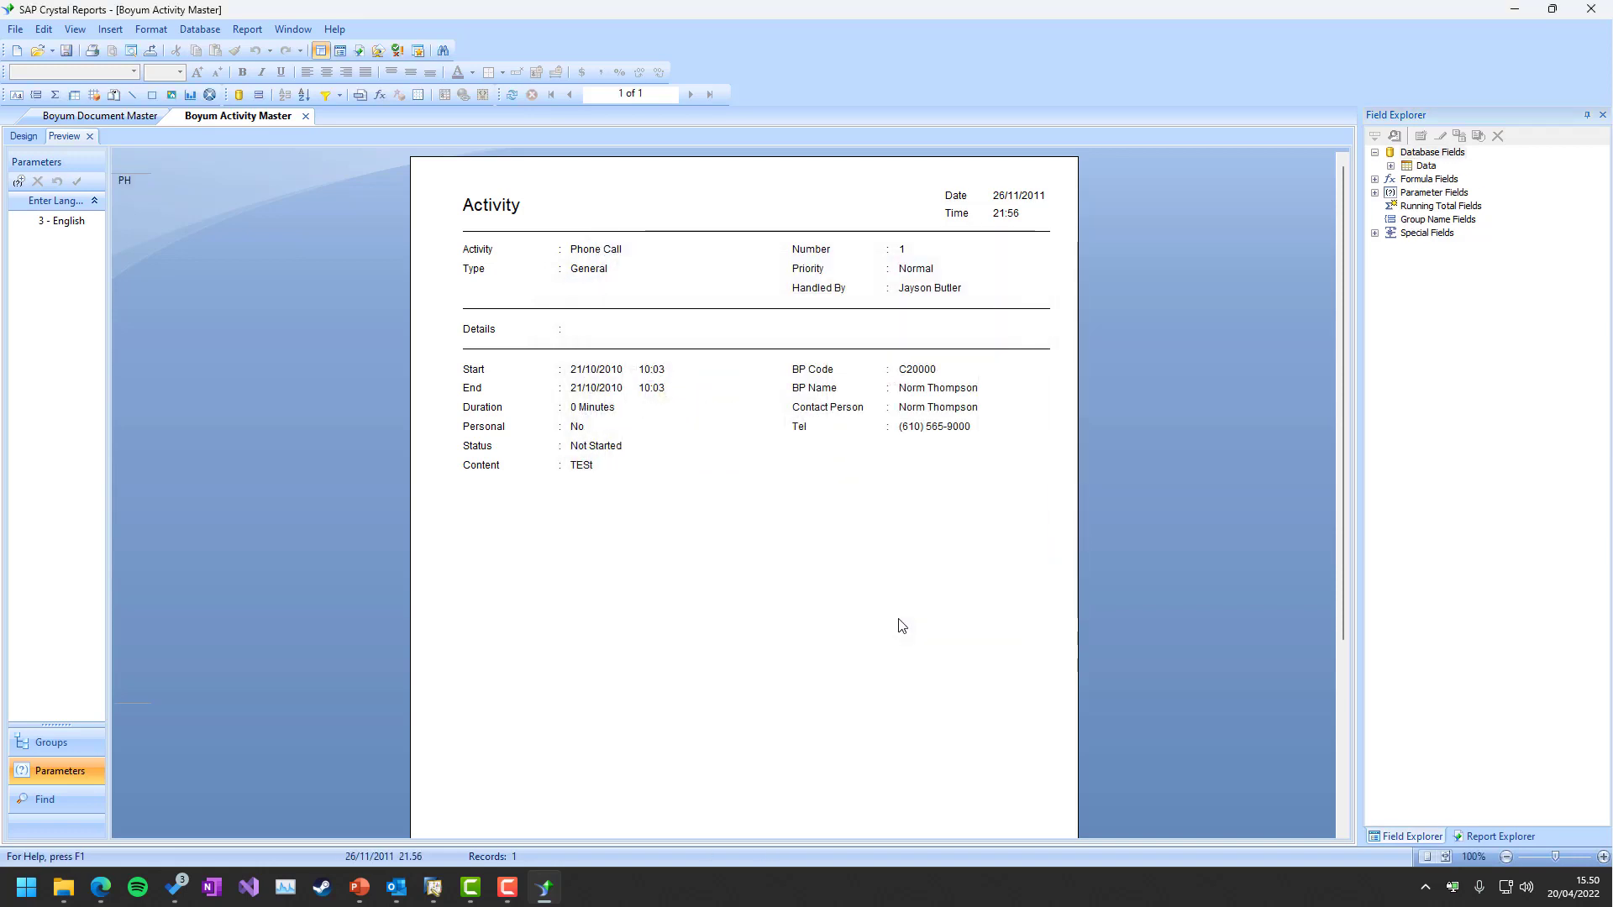